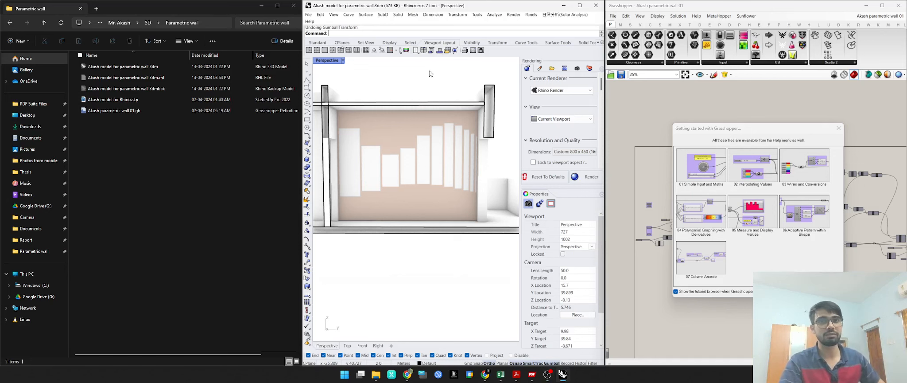
pyautogui.moveTo(429, 8); pyautogui.dragTo(551, 21)
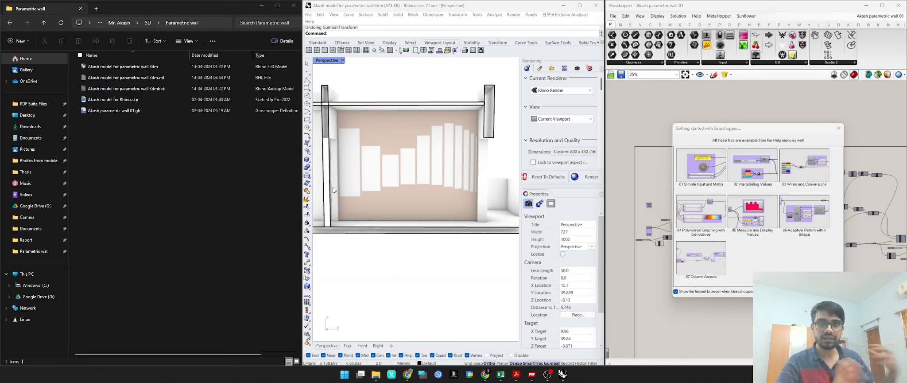
pyautogui.click(404, 162)
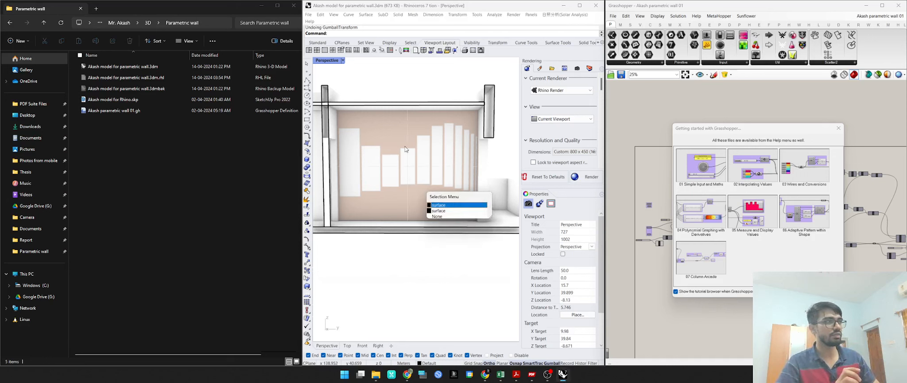
pyautogui.click(415, 248)
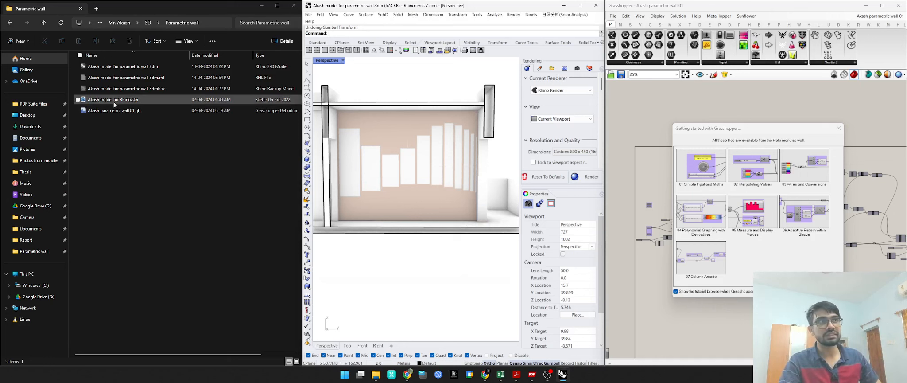
pyautogui.moveTo(112, 111); pyautogui.dragTo(127, 131)
pyautogui.click(125, 133)
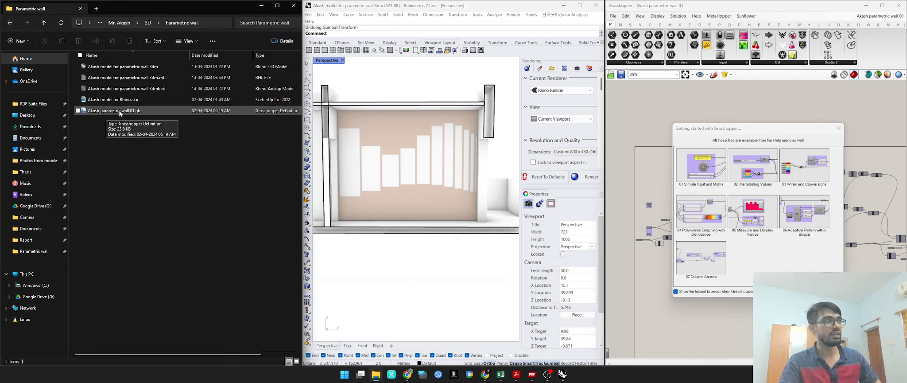
pyautogui.moveTo(117, 112); pyautogui.dragTo(425, 172)
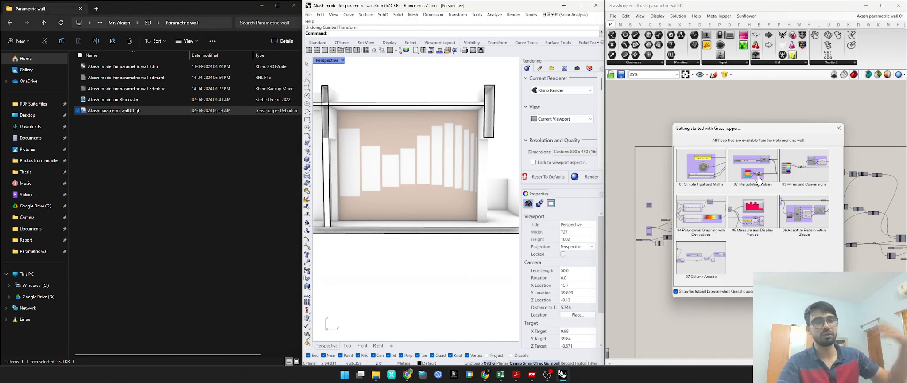
# - Close the getting-started tutorial browser that covers the Grasshopper definition
pyautogui.click(837, 128)
pyautogui.scroll(-1, 732, 231)
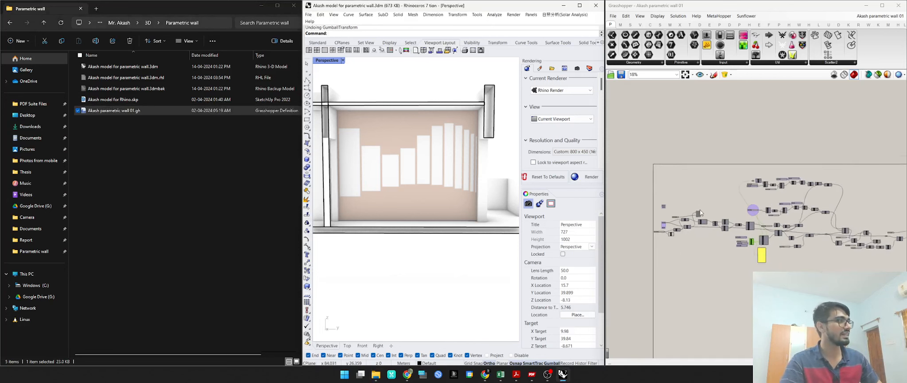
pyautogui.moveTo(861, 268); pyautogui.dragTo(814, 252, button='right')
pyautogui.moveTo(123, 114); pyautogui.dragTo(146, 124)
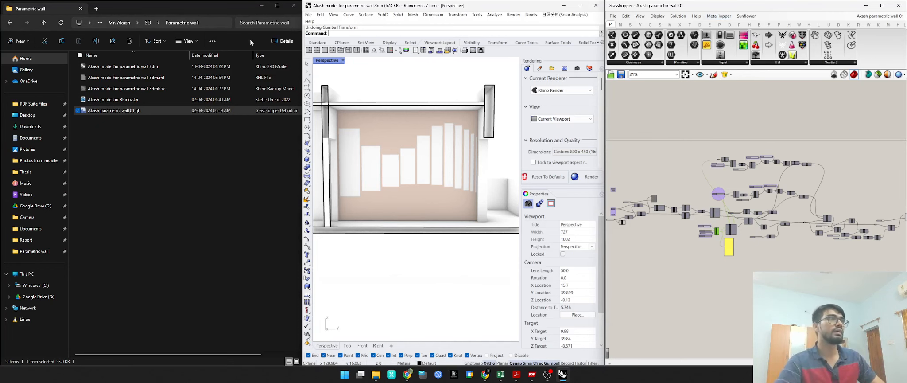
# - Close the file browser and arrange Rhino and Grasshopper side by side, each filling half of the screen
pyautogui.click(293, 5)
pyautogui.moveTo(380, 6); pyautogui.dragTo(1, 153)
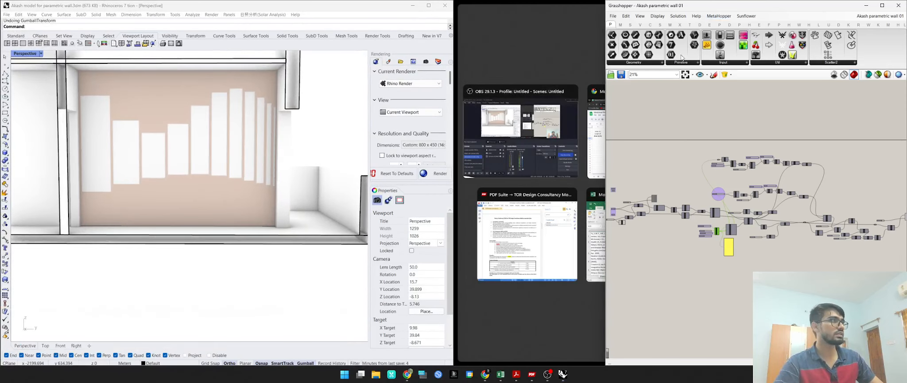
pyautogui.click(677, 107)
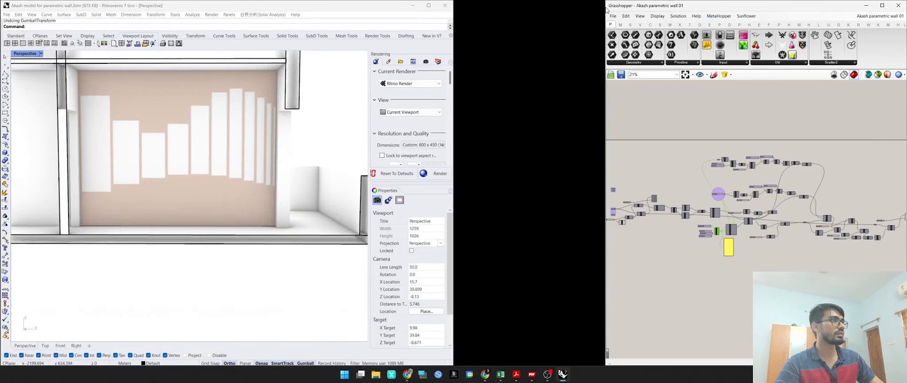
pyautogui.moveTo(603, 8); pyautogui.dragTo(457, 7)
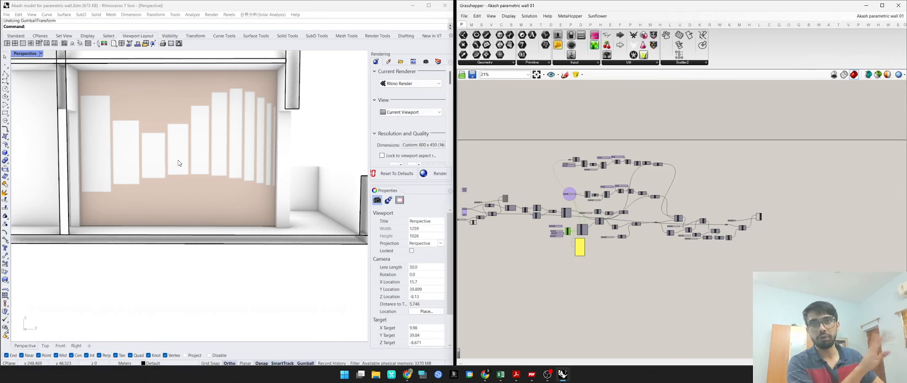
# - Examine the sectioned building model and the parametric wall inside it in the Perspective view
pyautogui.scroll(-5, 200, 185)
pyautogui.moveTo(200, 186); pyautogui.dragTo(231, 218, button='right')
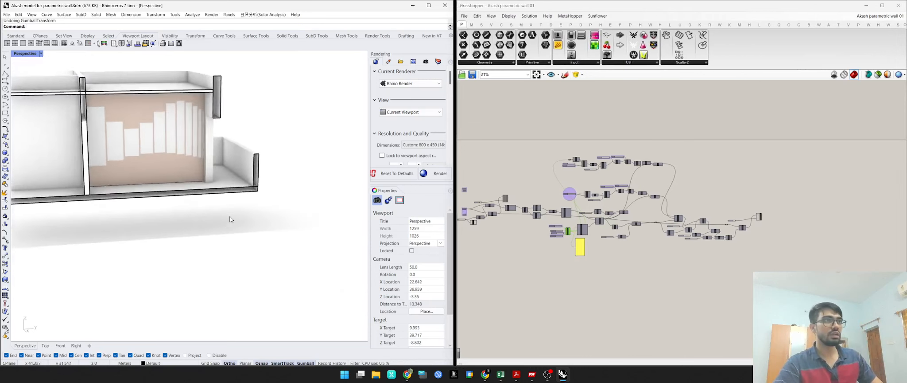
pyautogui.scroll(-5, 231, 219)
pyautogui.scroll(5, 145, 149)
pyautogui.scroll(-2, 278, 208)
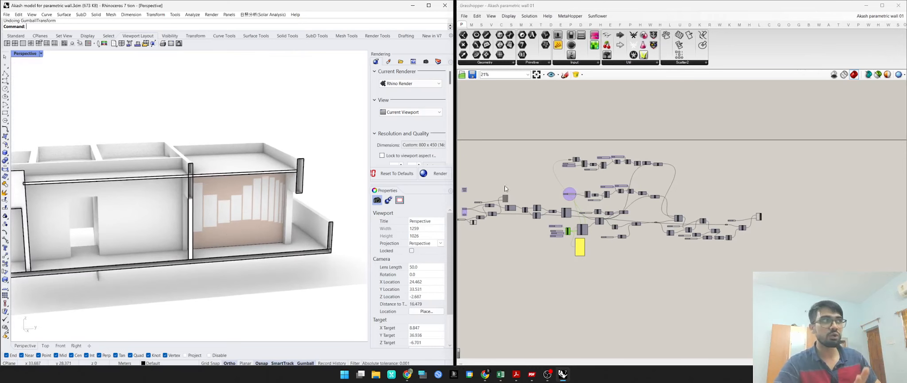
pyautogui.scroll(-3, 752, 198)
pyautogui.scroll(2, 751, 198)
# - Turn on the preview of the Geometry parameter in the Uniform wall group
pyautogui.scroll(10, 560, 137)
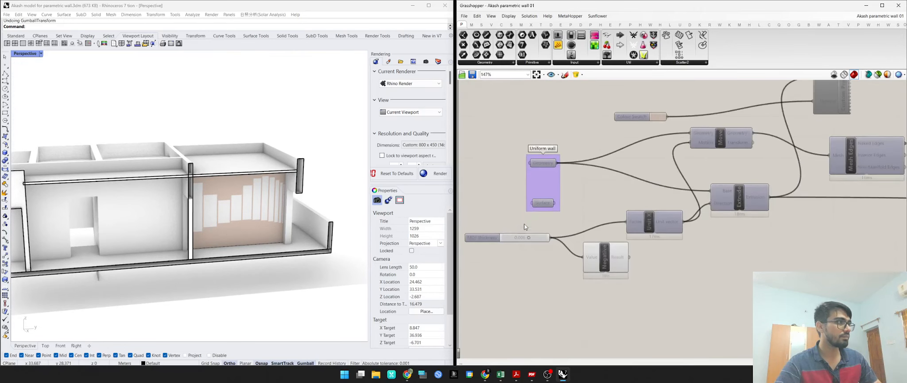
pyautogui.click(553, 132)
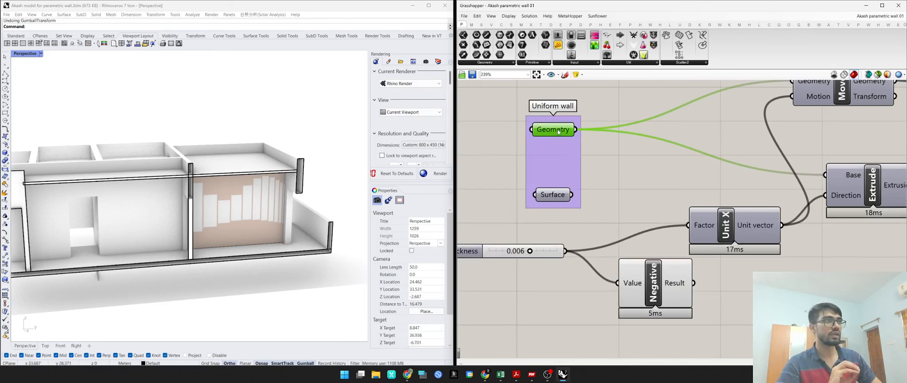
pyautogui.middleClick(555, 131)
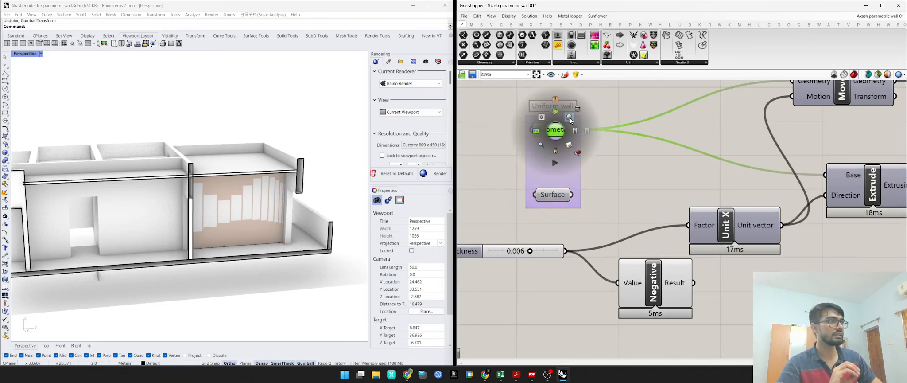
pyautogui.click(569, 119)
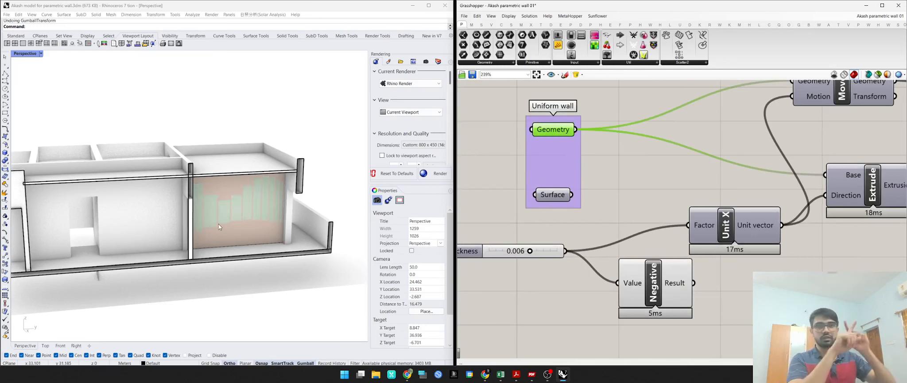
pyautogui.scroll(-3, 766, 241)
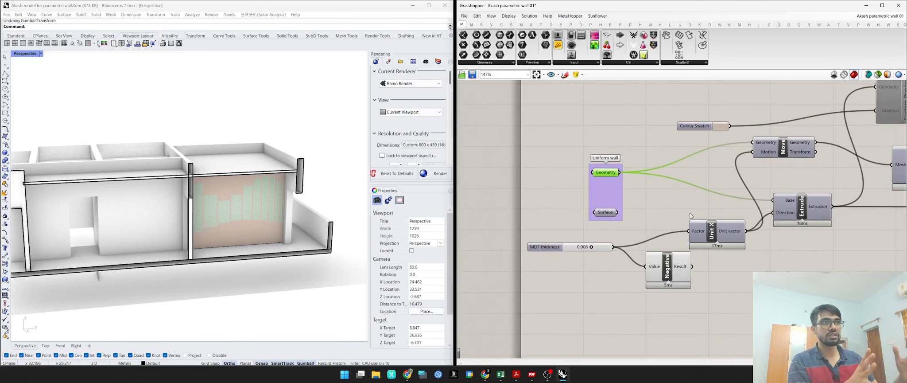
pyautogui.click(553, 145)
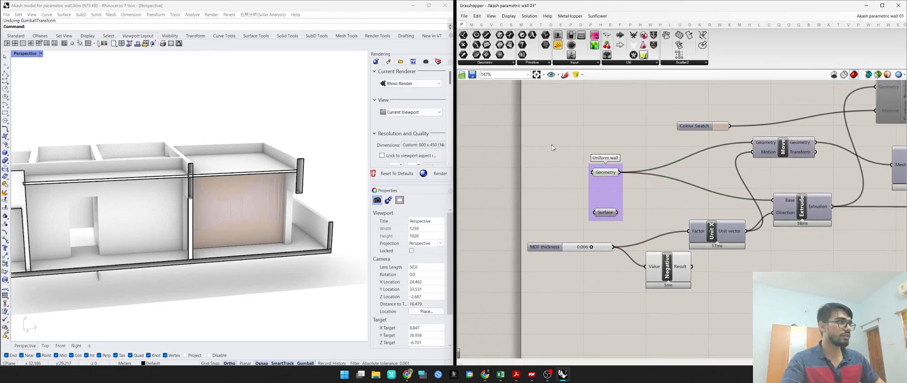
# - Draw a vertical rectangular plane in the empty space beside the building using the Plane command's Vertical option
pyautogui.scroll(-8, 194, 204)
pyautogui.scroll(9, 284, 207)
pyautogui.scroll(-9, 284, 195)
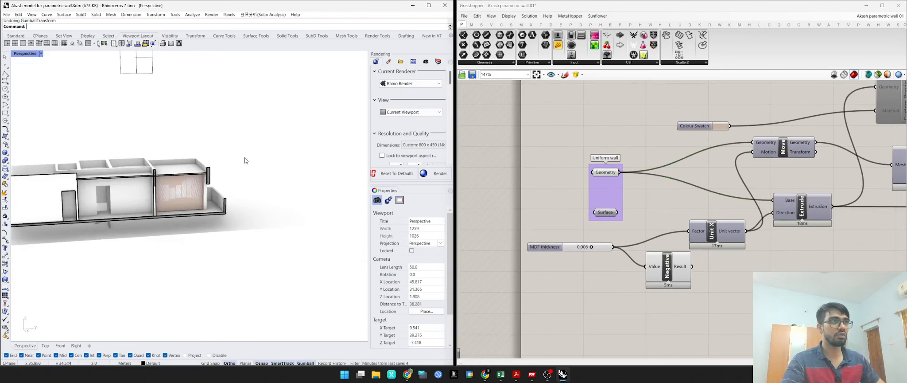
pyautogui.write('plane')
pyautogui.press('Return')
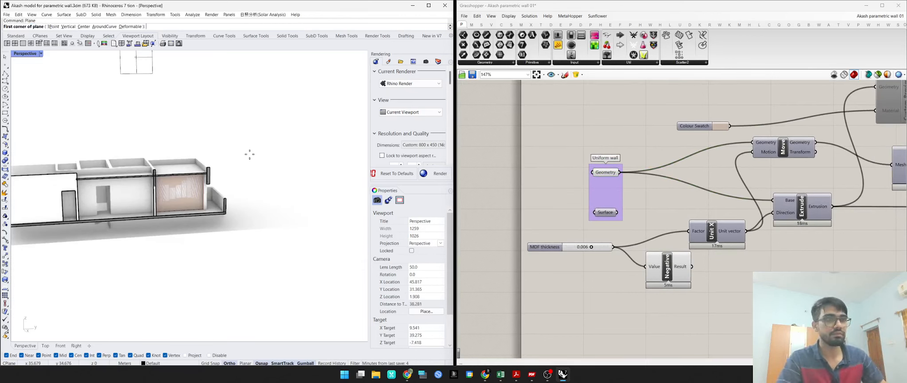
pyautogui.write('v')
pyautogui.press('Return')
pyautogui.click(237, 179)
pyautogui.click(256, 176)
pyautogui.press('Escape')
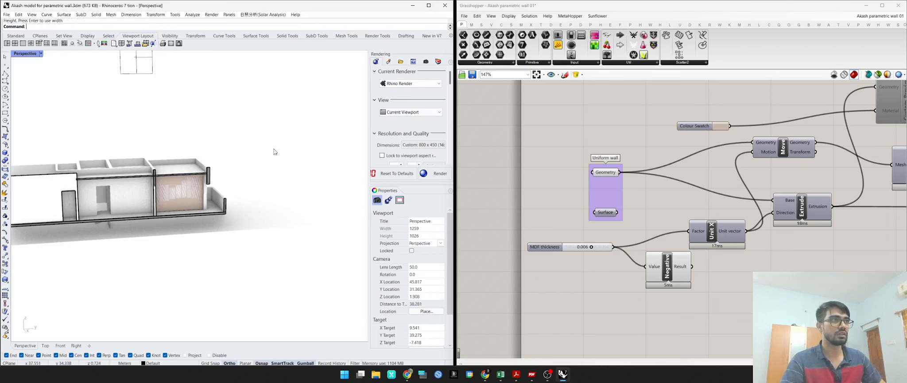
# - Try hiding the clipping plane above the building, undo the hide, and delete the clipping plane instead
pyautogui.click(201, 91)
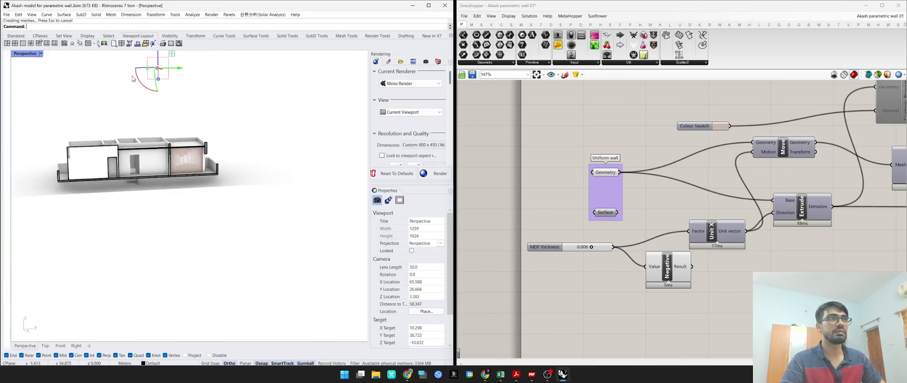
pyautogui.write('hide')
pyautogui.press('Return')
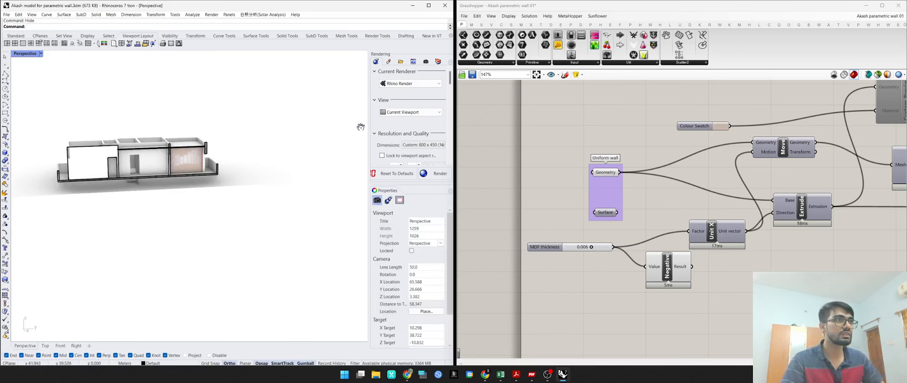
pyautogui.hotkey('ctrl', 'z')
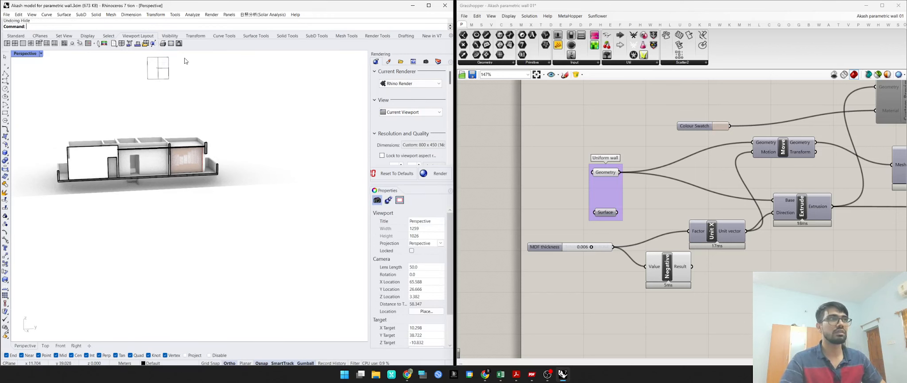
pyautogui.moveTo(185, 59); pyautogui.dragTo(128, 84)
pyautogui.press('Delete')
# - Select the new vertical plane beside the building and scale it up with the gumball
pyautogui.moveTo(282, 106); pyautogui.dragTo(221, 158)
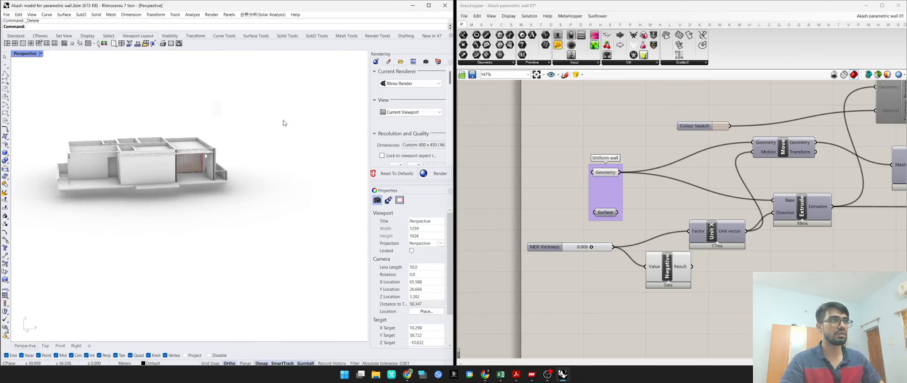
pyautogui.moveTo(294, 101); pyautogui.dragTo(242, 155)
pyautogui.moveTo(240, 155)
pyautogui.mouseDown(button='right')
pyautogui.moveTo(284, 173)
pyautogui.moveTo(233, 166)
pyautogui.moveTo(274, 91)
pyautogui.moveTo(229, 182)
pyautogui.moveTo(237, 184)
pyautogui.moveTo(228, 182)
pyautogui.mouseUp(button='right')
pyautogui.moveTo(241, 117); pyautogui.dragTo(174, 235)
pyautogui.scroll(3, 191, 170)
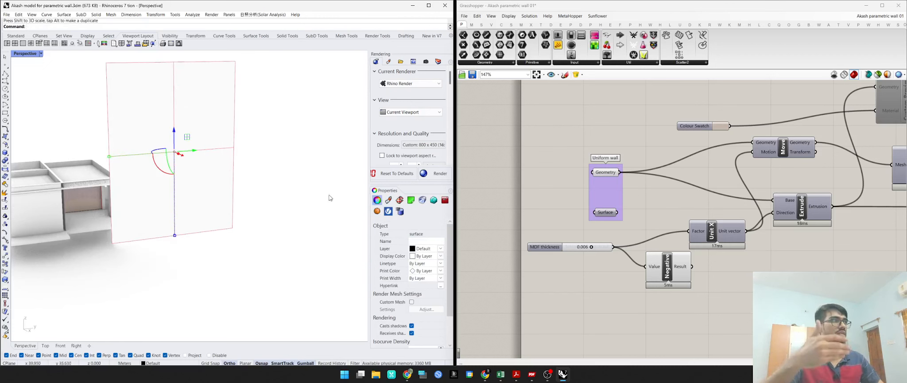
# - Assign the selected vertical plane to the Uniform wall group's Geometry parameter and inspect the pattern generated on it
pyautogui.rightClick(610, 177)
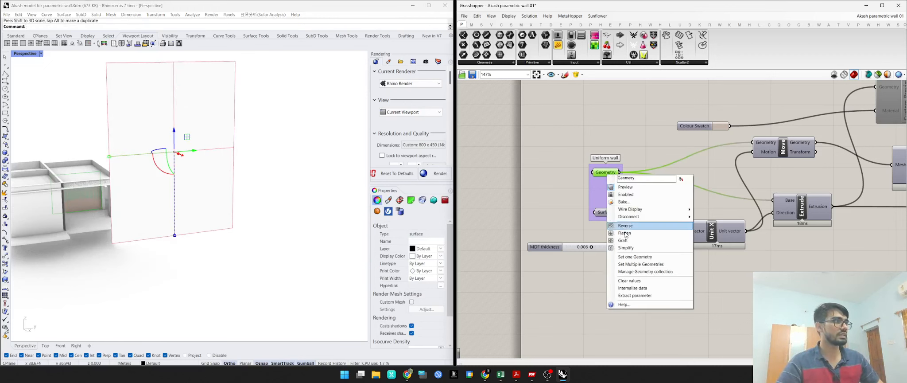
pyautogui.click(615, 262)
pyautogui.scroll(-10, 197, 179)
pyautogui.click(249, 179)
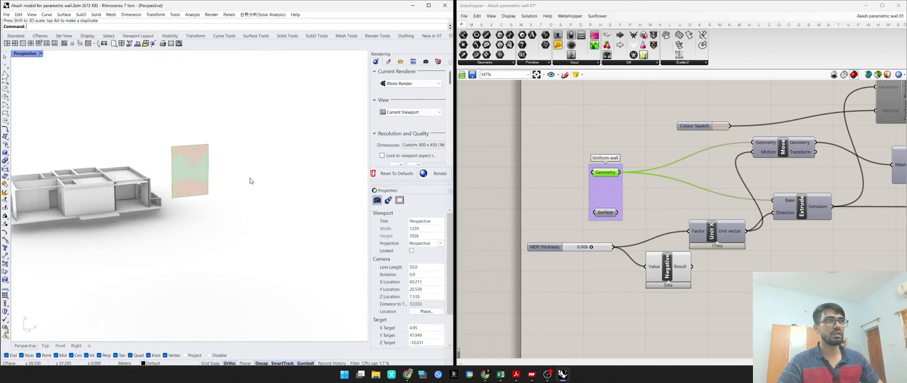
pyautogui.scroll(10, 247, 185)
pyautogui.scroll(-8, 175, 160)
pyautogui.scroll(6, 251, 159)
pyautogui.scroll(-8, 250, 159)
pyautogui.scroll(3, 128, 128)
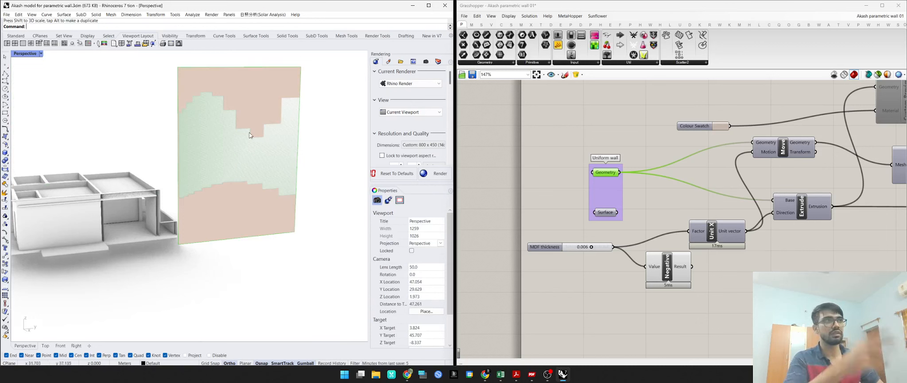
# - Resize the plane's width and height several times with the gumball to test how the wall pattern adapts
pyautogui.click(213, 153)
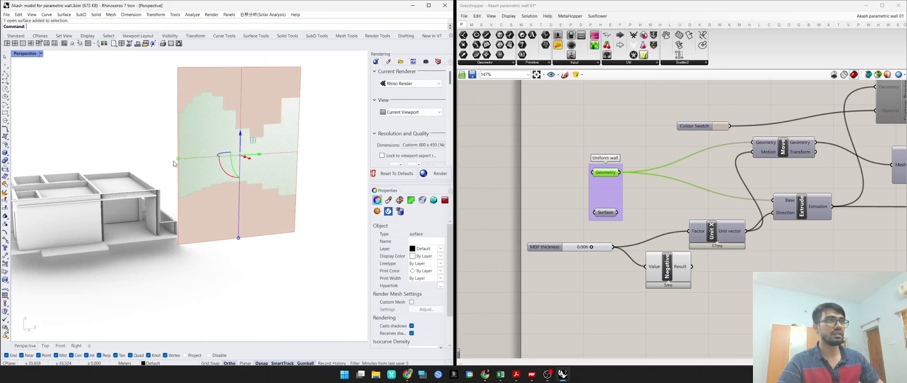
pyautogui.moveTo(179, 163); pyautogui.dragTo(156, 167)
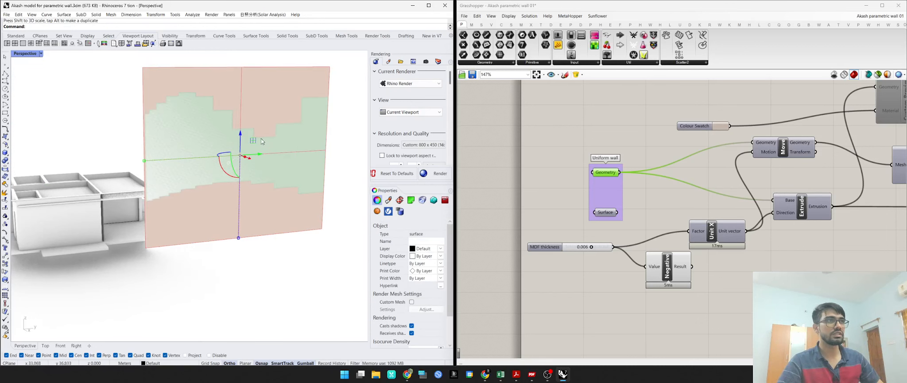
pyautogui.moveTo(240, 242); pyautogui.dragTo(241, 222)
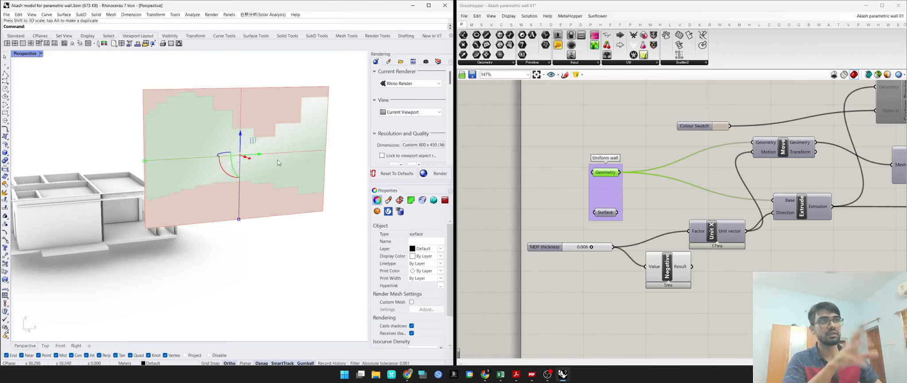
pyautogui.moveTo(239, 218); pyautogui.dragTo(238, 234)
pyautogui.moveTo(147, 166); pyautogui.dragTo(139, 173)
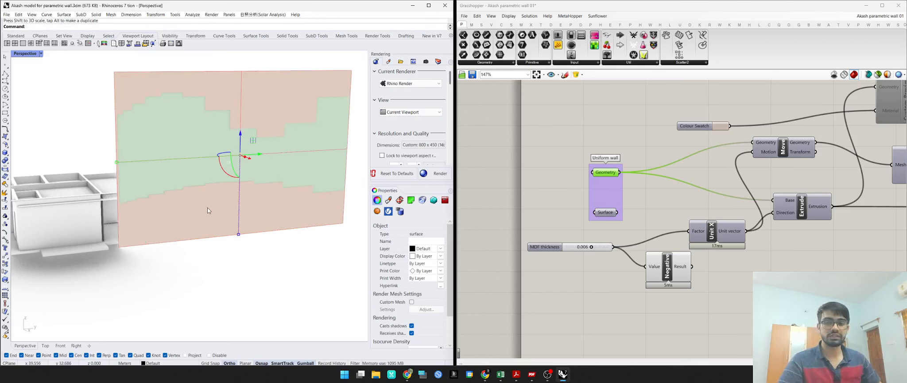
# - Undo the test plane's edits and creation until the deleted clipping plane is restored
pyautogui.hotkey('ctrl', 'z')
pyautogui.hotkey('ctrl', 'z')
pyautogui.hotkey('ctrl', 'z')
pyautogui.hotkey('ctrl', 'z')
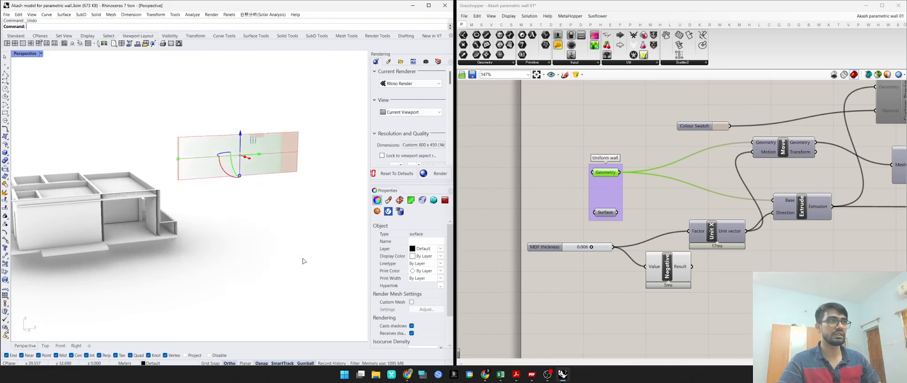
pyautogui.hotkey('ctrl', 'z')
pyautogui.hotkey('ctrl', 'z')
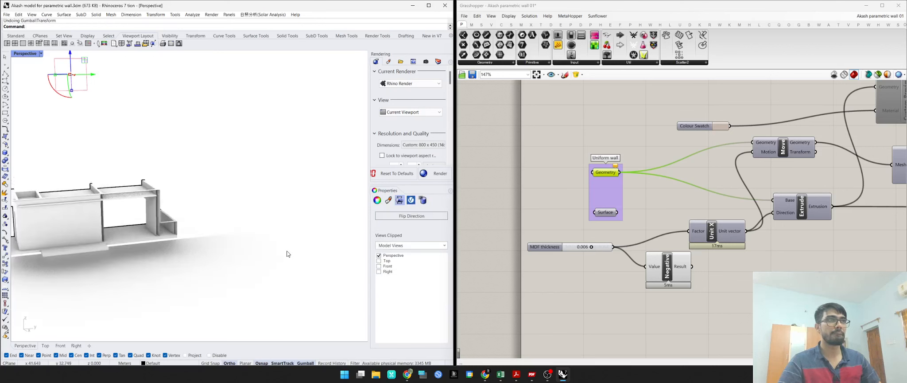
# - Clear the selection and redo the last gumball transform of the clipping plane so it sections the building again
pyautogui.click(285, 248)
pyautogui.click(577, 150)
pyautogui.moveTo(143, 223); pyautogui.dragTo(186, 230, button='right')
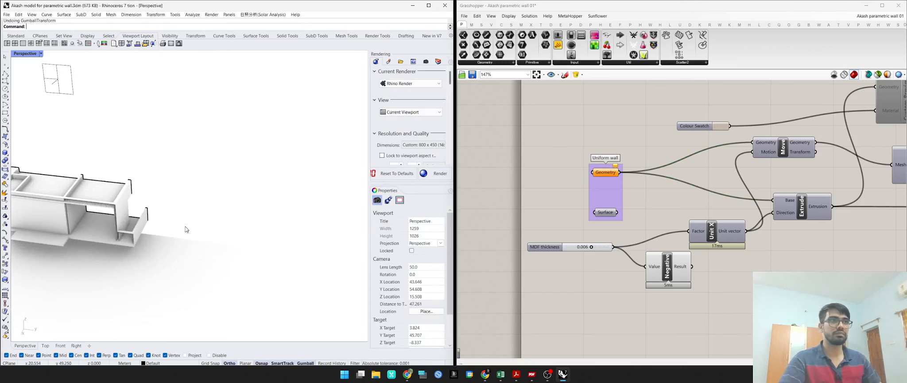
pyautogui.hotkey('ctrl', 'y')
pyautogui.moveTo(186, 229)
pyautogui.mouseDown(button='right')
pyautogui.moveTo(186, 237)
pyautogui.moveTo(186, 226)
pyautogui.mouseUp(button='right')
pyautogui.scroll(-6, 187, 236)
pyautogui.click(225, 223)
# - Assign the wall surface inside the sectioned end room to the Uniform wall group's Geometry parameter
pyautogui.click(608, 173)
pyautogui.rightClick(608, 172)
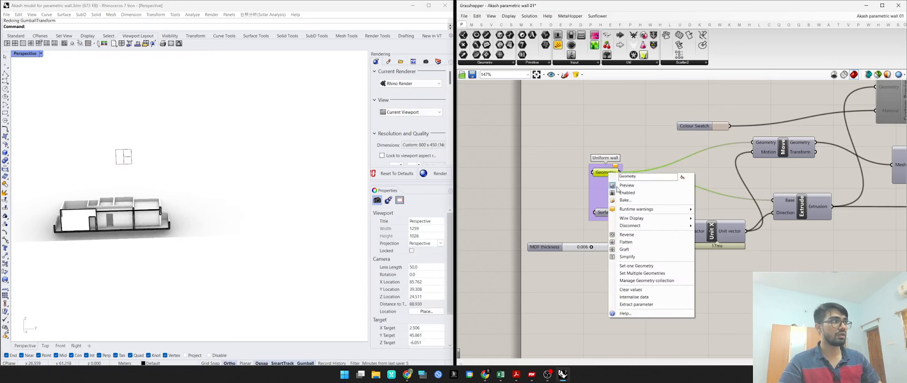
pyautogui.click(650, 266)
pyautogui.click(141, 221)
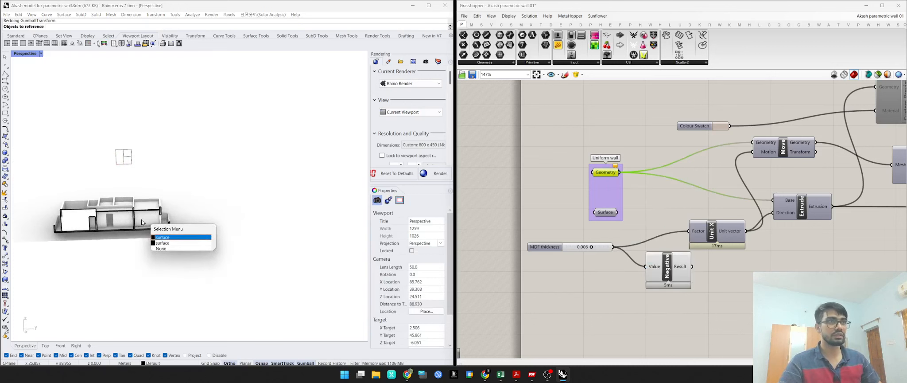
pyautogui.press('Return')
pyautogui.scroll(8, 143, 222)
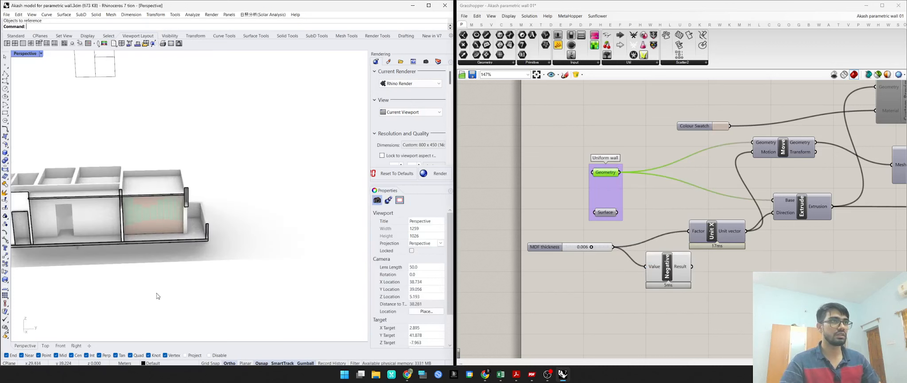
# - Examine the pattern generated on the end room's wall, both close up and within the whole building
pyautogui.click(525, 146)
pyautogui.scroll(10, 203, 204)
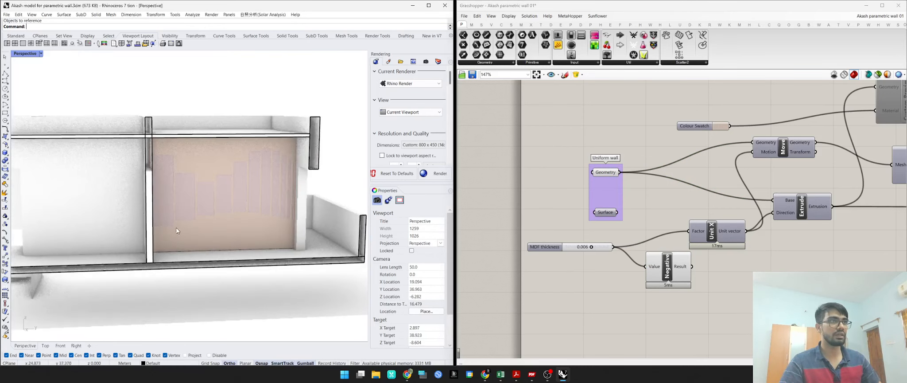
pyautogui.click(607, 172)
pyautogui.press('space')
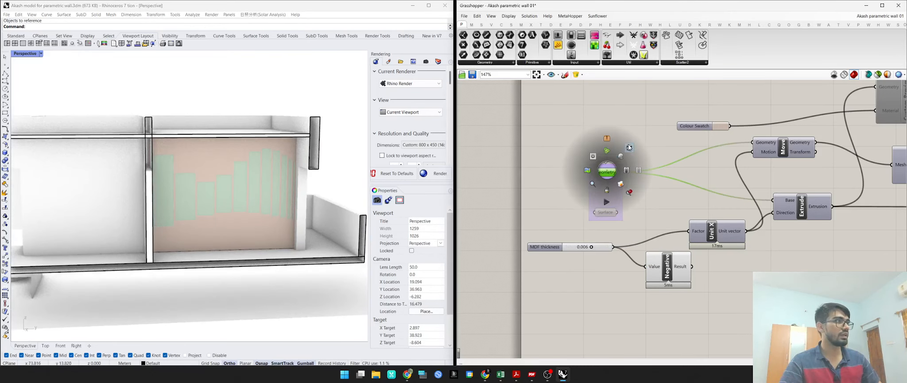
pyautogui.scroll(-10, 203, 192)
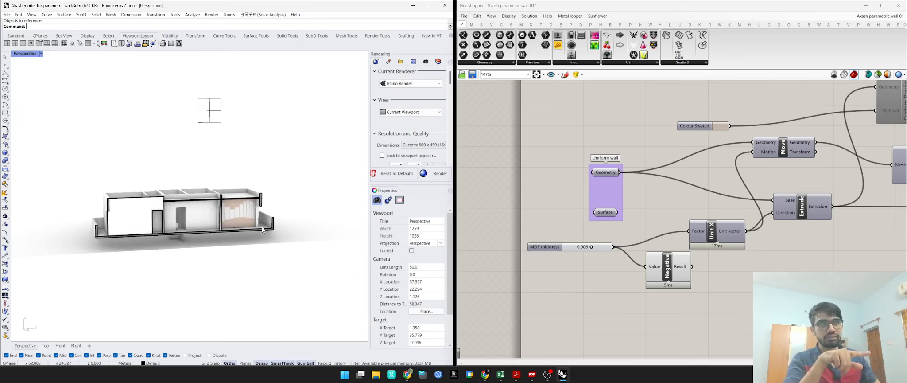
pyautogui.scroll(4, 219, 235)
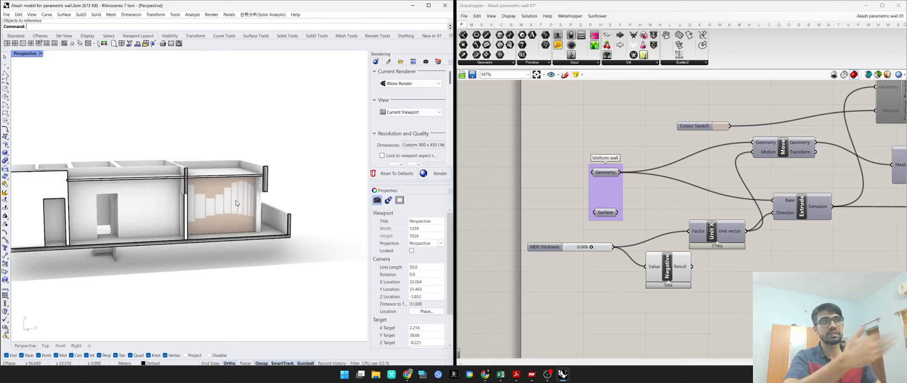
pyautogui.scroll(3, 237, 232)
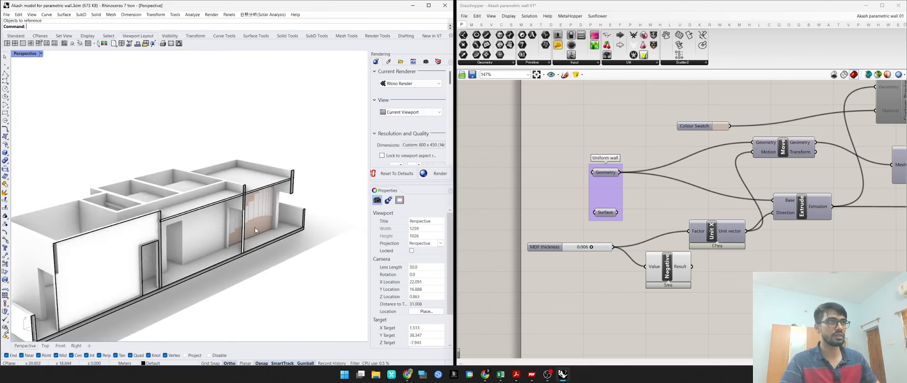
# - Move the clipping plane sideways past the building so that it no longer cuts the model
pyautogui.moveTo(254, 227); pyautogui.dragTo(179, 194, button='right')
pyautogui.click(148, 87)
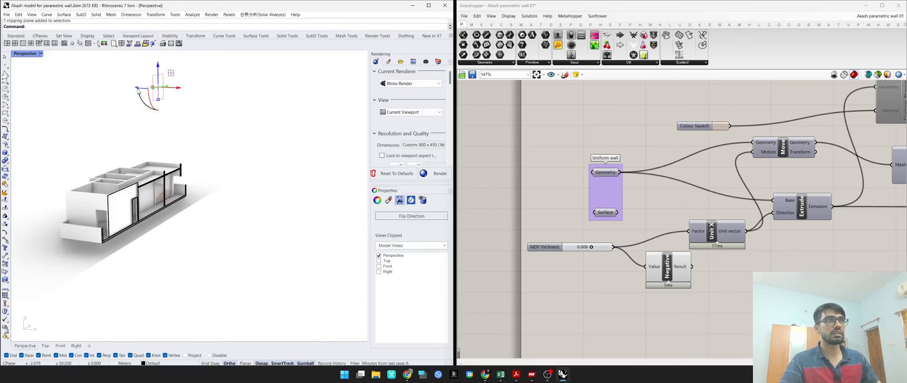
pyautogui.moveTo(141, 88); pyautogui.dragTo(178, 129, button='right')
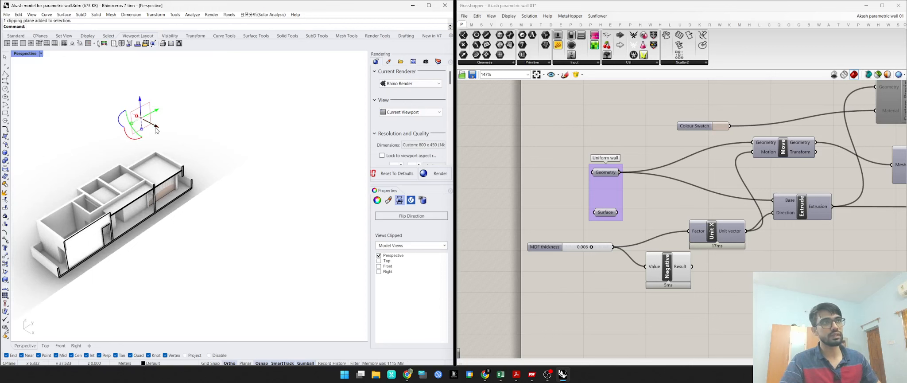
pyautogui.moveTo(156, 127); pyautogui.dragTo(313, 220)
pyautogui.click(204, 239)
# - Examine the uncut building from above and inside to look for another interior wall for the pattern
pyautogui.scroll(3, 121, 201)
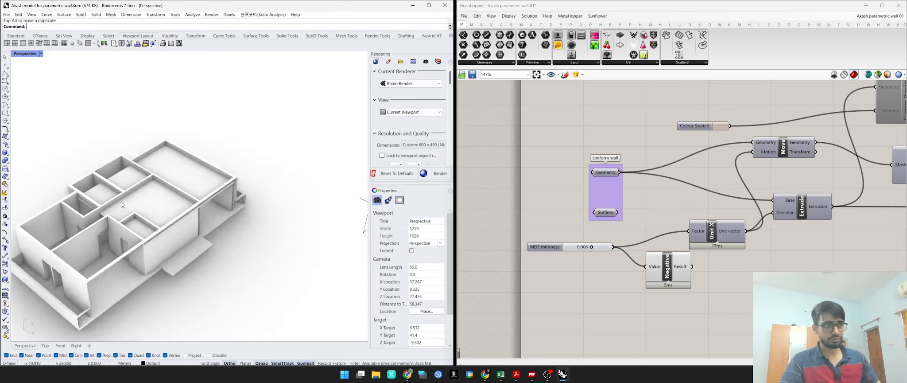
pyautogui.scroll(5, 179, 205)
pyautogui.scroll(6, 191, 203)
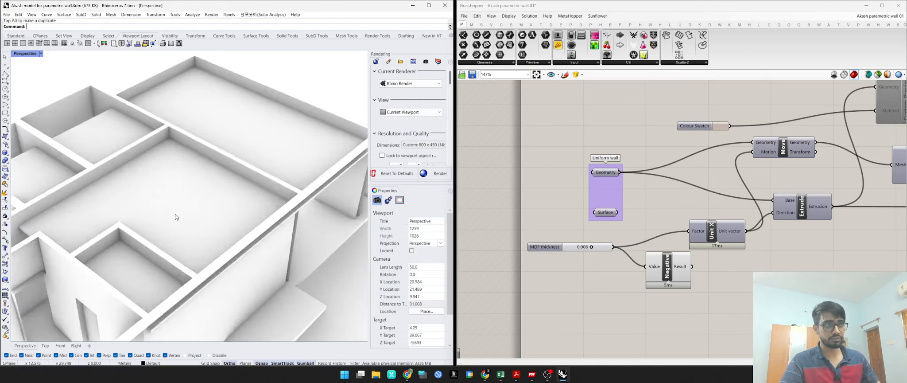
pyautogui.moveTo(216, 198); pyautogui.dragTo(297, 151, button='right')
pyautogui.scroll(5, 281, 143)
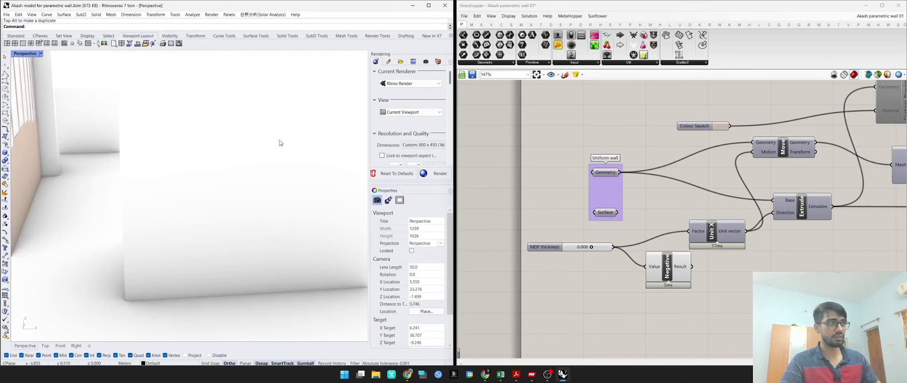
pyautogui.keyDown('shift'); pyautogui.moveTo(239, 162); pyautogui.dragTo(228, 166, button='right'); pyautogui.keyUp('shift')
pyautogui.moveTo(228, 166); pyautogui.dragTo(255, 145, button='right')
pyautogui.scroll(-4, 190, 184)
pyautogui.scroll(-7, 223, 163)
pyautogui.moveTo(192, 164); pyautogui.dragTo(204, 221, button='right')
pyautogui.scroll(-9, 175, 226)
# - Rotate the clipping plane about its vertical axis to cut across the building, and shift it with the gumball
pyautogui.click(314, 179)
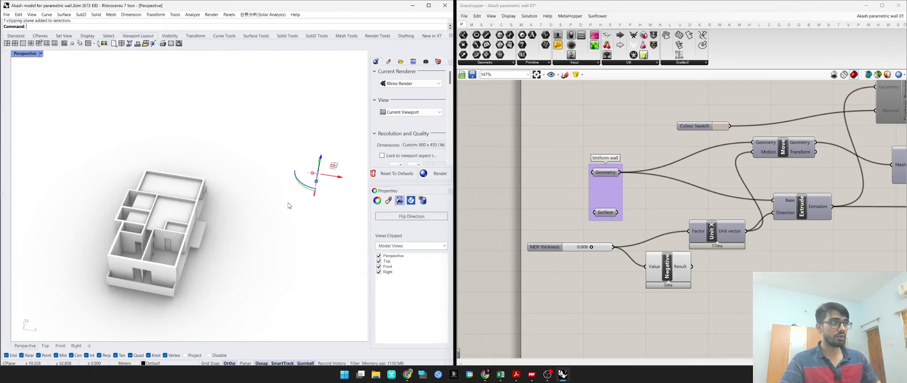
pyautogui.moveTo(314, 182); pyautogui.dragTo(257, 181, button='right')
pyautogui.click(247, 181)
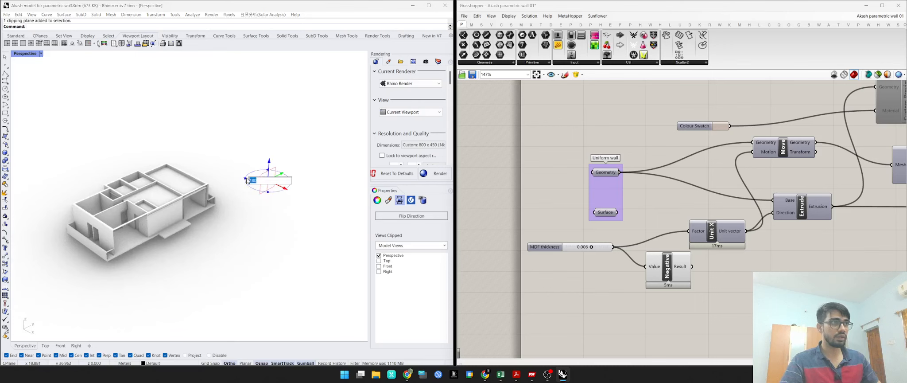
pyautogui.press('Return')
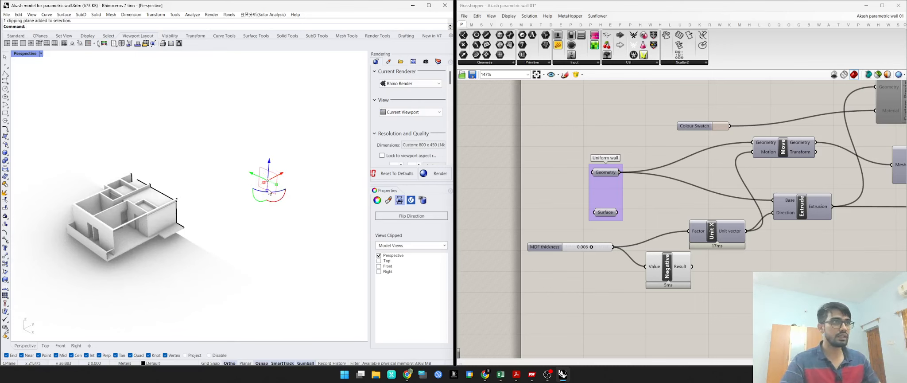
pyautogui.moveTo(284, 178); pyautogui.dragTo(264, 202)
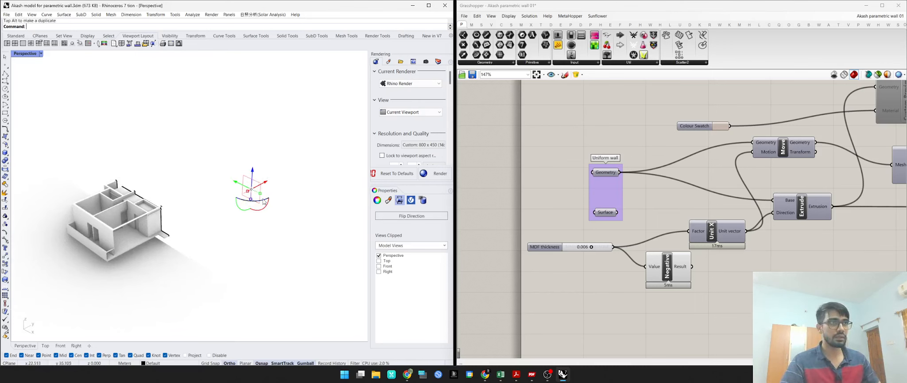
# - Rotate the clipping plane 180 degrees about its vertical axis to flip the section's viewing side
pyautogui.click(261, 204)
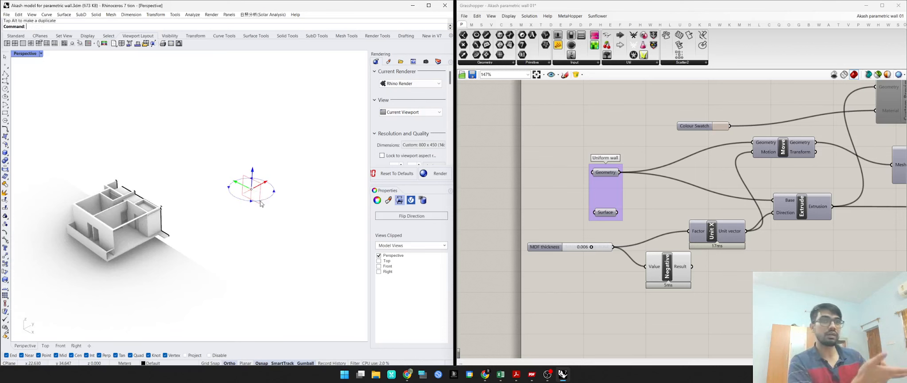
pyautogui.write('180')
pyautogui.press('Return')
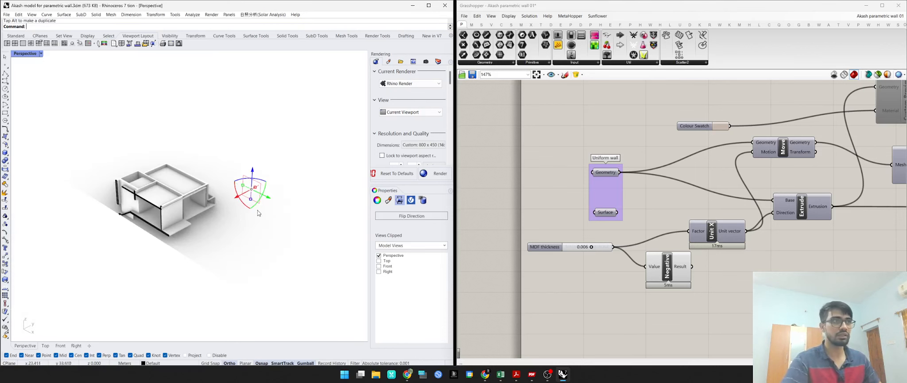
# - Examine the sectioned room's interior and its back wall beside the doorway
pyautogui.scroll(5, 187, 208)
pyautogui.moveTo(186, 208); pyautogui.dragTo(168, 189, button='right')
pyautogui.scroll(12, 169, 188)
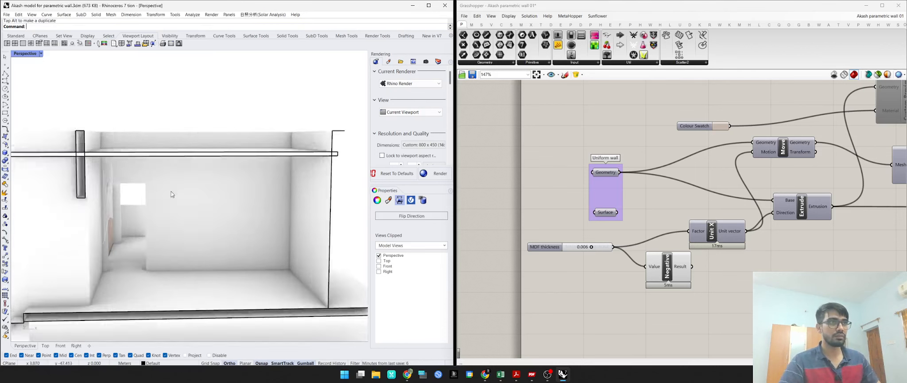
pyautogui.click(187, 205)
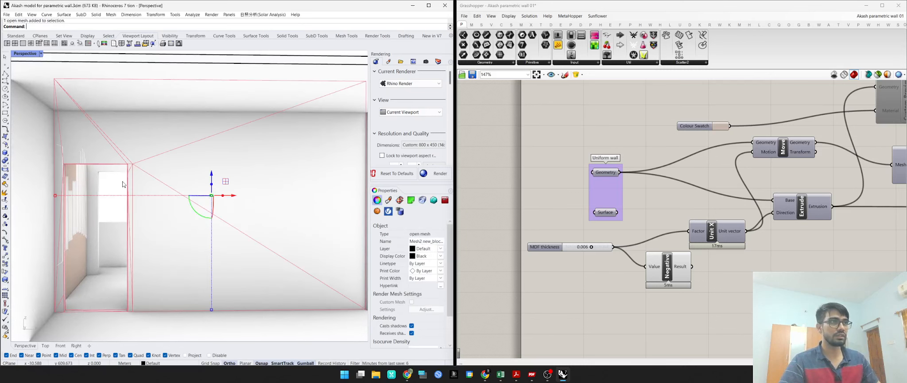
pyautogui.scroll(-3, 124, 184)
pyautogui.press('Escape')
pyautogui.scroll(5, 94, 159)
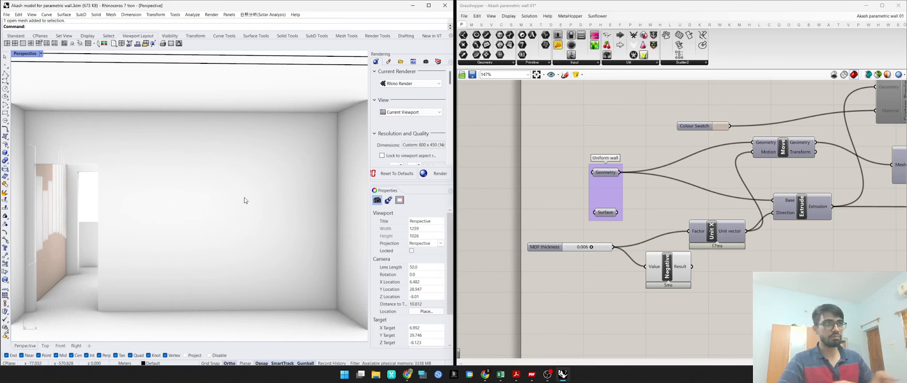
pyautogui.scroll(-3, 235, 219)
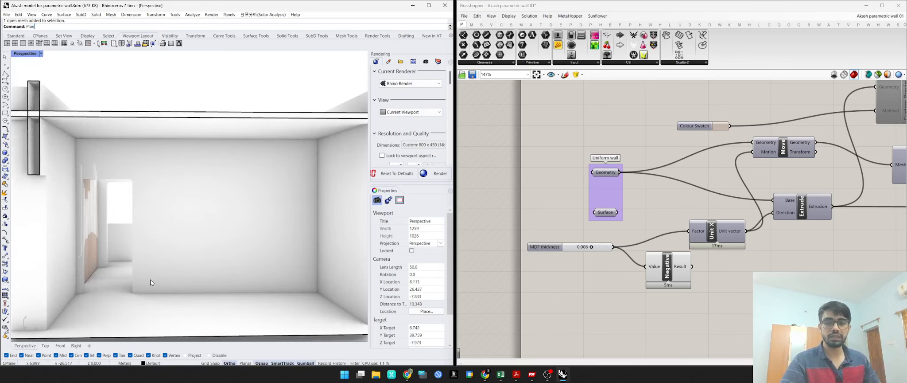
# - Create a vertical plane about 2.8 m high over the room's back wall, starting from its bottom corners
pyautogui.press('Return')
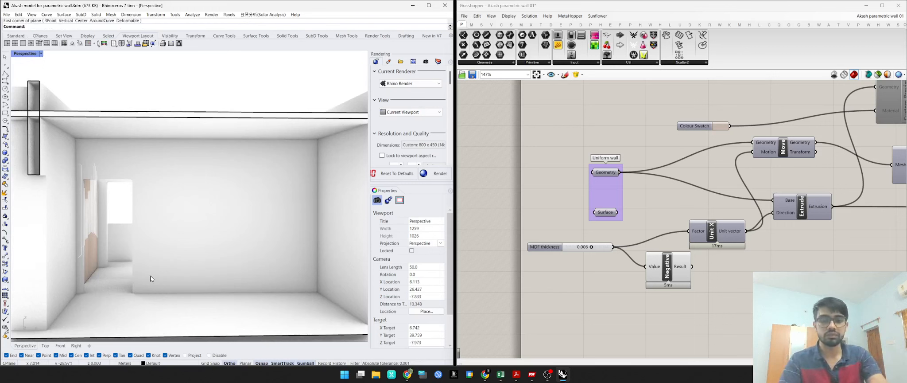
pyautogui.write('e')
pyautogui.press('Return')
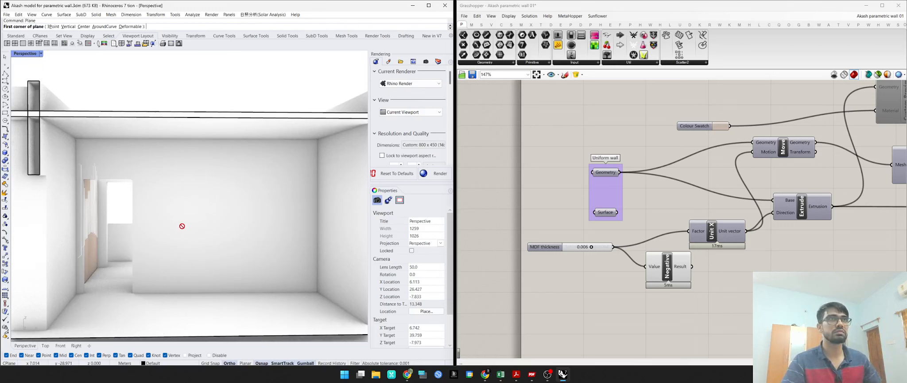
pyautogui.write('v')
pyautogui.press('Return')
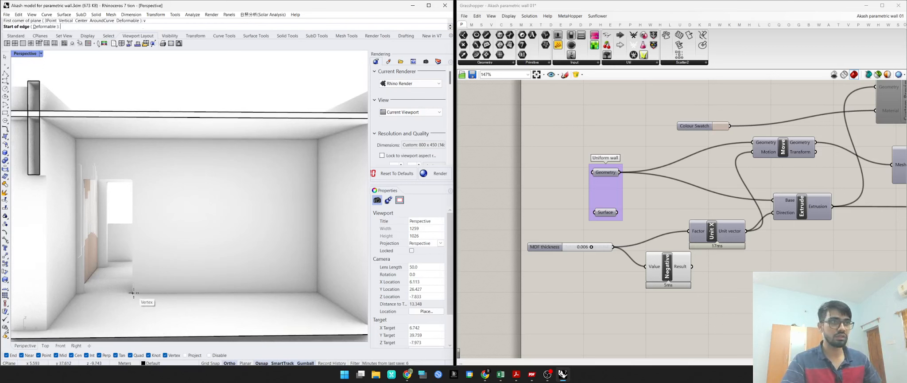
pyautogui.click(133, 292)
pyautogui.click(317, 292)
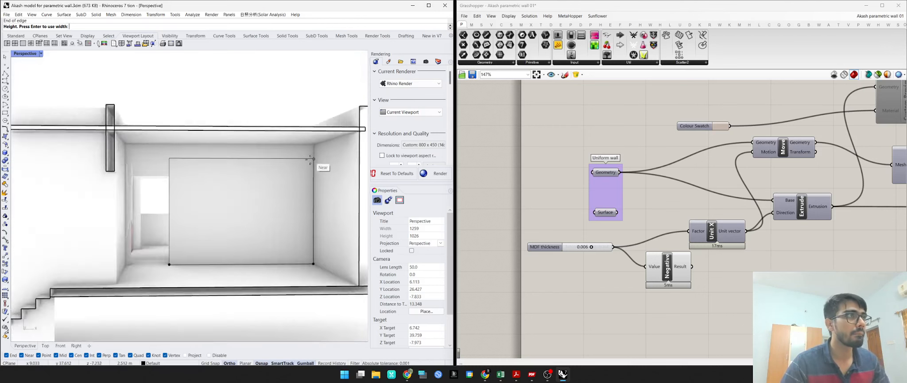
pyautogui.moveTo(309, 158); pyautogui.dragTo(248, 181, button='right')
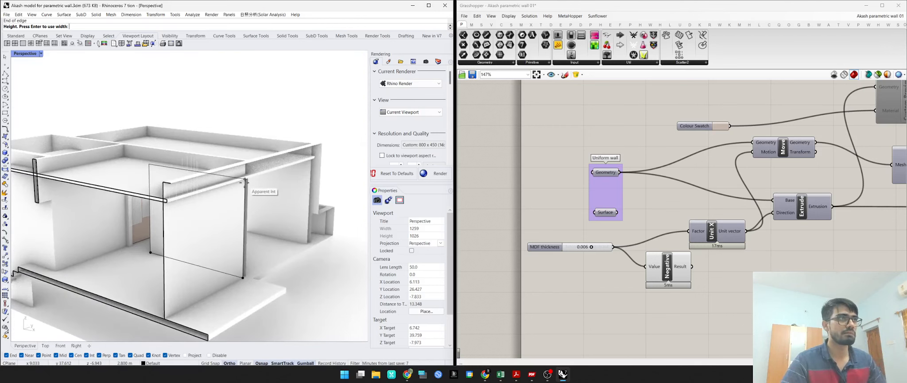
pyautogui.click(244, 182)
pyautogui.moveTo(168, 221); pyautogui.dragTo(196, 200, button='right')
pyautogui.rightClick(197, 200)
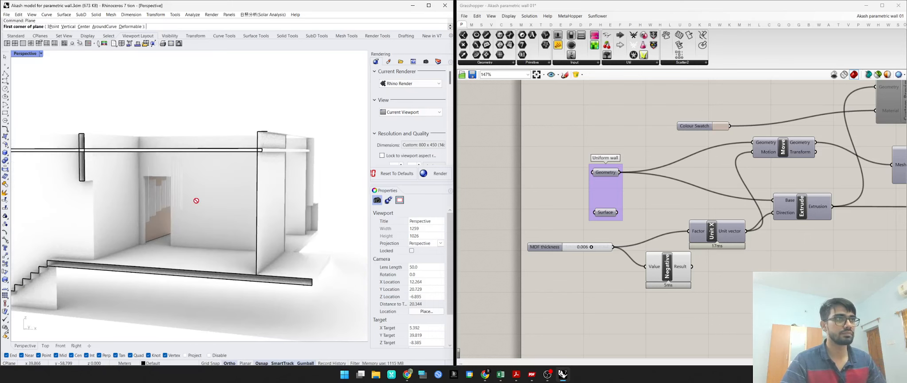
pyautogui.press('Escape')
# - Duplicate the Geometry parameter above the Uniform wall group and assign the new back wall surface to the copy
pyautogui.click(205, 204)
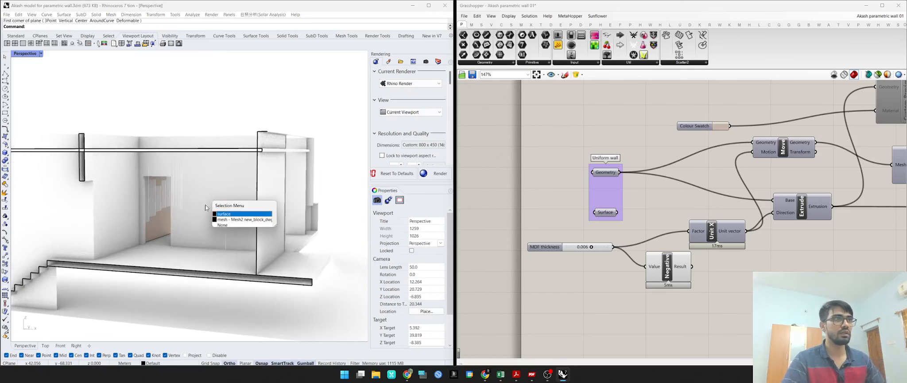
pyautogui.click(229, 215)
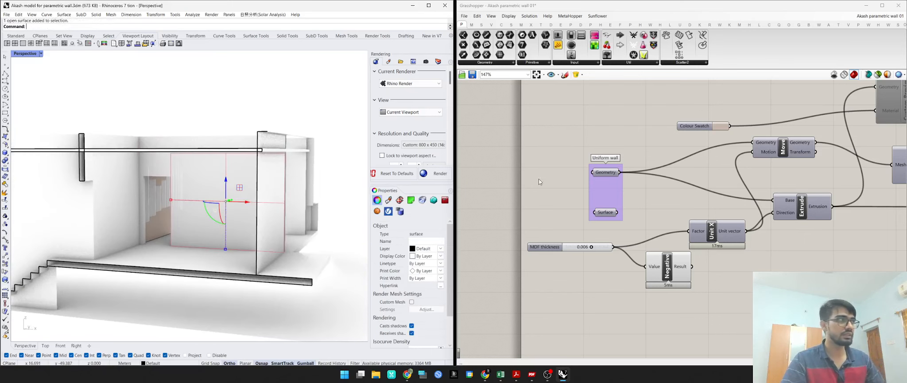
pyautogui.click(603, 173)
pyautogui.keyDown('alt'); pyautogui.moveTo(603, 169); pyautogui.dragTo(600, 158); pyautogui.keyUp('alt')
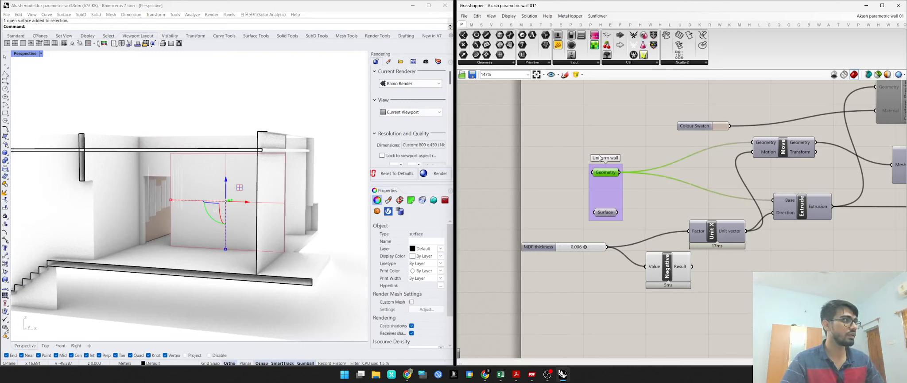
pyautogui.rightClick(579, 132)
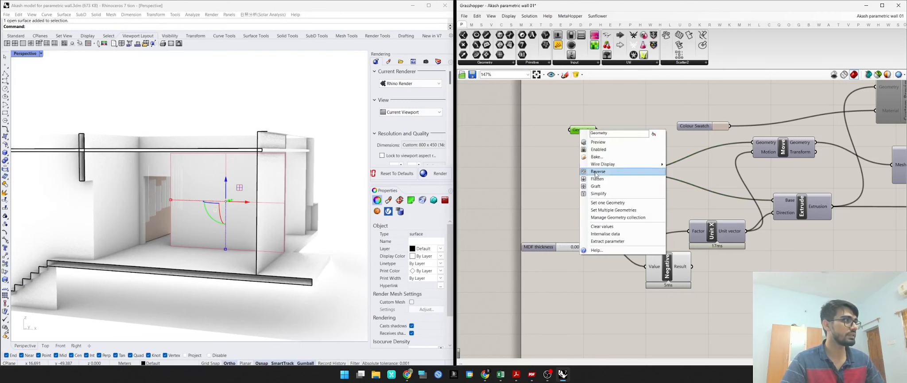
pyautogui.click(614, 203)
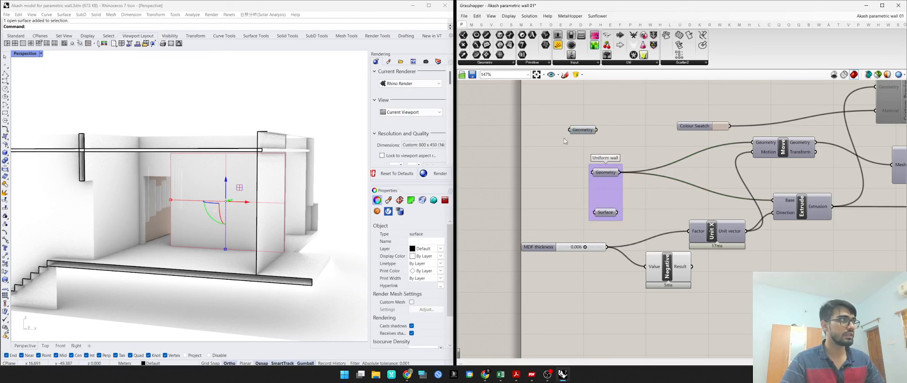
# - Rename the copied Geometry parameter "Living room parametric wall" and transfer the Uniform wall Geometry's output wires to it
pyautogui.rightClick(580, 138)
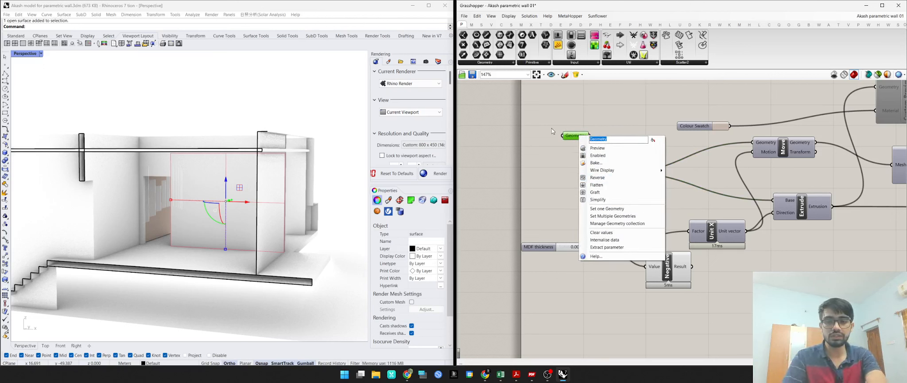
pyautogui.write('Living room para')
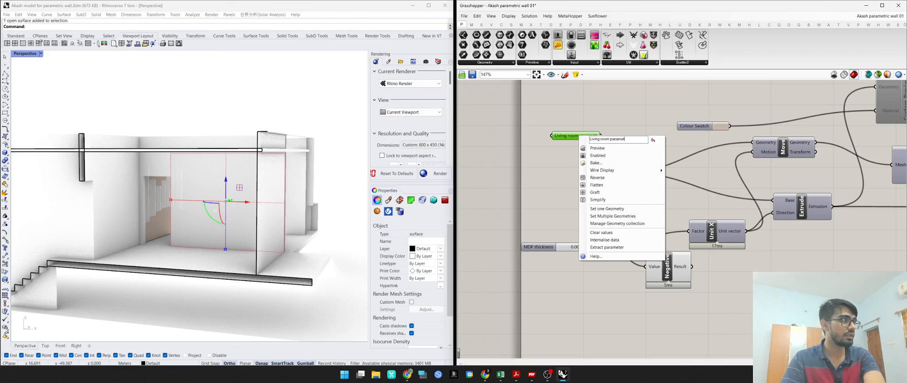
pyautogui.press('Return')
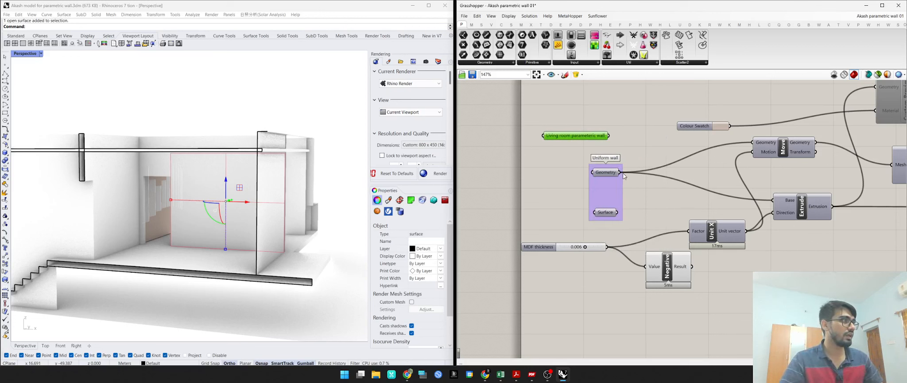
pyautogui.keyDown('ctrl'); pyautogui.keyDown('shift'); pyautogui.moveTo(622, 173); pyautogui.dragTo(612, 138); pyautogui.keyUp('shift'); pyautogui.keyUp('ctrl')
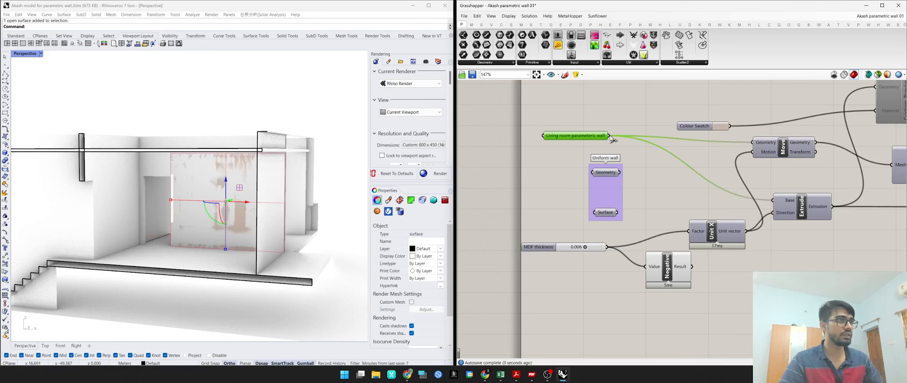
pyautogui.click(561, 101)
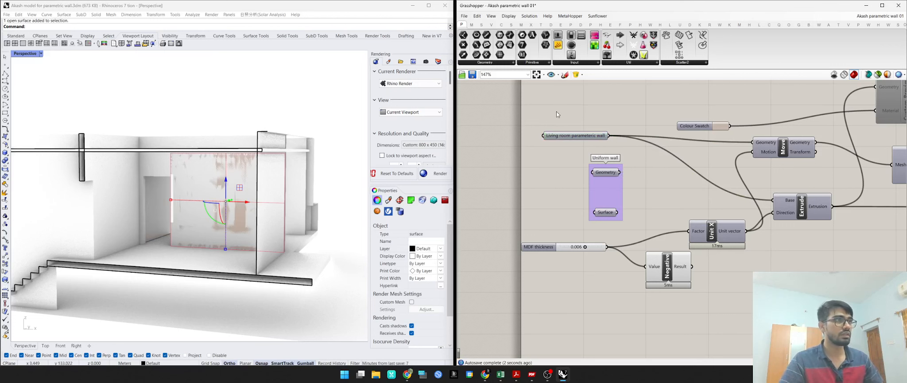
# - Connect the Negative result to the Unit X factor in place of the MDF thickness slider
pyautogui.scroll(5, 243, 222)
pyautogui.moveTo(244, 222); pyautogui.dragTo(249, 229, button='right')
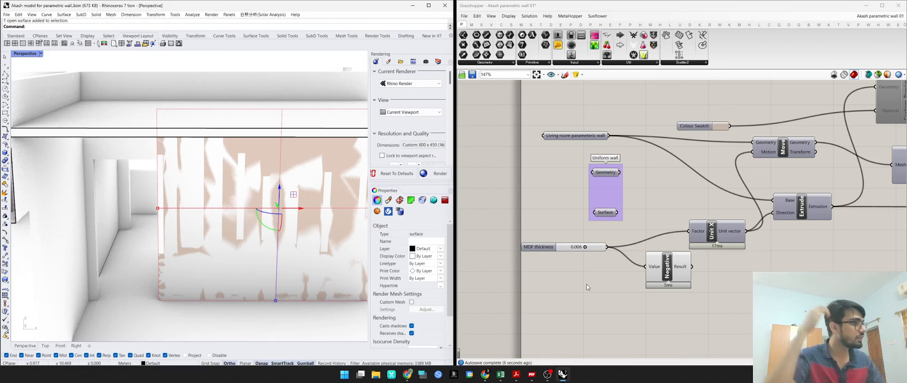
pyautogui.scroll(-2, 679, 234)
pyautogui.scroll(3, 679, 233)
pyautogui.moveTo(679, 234); pyautogui.dragTo(629, 212)
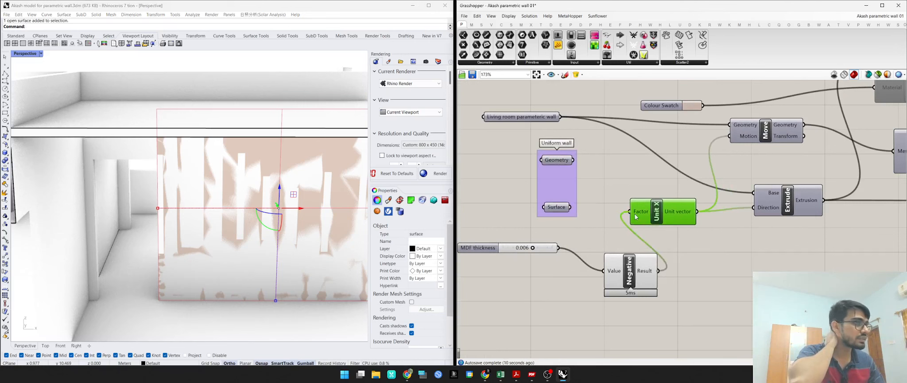
# - Move the living room surface slightly off the back wall along its perpendicular direction
pyautogui.moveTo(220, 217); pyautogui.dragTo(157, 222, button='right')
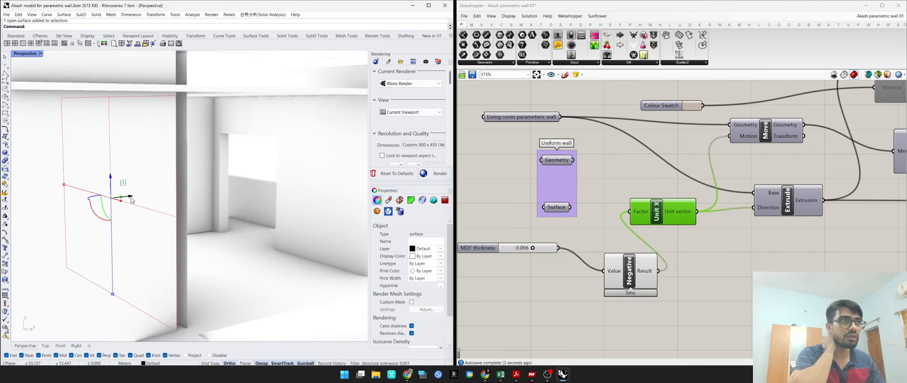
pyautogui.moveTo(131, 198); pyautogui.dragTo(116, 200)
pyautogui.moveTo(116, 199); pyautogui.dragTo(285, 251, button='right')
pyautogui.moveTo(234, 236)
pyautogui.mouseDown(button='right')
pyautogui.moveTo(161, 247)
pyautogui.moveTo(235, 225)
pyautogui.mouseUp(button='right')
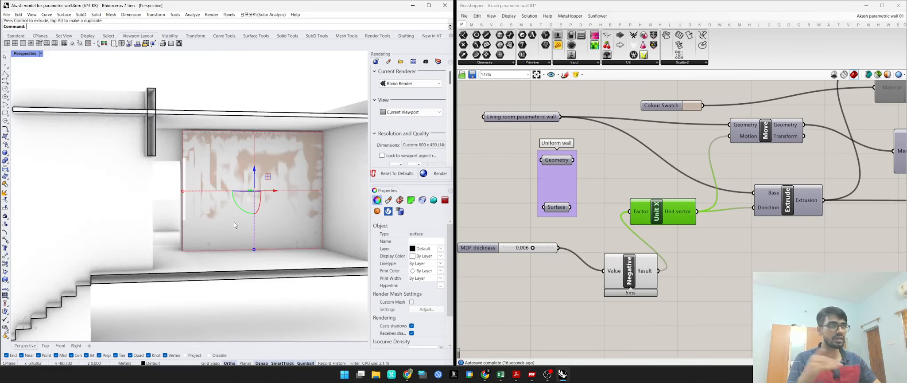
# - Move the Unit Y component fed by the 0.04 slider lower on the canvas, further below the Shift List
pyautogui.scroll(-4, 738, 254)
pyautogui.moveTo(776, 248); pyautogui.dragTo(620, 237, button='right')
pyautogui.moveTo(794, 225); pyautogui.dragTo(656, 217, button='right')
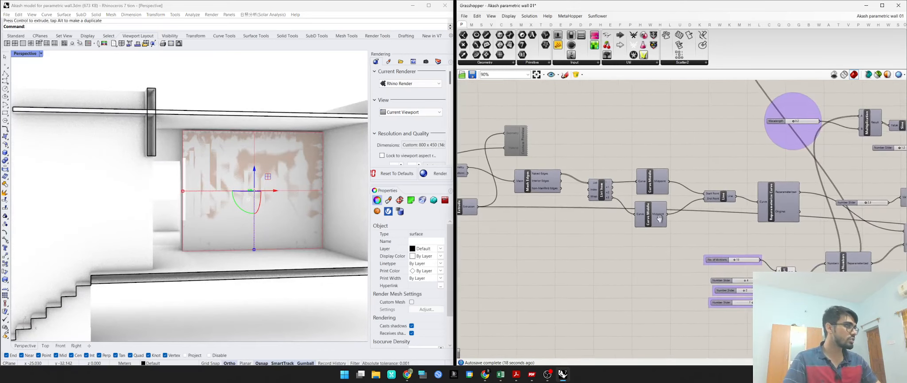
pyautogui.scroll(2, 651, 237)
pyautogui.moveTo(815, 246); pyautogui.dragTo(694, 226, button='right')
pyautogui.moveTo(762, 297); pyautogui.dragTo(678, 243, button='right')
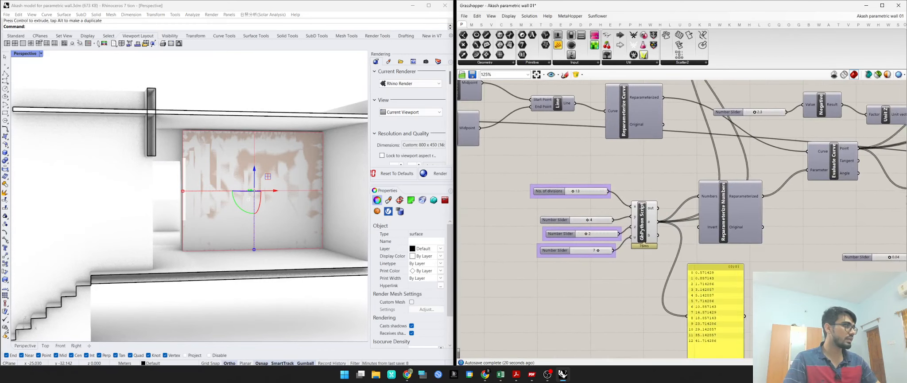
pyautogui.moveTo(864, 221); pyautogui.dragTo(690, 200, button='right')
pyautogui.moveTo(781, 194); pyautogui.dragTo(684, 213, button='right')
pyautogui.scroll(2, 699, 264)
pyautogui.moveTo(694, 258); pyautogui.dragTo(692, 237)
pyautogui.moveTo(686, 257); pyautogui.dragTo(642, 269, button='right')
pyautogui.moveTo(646, 252); pyautogui.dragTo(656, 313)
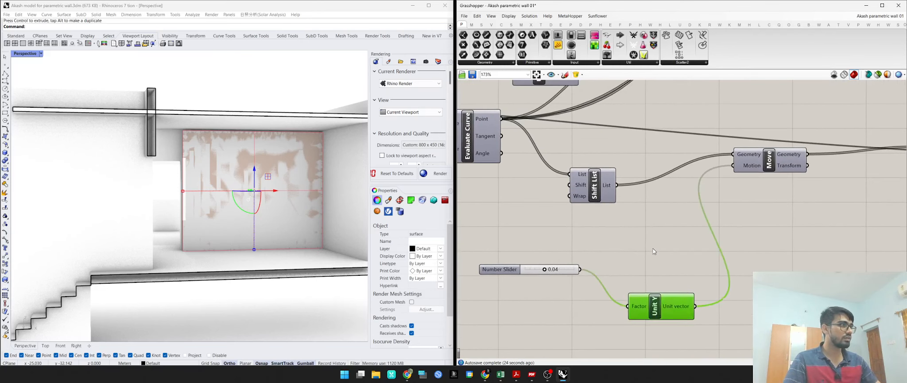
# - Add a Unit X component driven by the 0.04 slider and connect it to the shifted points' Move motion, replacing Unit Y
pyautogui.doubleClick(653, 248)
pyautogui.write('x')
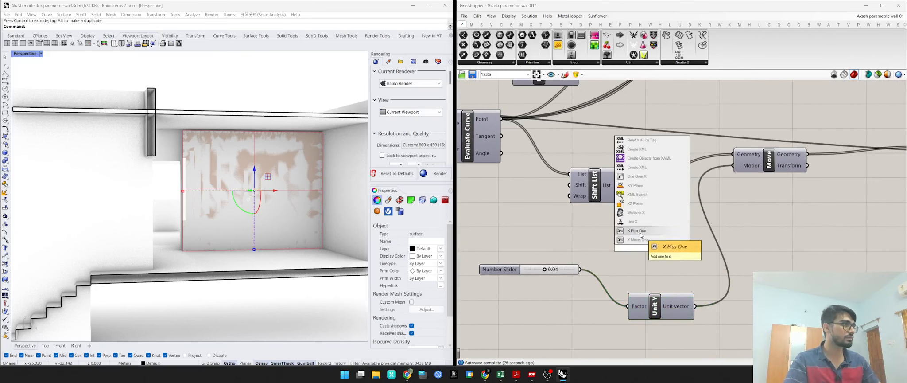
pyautogui.click(633, 222)
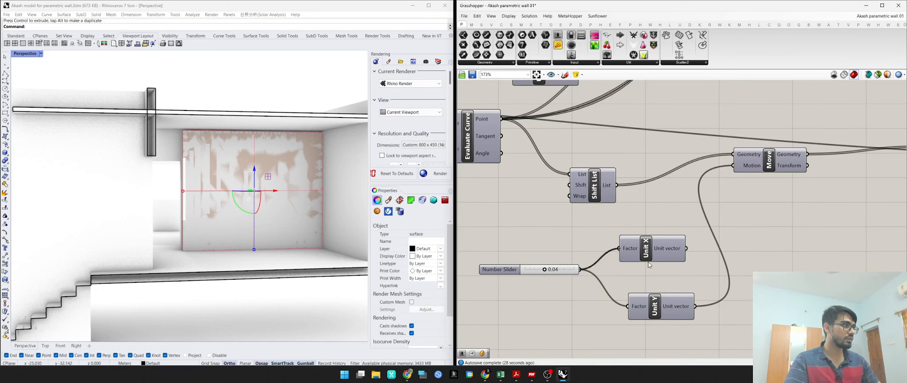
pyautogui.moveTo(724, 198); pyautogui.dragTo(738, 170)
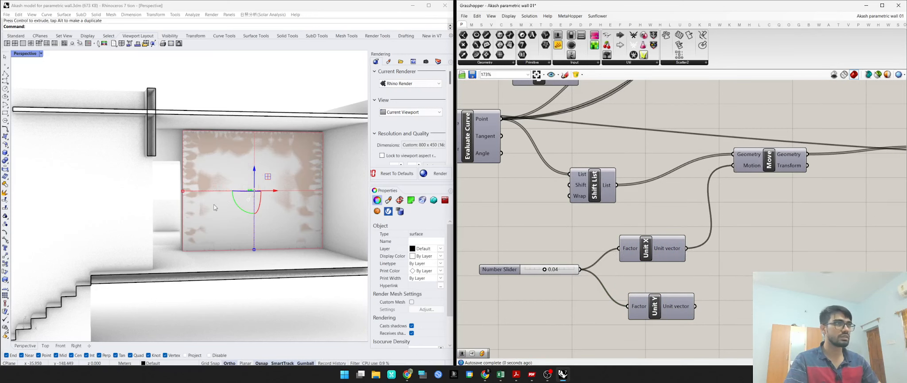
# - Examine the wall in the model and the vector and Move components around Evaluate Curve in the graph
pyautogui.moveTo(215, 207); pyautogui.dragTo(275, 209, button='right')
pyautogui.scroll(-4, 656, 243)
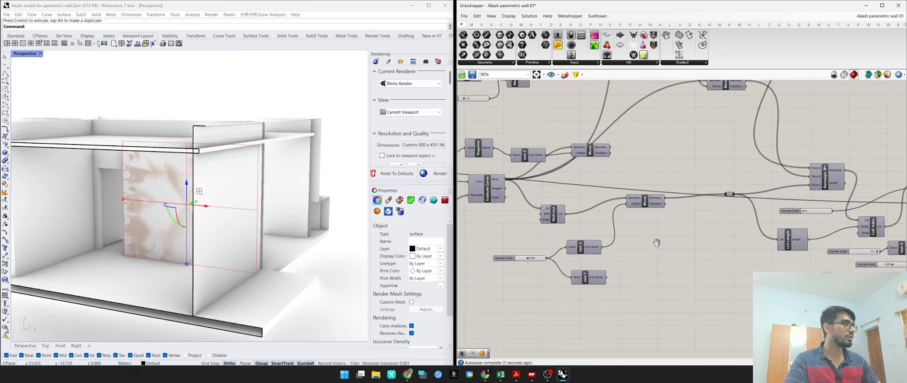
pyautogui.moveTo(656, 242); pyautogui.dragTo(710, 282, button='right')
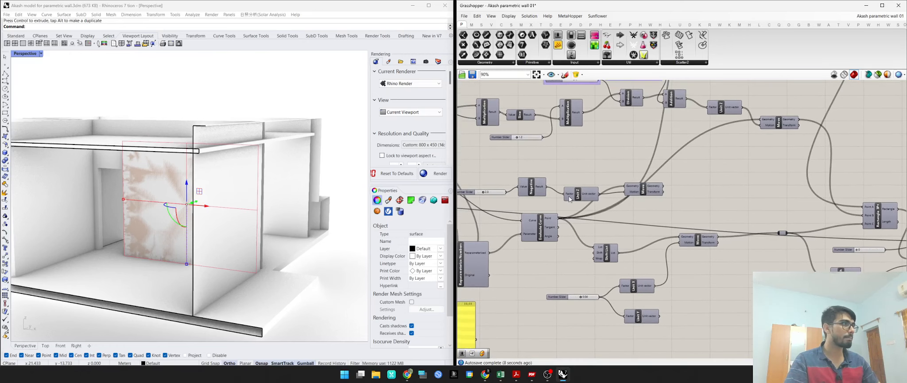
pyautogui.scroll(3, 569, 199)
pyautogui.scroll(-3, 598, 204)
pyautogui.moveTo(598, 204); pyautogui.dragTo(605, 235, button='right')
pyautogui.scroll(-3, 638, 227)
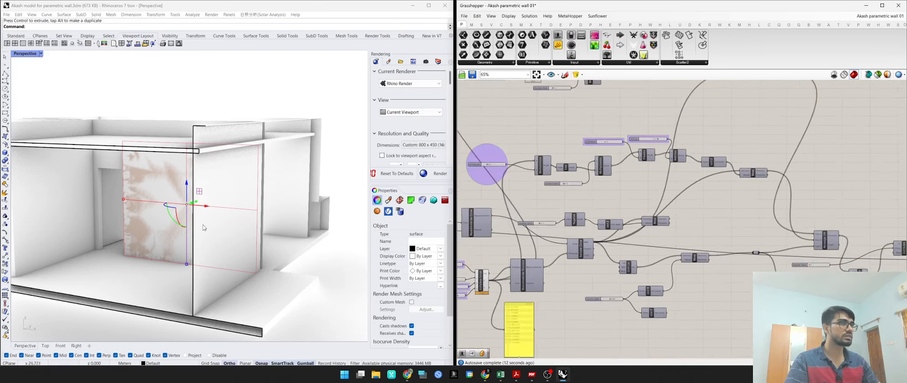
# - Move the living room wall surface by its bottom corner a short distance to the adjoining wall corner
pyautogui.moveTo(146, 209); pyautogui.dragTo(212, 210, button='right')
pyautogui.click(218, 94)
pyautogui.click(213, 208)
pyautogui.scroll(6, 212, 210)
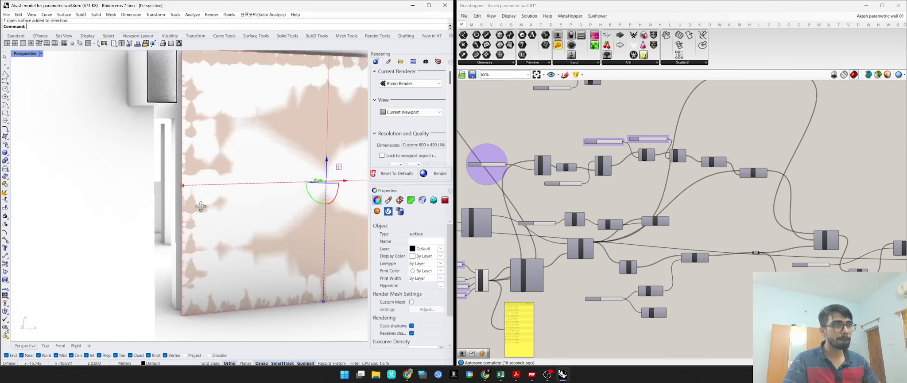
pyautogui.press('Return')
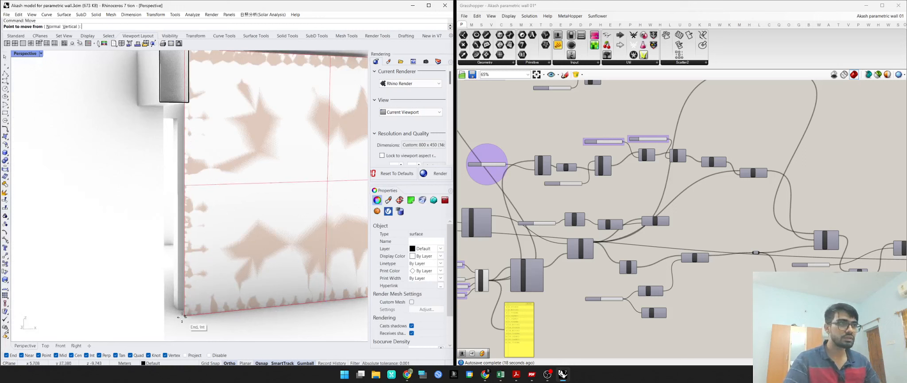
pyautogui.click(182, 318)
pyautogui.click(178, 309)
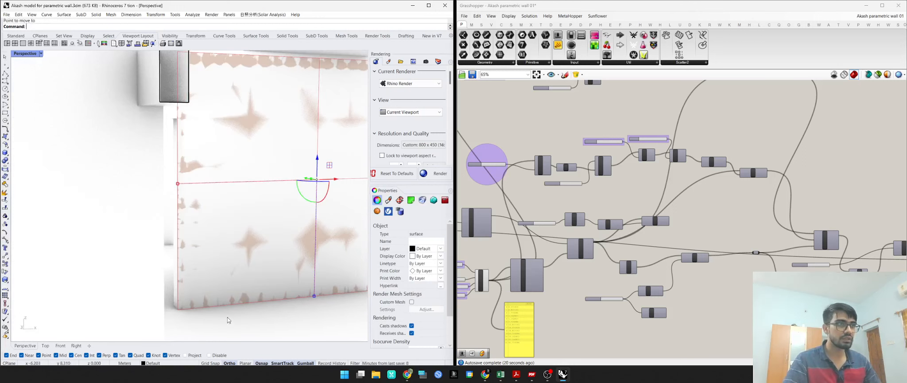
pyautogui.scroll(-6, 177, 309)
pyautogui.moveTo(217, 305); pyautogui.dragTo(167, 283, button='right')
pyautogui.press('Escape')
# - Hide the input surface on the living room's back wall
pyautogui.click(168, 229)
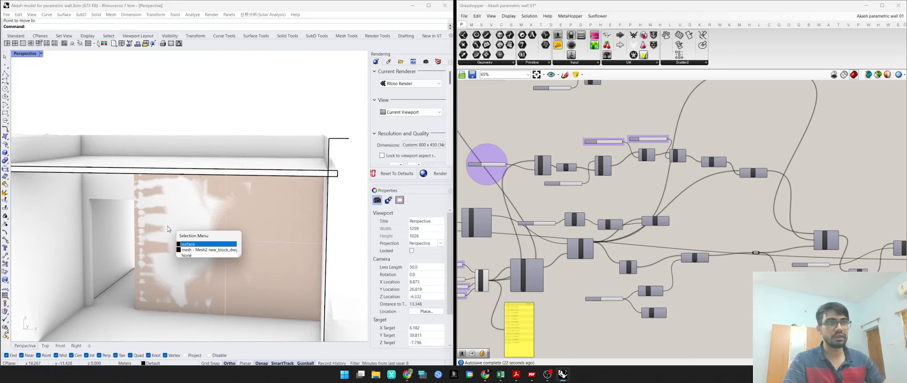
pyautogui.press('Return')
pyautogui.write('Hide')
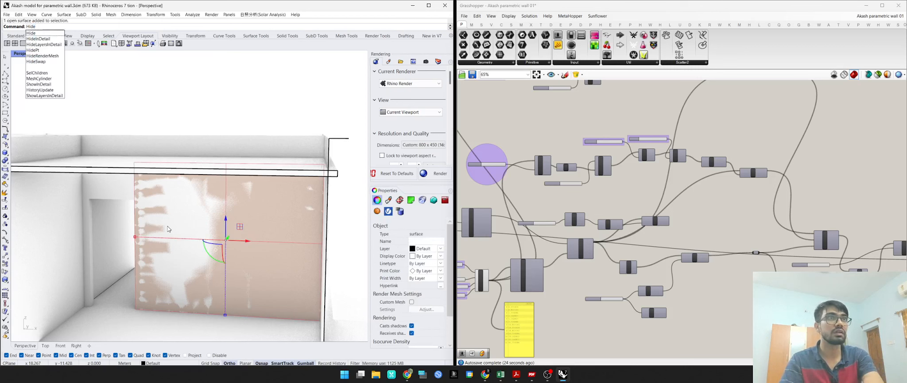
pyautogui.press('Return')
pyautogui.moveTo(163, 229); pyautogui.dragTo(191, 223, button='right')
pyautogui.click(221, 212)
pyautogui.press('Return')
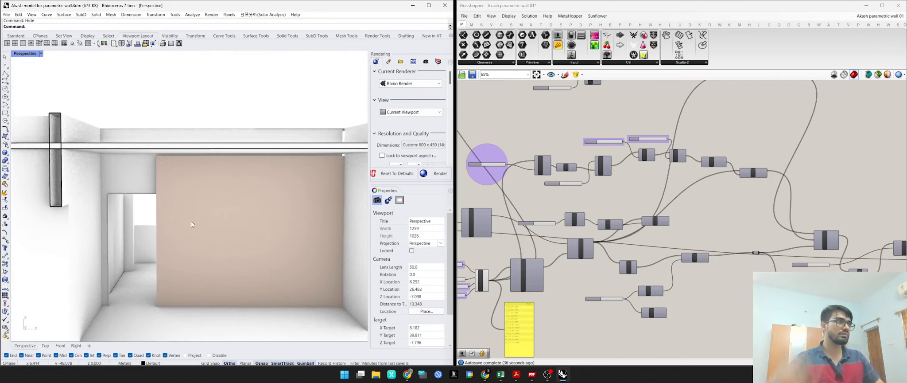
# - Examine the graph from the red Cap Holes component back to the first Move component and its highlighted geometry
pyautogui.scroll(-3, 713, 179)
pyautogui.scroll(8, 780, 257)
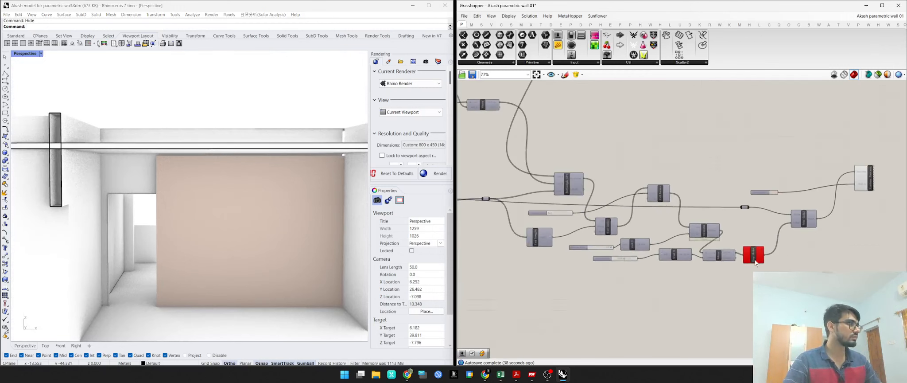
pyautogui.scroll(-8, 743, 246)
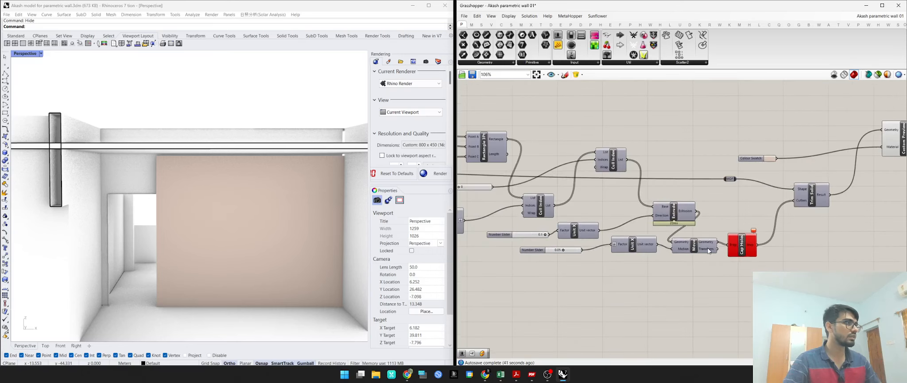
pyautogui.moveTo(653, 225); pyautogui.dragTo(811, 238, button='right')
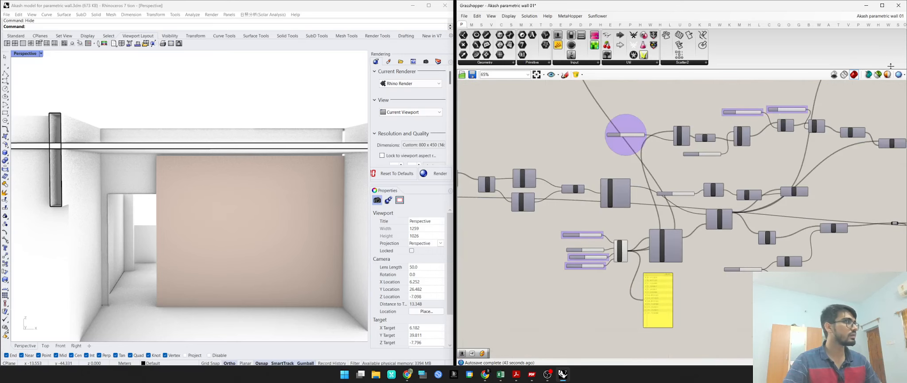
pyautogui.scroll(5, 637, 177)
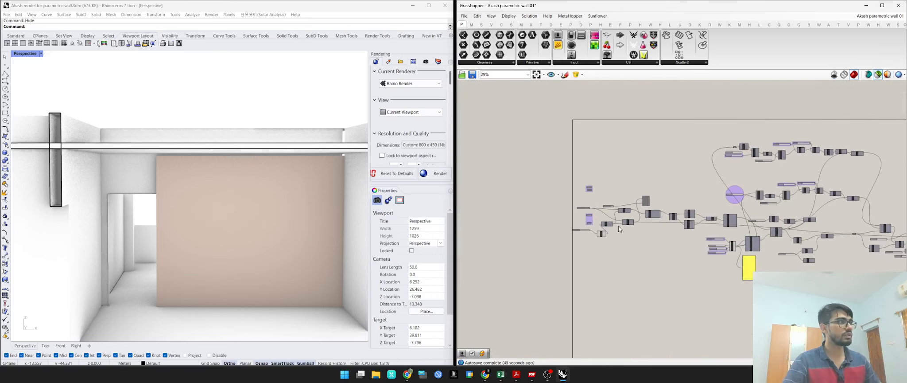
pyautogui.moveTo(617, 297); pyautogui.dragTo(630, 267, button='right')
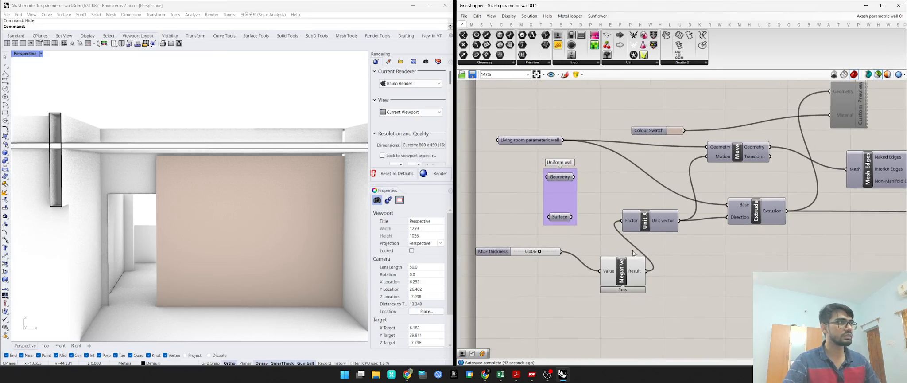
pyautogui.moveTo(644, 220); pyautogui.dragTo(563, 260, button='right')
pyautogui.click(655, 191)
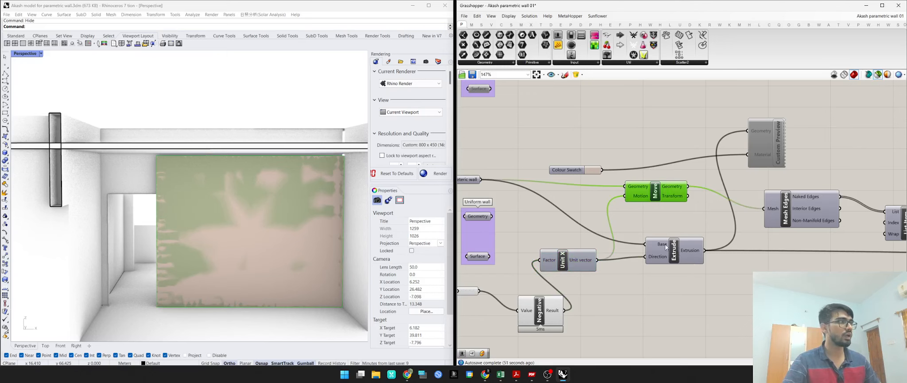
pyautogui.moveTo(666, 247); pyautogui.dragTo(748, 239, button='right')
pyautogui.moveTo(643, 197); pyautogui.dragTo(553, 170, button='right')
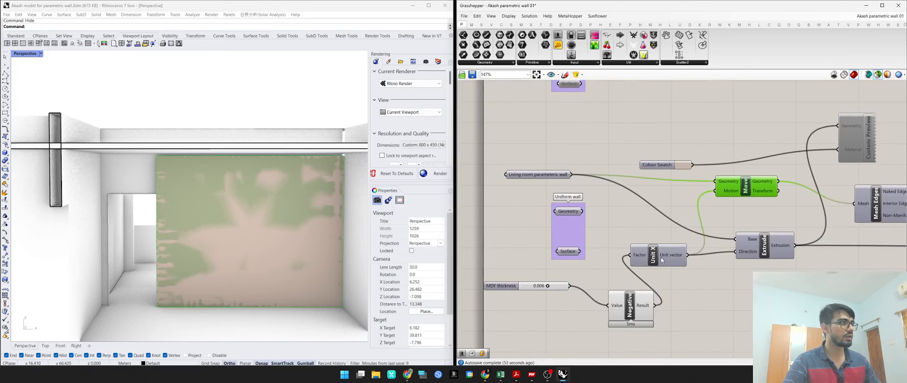
# - Shift the first Unit X component up and add a Unit Y component with its factor fed by the Negative result
pyautogui.click(685, 273)
pyautogui.moveTo(686, 273); pyautogui.dragTo(668, 247)
pyautogui.rightClick(684, 263)
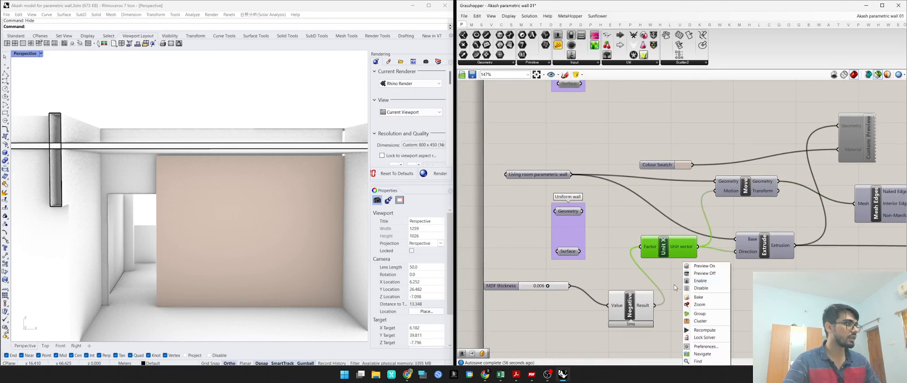
pyautogui.click(681, 275)
pyautogui.doubleClick(681, 275)
pyautogui.write('y')
pyautogui.click(669, 271)
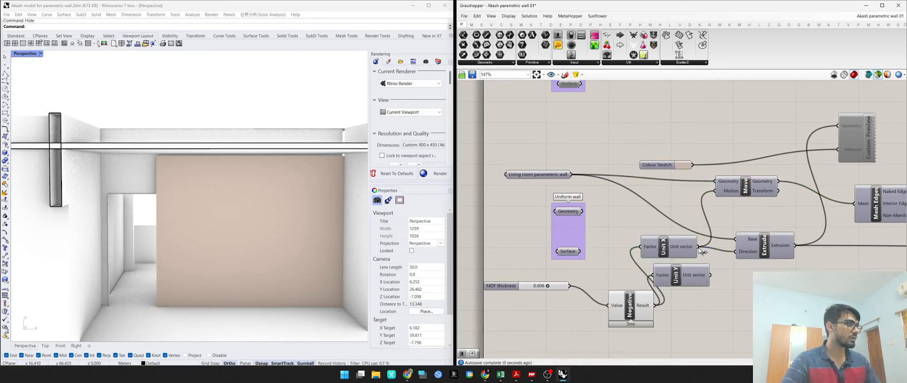
# - Transfer Unit X's output wires for Move and Extrude to Unit Y, and set the Unit X component aside
pyautogui.moveTo(698, 246); pyautogui.dragTo(655, 225)
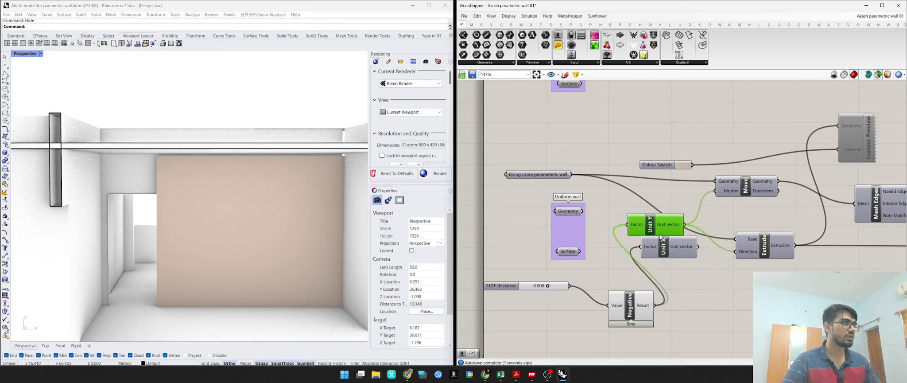
pyautogui.moveTo(675, 249); pyautogui.dragTo(773, 348)
pyautogui.moveTo(250, 224); pyautogui.dragTo(185, 211, button='right')
pyautogui.moveTo(234, 218); pyautogui.dragTo(246, 220, button='right')
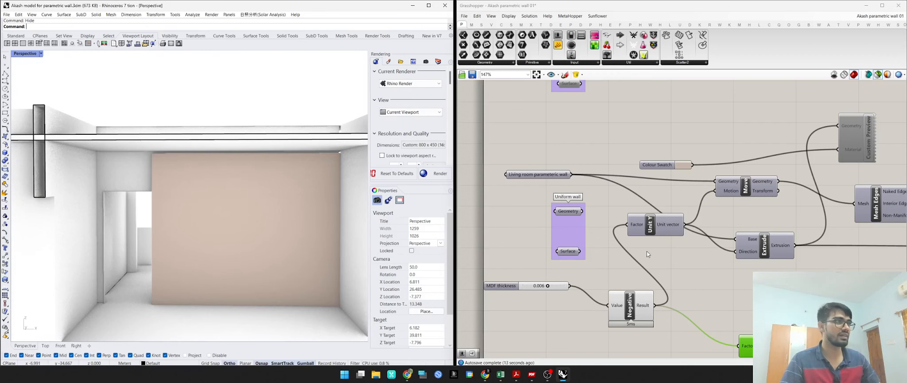
# - Undo the Unit Y replacement in the definition, back to the single Unit X component feeding Move and Extrude
pyautogui.scroll(-5, 646, 251)
pyautogui.moveTo(742, 260); pyautogui.dragTo(670, 257, button='right')
pyautogui.scroll(4, 685, 220)
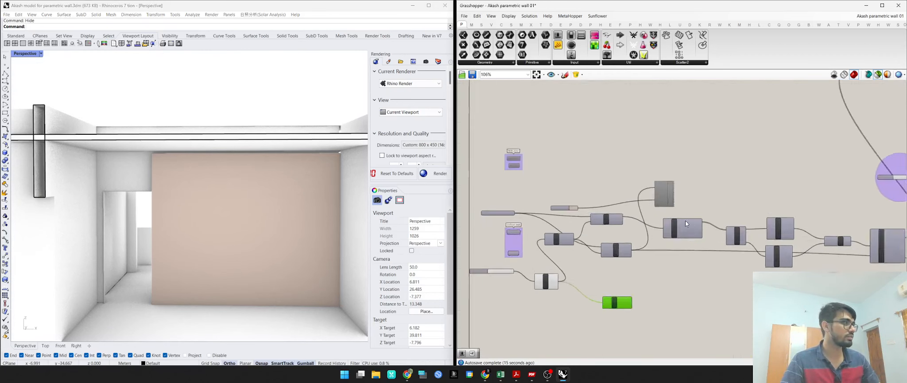
pyautogui.scroll(-3, 728, 280)
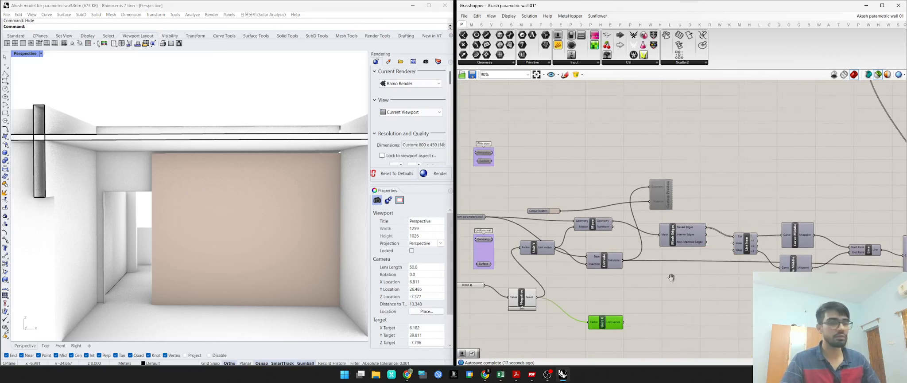
pyautogui.hotkey('ctrl', 'z')
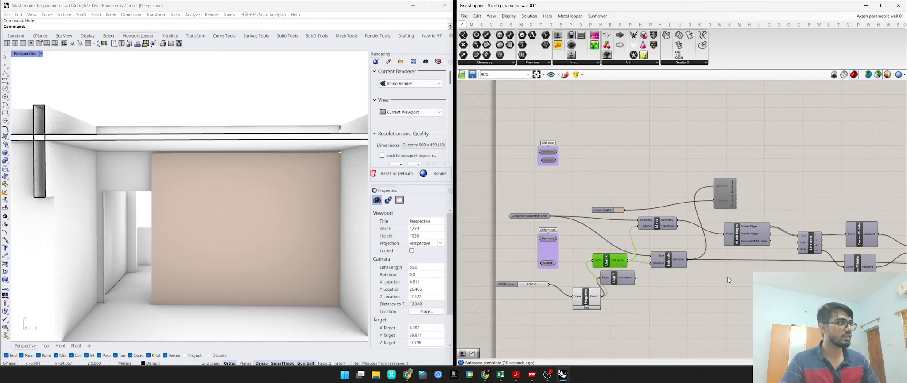
pyautogui.hotkey('ctrl', 'z')
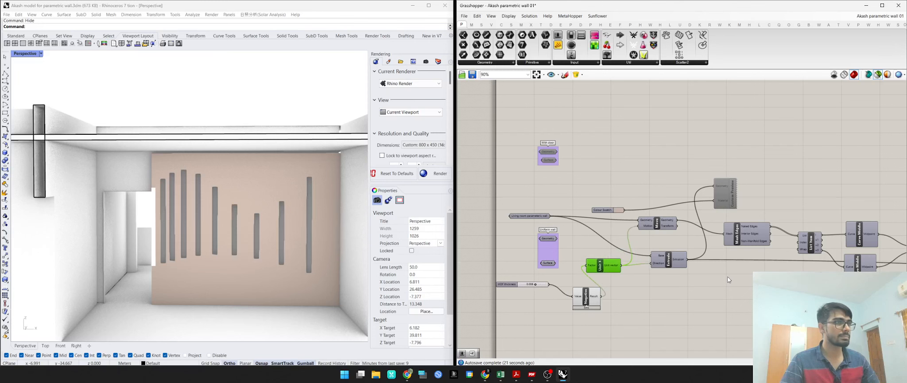
# - Undo the last Move and gumball transforms in the Rhino model
pyautogui.moveTo(296, 221); pyautogui.dragTo(298, 234, button='right')
pyautogui.scroll(-5, 700, 236)
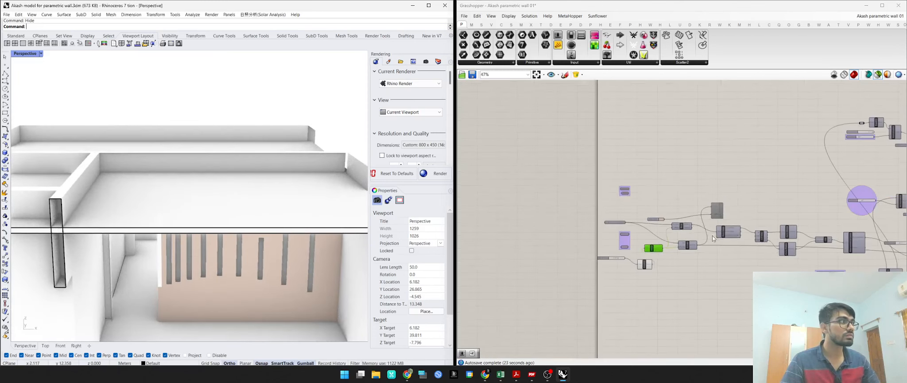
pyautogui.moveTo(700, 236); pyautogui.dragTo(606, 254, button='right')
pyautogui.moveTo(208, 270); pyautogui.dragTo(195, 252, button='right')
pyautogui.hotkey('ctrl', 'z')
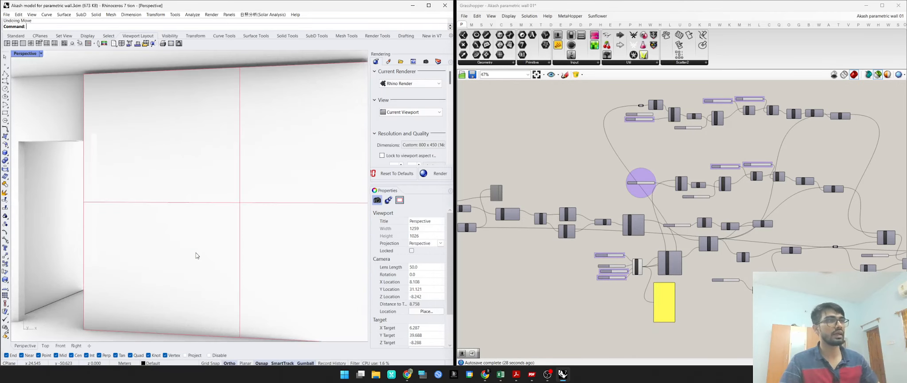
pyautogui.hotkey('ctrl', 'z')
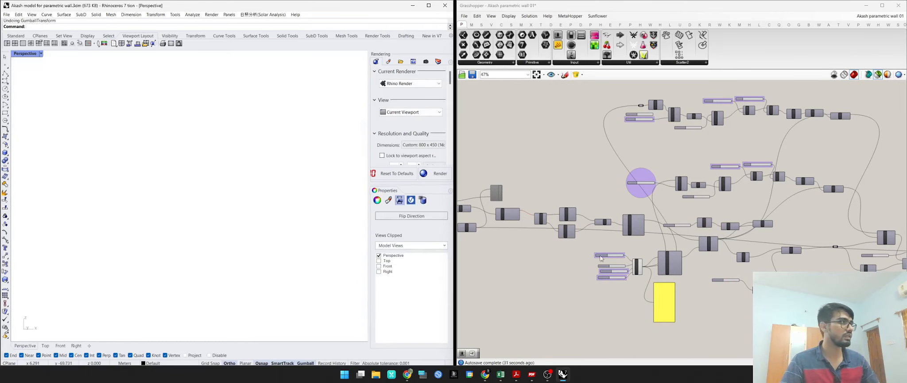
# - Rotate the clipping plane about the vertical axis with an exact gumball angle
pyautogui.moveTo(221, 214); pyautogui.dragTo(229, 186, button='right')
pyautogui.click(231, 154)
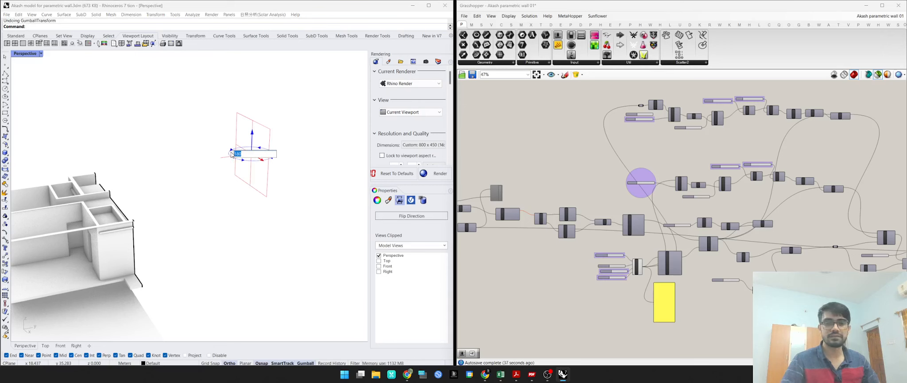
pyautogui.press('Return')
pyautogui.moveTo(225, 226); pyautogui.dragTo(203, 206, button='right')
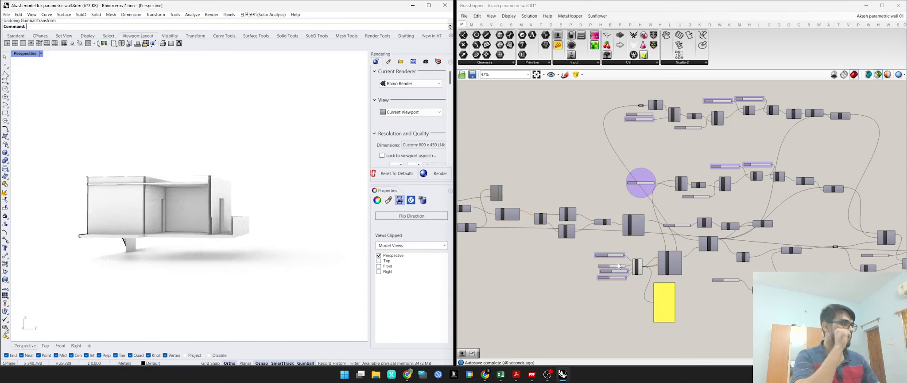
# - Transfer the output wires of the Living room parametric wall parameter to the Uniform wall group's Geometry parameter
pyautogui.scroll(5, 619, 224)
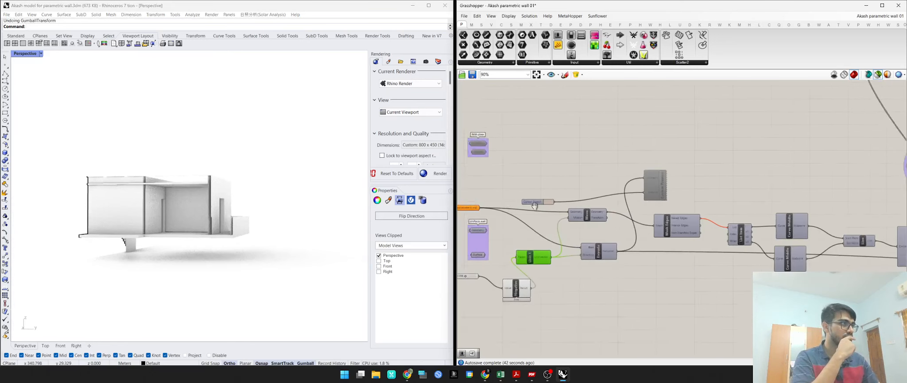
pyautogui.scroll(1, 544, 229)
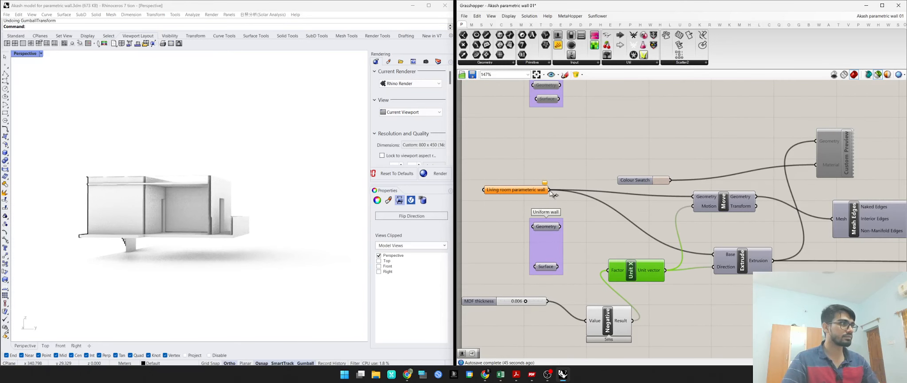
pyautogui.keyDown('ctrl'); pyautogui.keyDown('shift'); pyautogui.moveTo(550, 190); pyautogui.dragTo(561, 229); pyautogui.keyUp('shift'); pyautogui.keyUp('ctrl')
pyautogui.moveTo(200, 207); pyautogui.dragTo(137, 198, button='right')
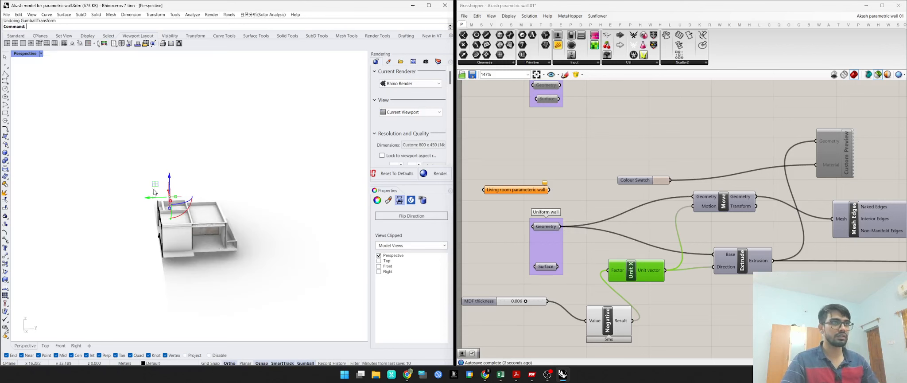
pyautogui.moveTo(306, 134); pyautogui.dragTo(51, 295)
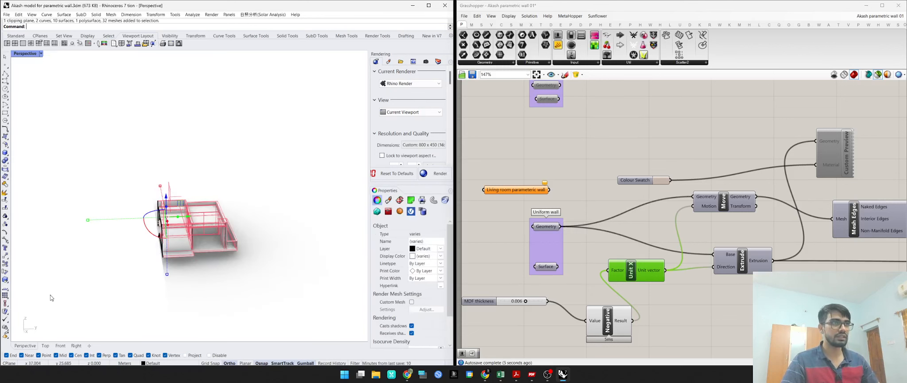
pyautogui.scroll(3, 195, 240)
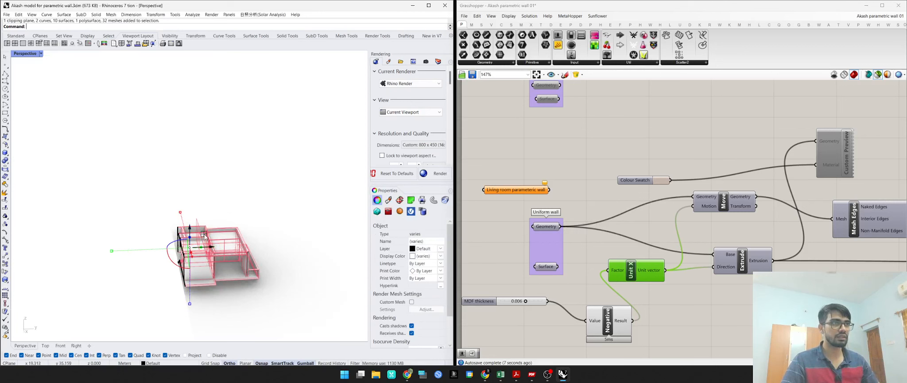
pyautogui.moveTo(201, 237); pyautogui.dragTo(159, 239)
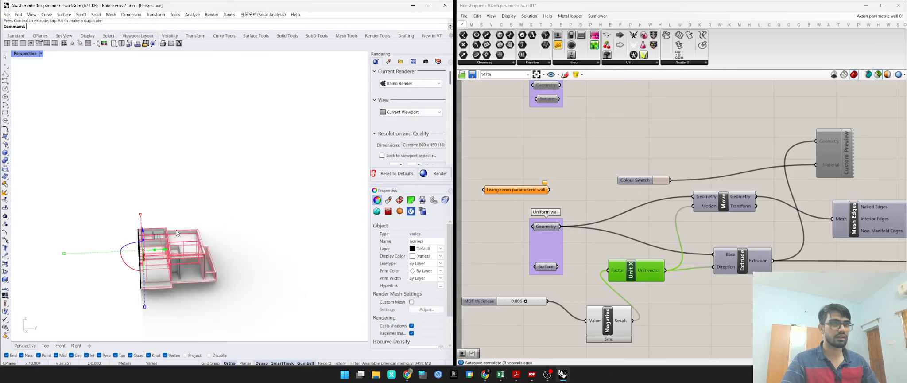
pyautogui.hotkey('ctrl', 'z')
pyautogui.click(290, 151)
# - Move the clipping plane sideways, clear of the house model
pyautogui.click(199, 234)
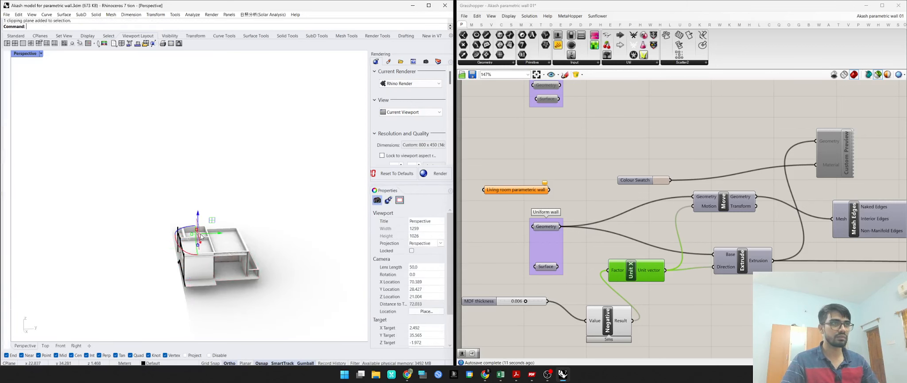
pyautogui.moveTo(162, 219); pyautogui.dragTo(38, 224)
pyautogui.scroll(-6, 204, 226)
# - Select all parts of the house model and rotate them about the vertical axis with an exact gumball angle
pyautogui.moveTo(152, 187); pyautogui.dragTo(276, 303)
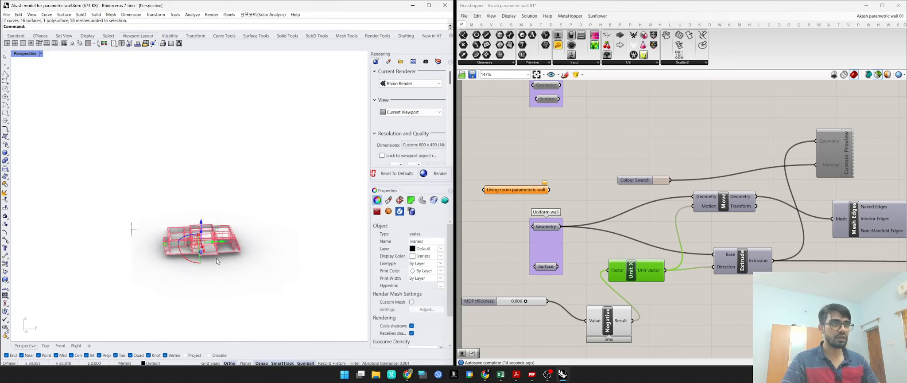
pyautogui.scroll(5, 209, 230)
pyautogui.moveTo(208, 232); pyautogui.dragTo(174, 278, button='right')
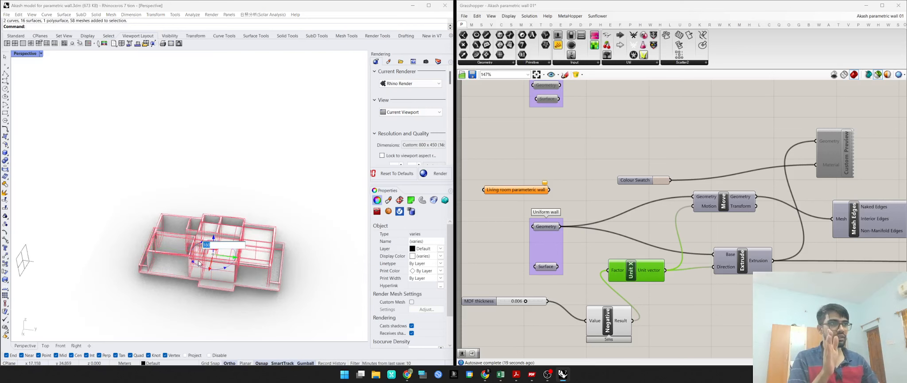
pyautogui.moveTo(201, 246)
pyautogui.mouseDown(button='right')
pyautogui.moveTo(197, 266)
pyautogui.moveTo(207, 243)
pyautogui.mouseUp(button='right')
pyautogui.scroll(-4, 198, 268)
pyautogui.click(174, 254)
# - Turn the clipping plane about the vertical axis to match the rotated house
pyautogui.click(136, 221)
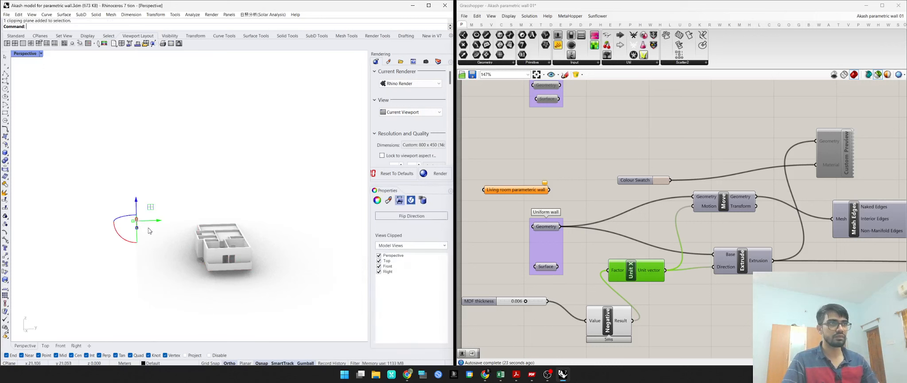
pyautogui.moveTo(133, 213); pyautogui.dragTo(126, 227, button='right')
pyautogui.click(102, 242)
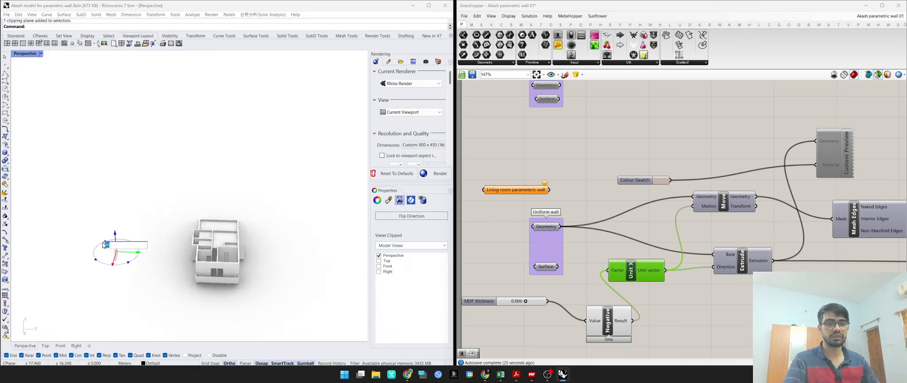
pyautogui.press('Return')
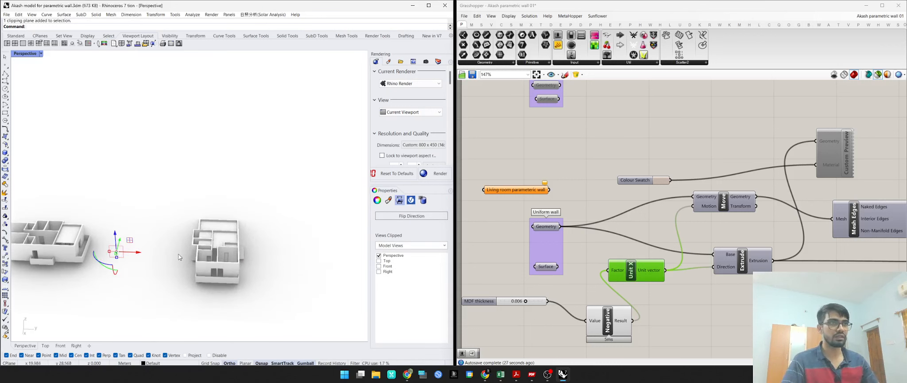
# - Move the clipping plane into the rotated house so that it sections the living room
pyautogui.moveTo(132, 243); pyautogui.dragTo(145, 238)
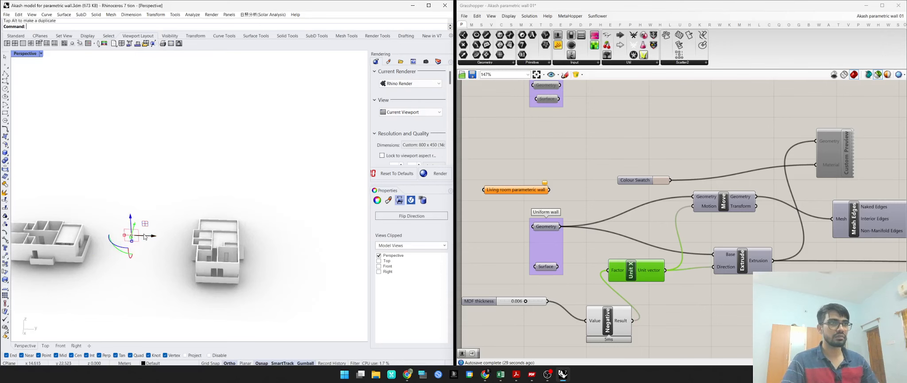
pyautogui.moveTo(212, 260); pyautogui.dragTo(121, 238, button='right')
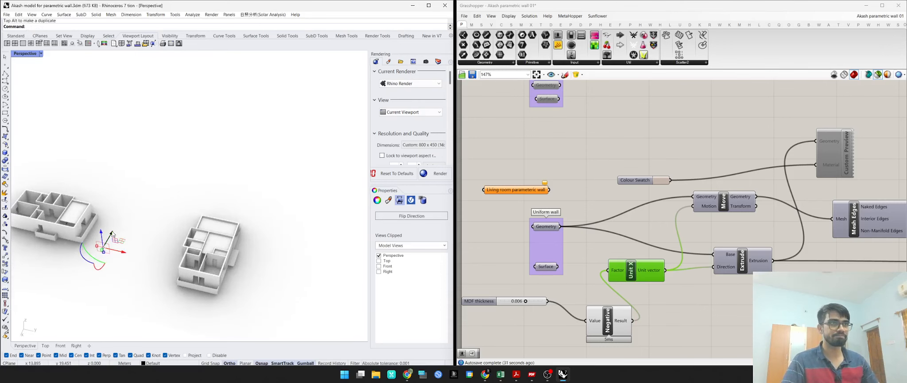
pyautogui.moveTo(112, 234); pyautogui.dragTo(166, 177)
pyautogui.click(280, 261)
# - Begin a Plane surface with the Vertical option, placing its base edge along the foot of the solid living room wall beside the opening
pyautogui.scroll(5, 238, 251)
pyautogui.moveTo(273, 259); pyautogui.dragTo(292, 219, button='right')
pyautogui.scroll(2, 571, 201)
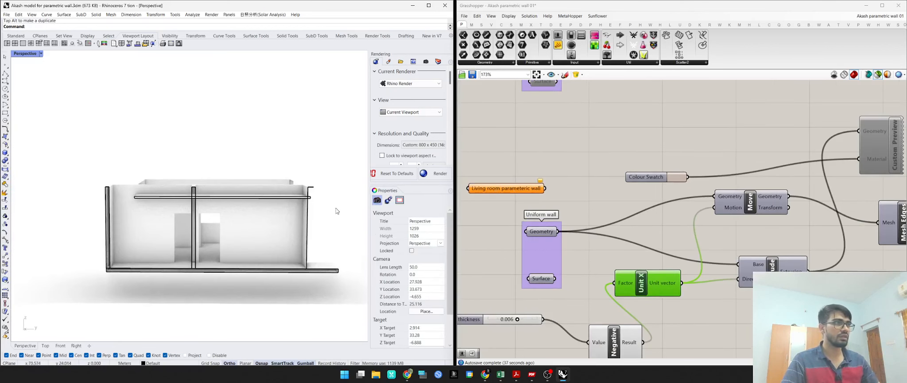
pyautogui.scroll(2, 251, 236)
pyautogui.moveTo(251, 237); pyautogui.dragTo(253, 231, button='right')
pyautogui.write('P')
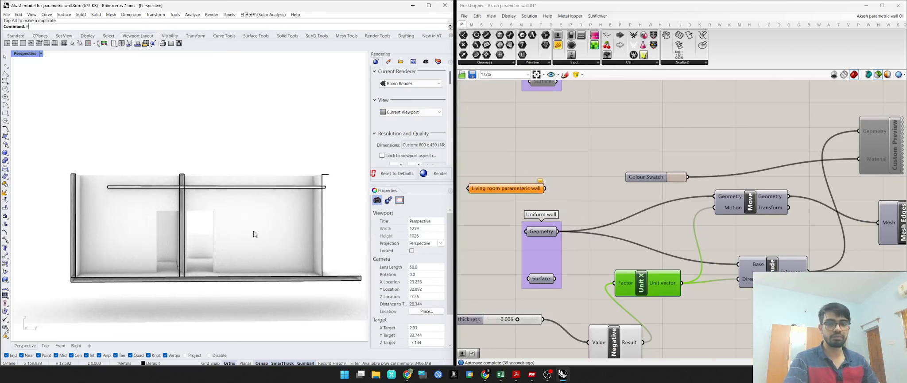
pyautogui.write('l')
pyautogui.press('Return')
pyautogui.write('v')
pyautogui.press('Return')
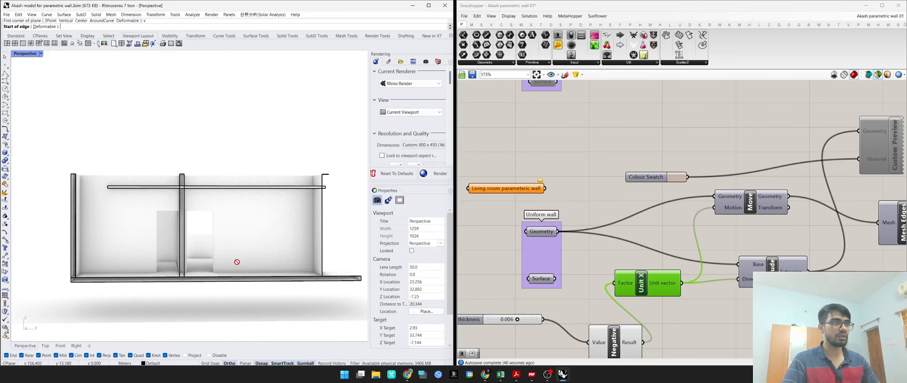
pyautogui.scroll(3, 237, 261)
pyautogui.moveTo(237, 262); pyautogui.dragTo(216, 280, button='right')
pyautogui.click(190, 267)
pyautogui.moveTo(296, 279); pyautogui.dragTo(318, 287, button='right')
pyautogui.click(320, 244)
# - Finish the vertical plane by picking its height at the ceiling slab above the wall
pyautogui.moveTo(303, 249); pyautogui.dragTo(311, 185, button='right')
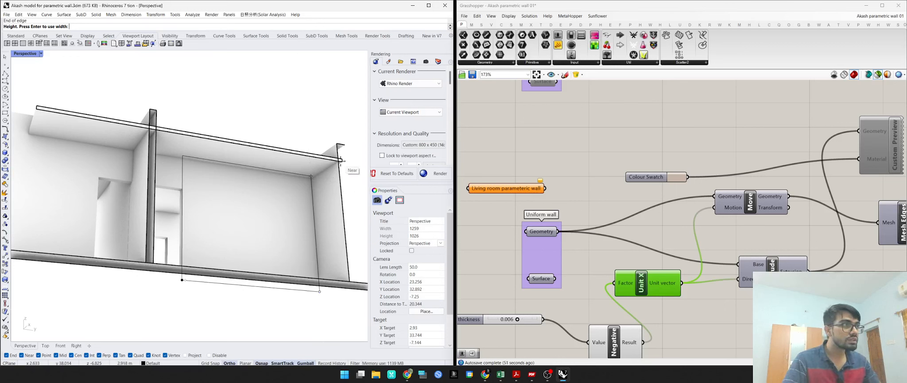
pyautogui.moveTo(339, 160); pyautogui.dragTo(300, 178, button='right')
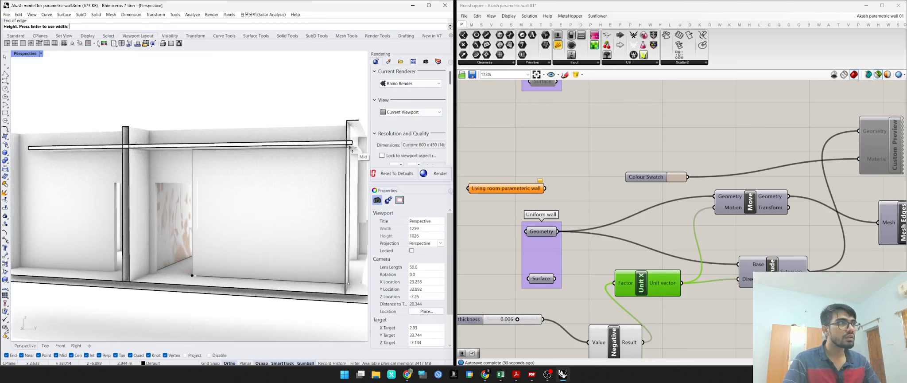
pyautogui.moveTo(353, 148); pyautogui.dragTo(20, 155, button='right')
pyautogui.click(353, 148)
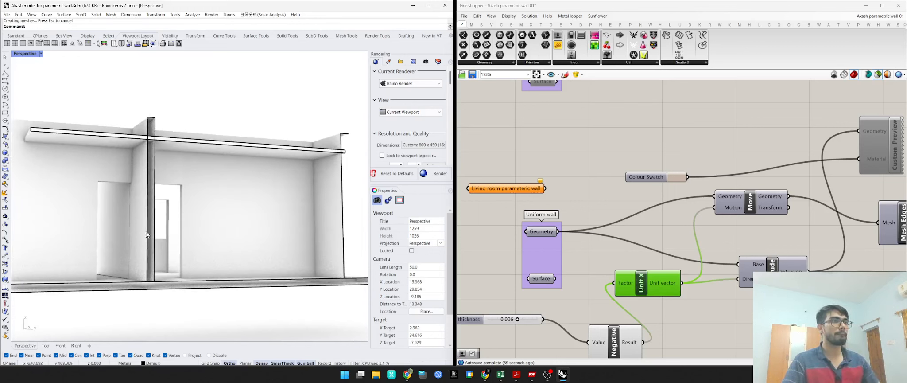
# - Assign the new wall surface to the Living room parametric wall parameter and transfer the Uniform wall Geometry's output wires to it
pyautogui.moveTo(147, 234); pyautogui.dragTo(248, 230, button='right')
pyautogui.click(317, 206)
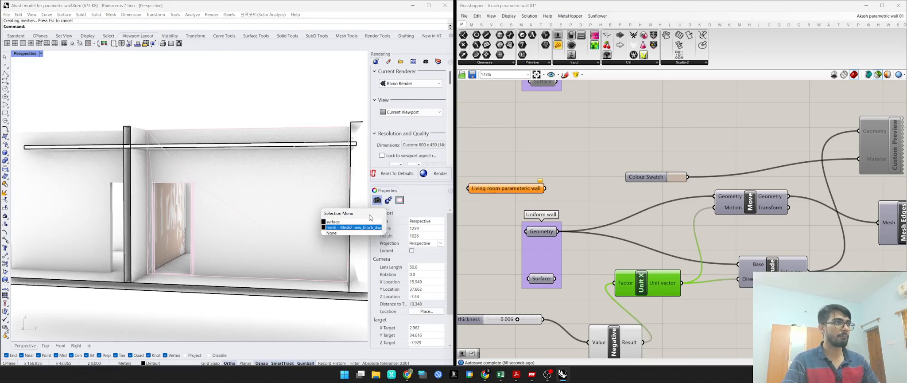
pyautogui.click(332, 221)
pyautogui.rightClick(511, 188)
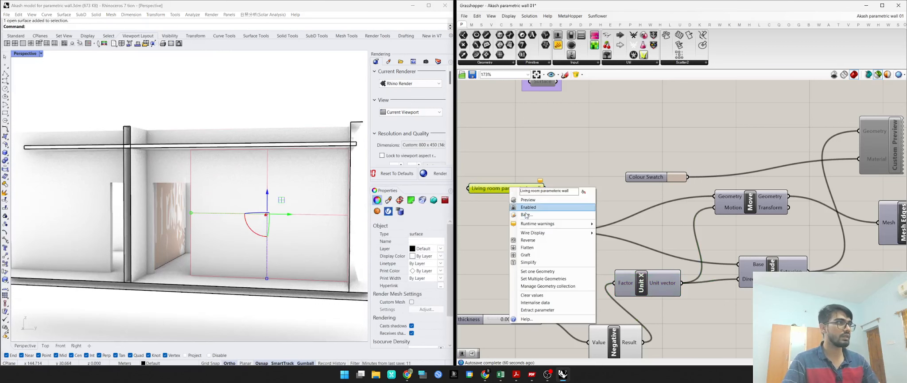
pyautogui.click(537, 271)
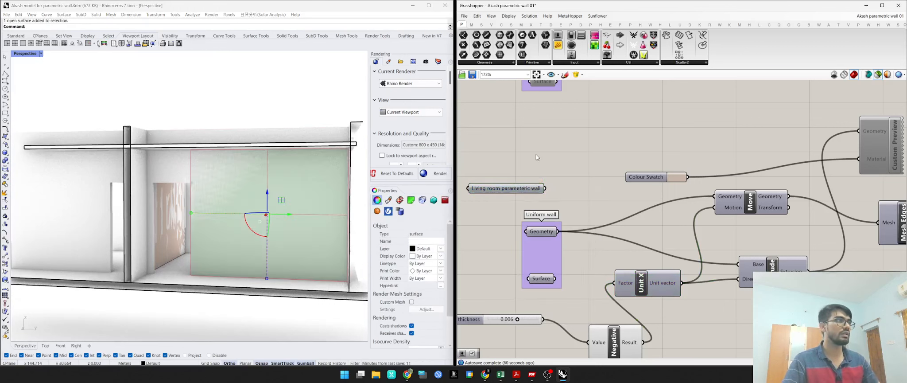
pyautogui.keyDown('ctrl'); pyautogui.keyDown('shift'); pyautogui.moveTo(559, 231); pyautogui.dragTo(546, 188); pyautogui.keyUp('shift'); pyautogui.keyUp('ctrl')
# - Select the new input surface from the objects overlapping on the living room wall and hide it
pyautogui.click(249, 220)
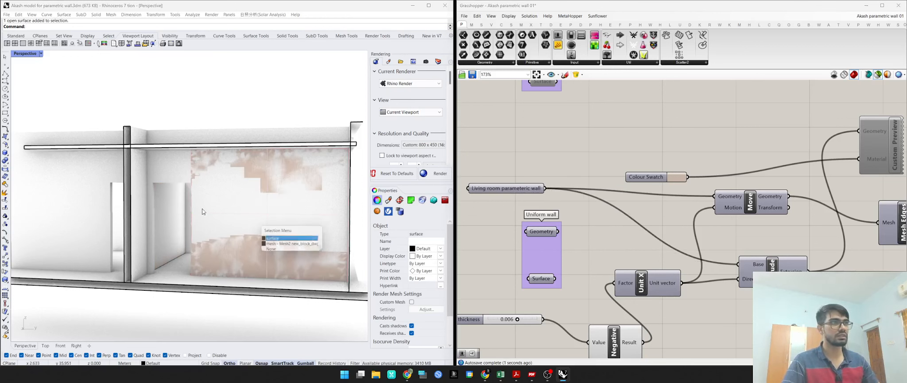
pyautogui.click(207, 162)
pyautogui.click(241, 192)
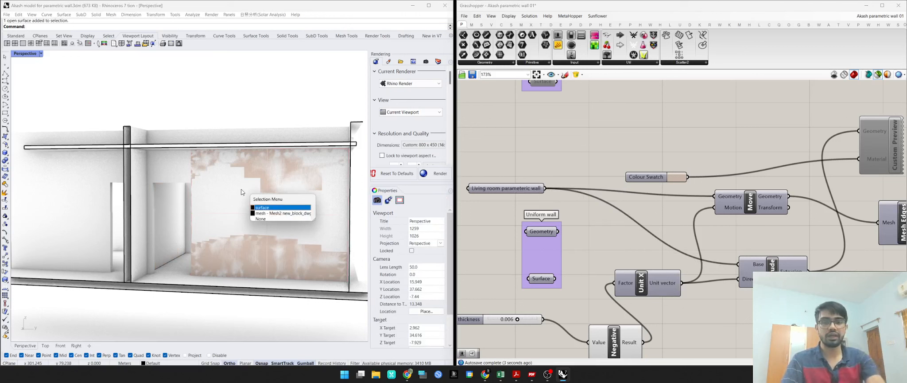
pyautogui.press('Return')
pyautogui.hotkey('ctrl', 'h')
pyautogui.click(228, 198)
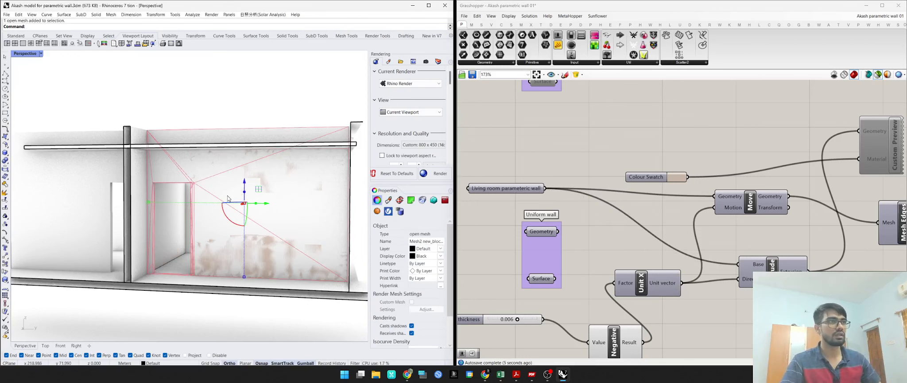
# - Hide the selected open mesh covering the living room wall and view the generated pattern
pyautogui.hotkey('ctrl', 'h')
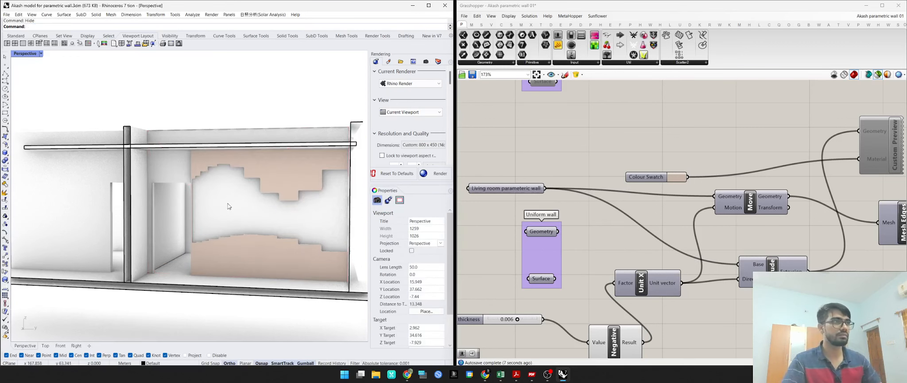
pyautogui.moveTo(228, 206); pyautogui.dragTo(262, 214, button='right')
pyautogui.moveTo(347, 178); pyautogui.dragTo(215, 208, button='right')
pyautogui.scroll(-2, 296, 166)
pyautogui.scroll(8, 228, 180)
pyautogui.scroll(-4, 183, 157)
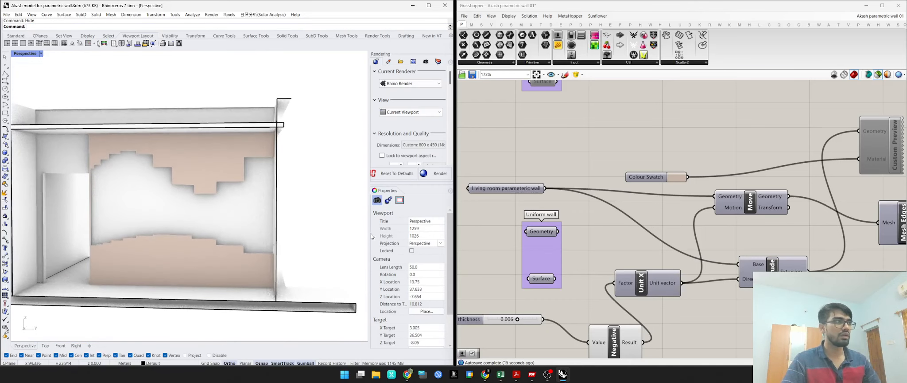
pyautogui.scroll(-2, 573, 252)
# - Examine the Move component's surface and the MDF thickness input against the edge of the patterned wall
pyautogui.moveTo(672, 246); pyautogui.dragTo(653, 234, button='right')
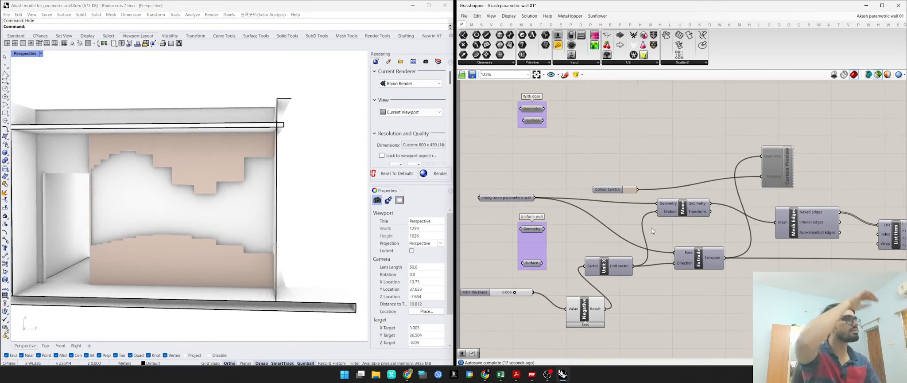
pyautogui.click(680, 210)
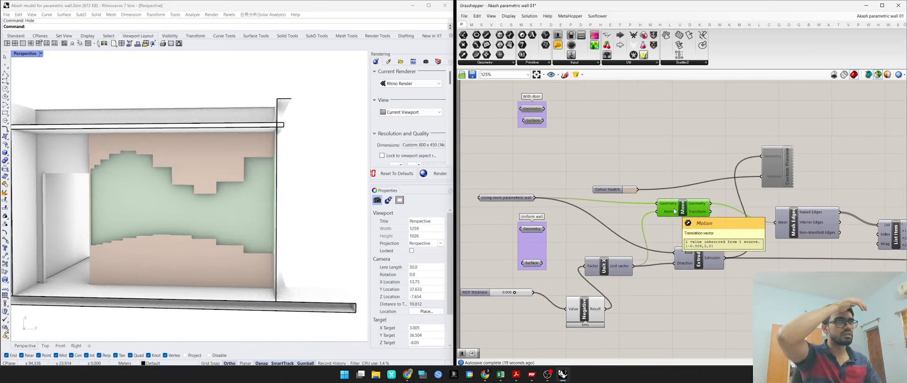
pyautogui.moveTo(209, 201); pyautogui.dragTo(235, 214, button='right')
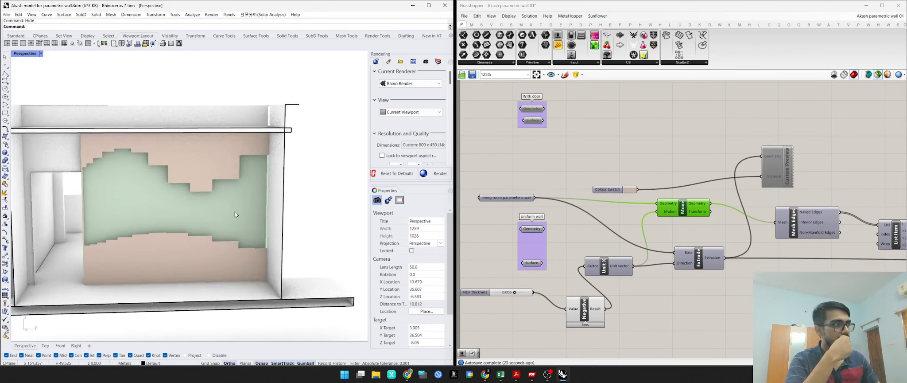
pyautogui.moveTo(653, 291); pyautogui.dragTo(668, 265, button='right')
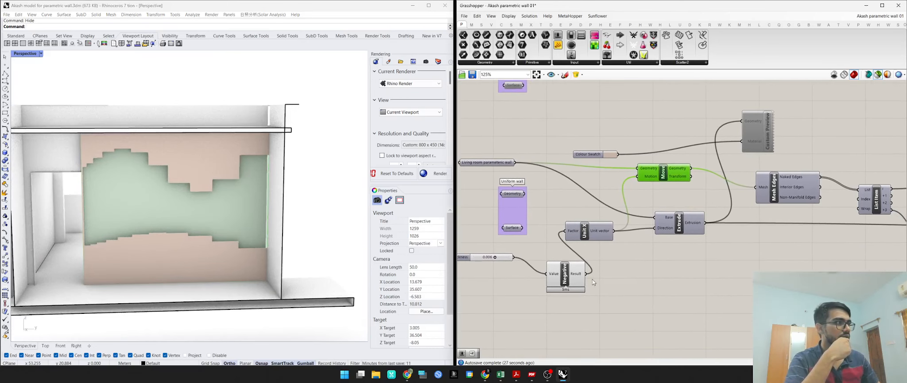
pyautogui.click(464, 260)
pyautogui.moveTo(207, 221); pyautogui.dragTo(228, 225, button='right')
pyautogui.scroll(6, 86, 270)
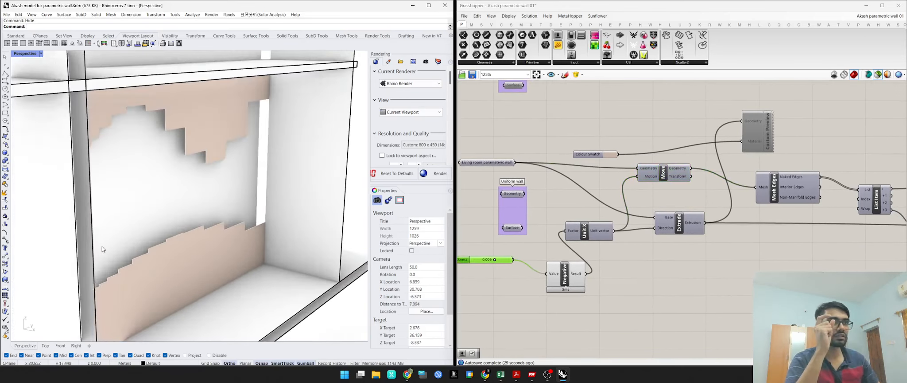
pyautogui.moveTo(84, 275); pyautogui.dragTo(87, 275, button='right')
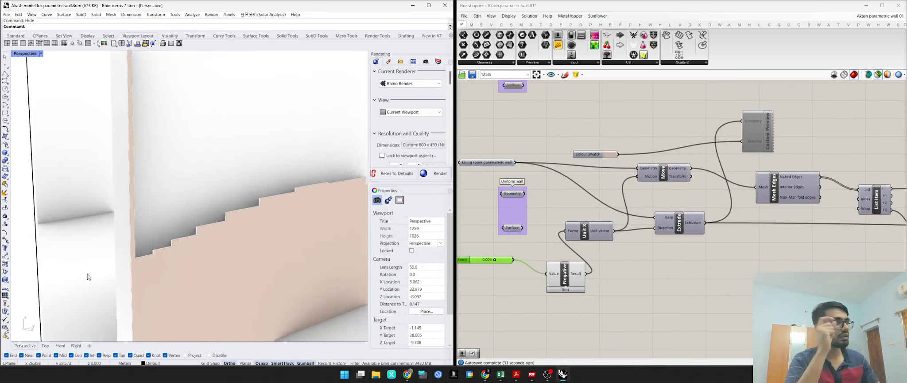
pyautogui.scroll(-4, 725, 261)
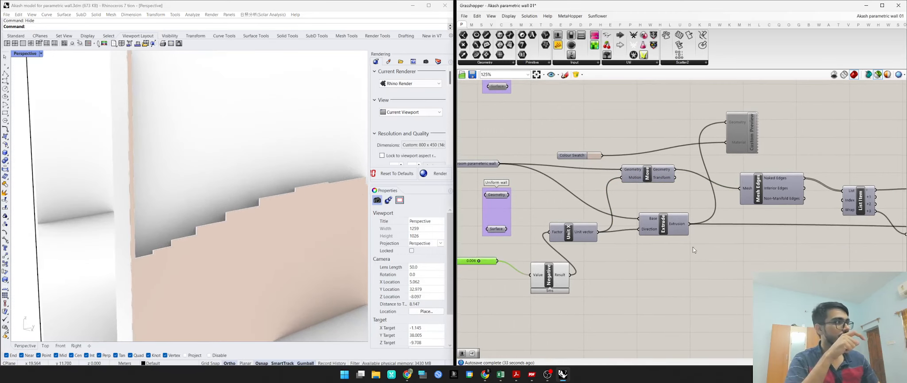
pyautogui.scroll(-4, 278, 191)
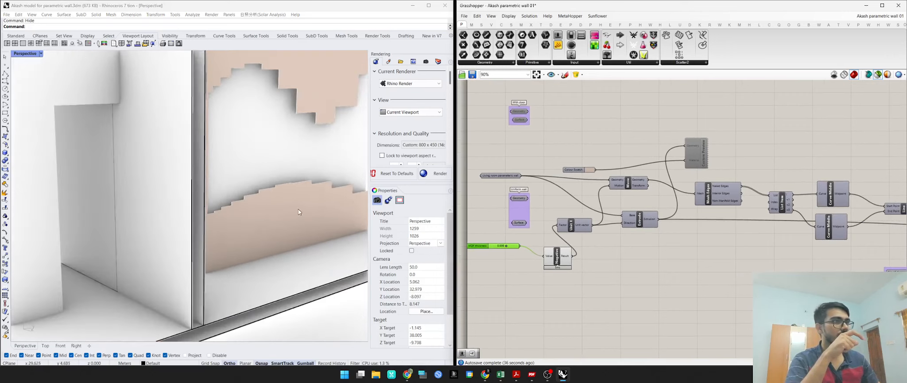
# - Wire the MDF thickness slider directly to the Unit X factor, replacing the Negative result
pyautogui.moveTo(299, 208); pyautogui.dragTo(292, 211, button='right')
pyautogui.scroll(5, 637, 238)
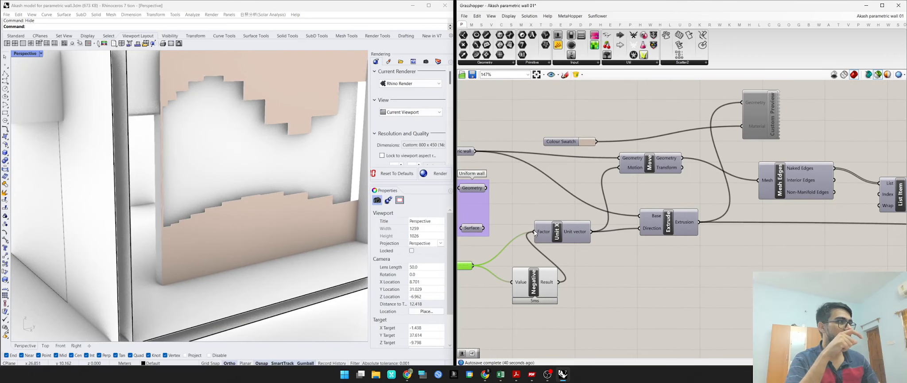
pyautogui.moveTo(643, 182); pyautogui.dragTo(595, 195, button='right')
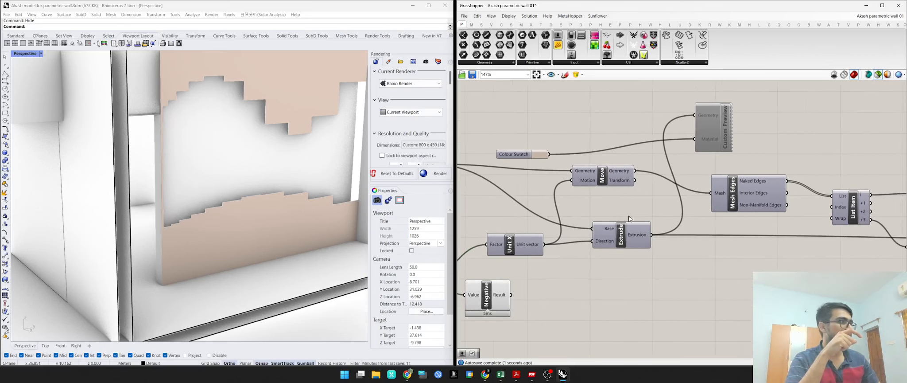
# - Examine the List Item, Curve Middle, Line and Reparameterize Curve components against their preview on the wall
pyautogui.moveTo(764, 241); pyautogui.dragTo(665, 240, button='right')
pyautogui.moveTo(756, 208); pyautogui.dragTo(624, 195, button='right')
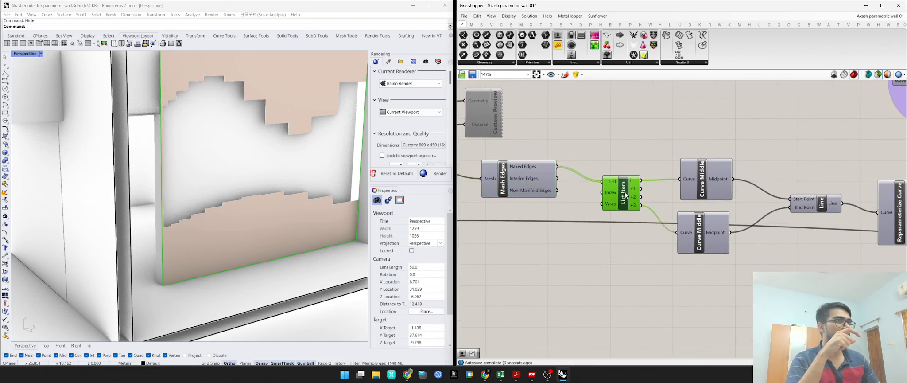
pyautogui.click(719, 183)
pyautogui.moveTo(757, 240); pyautogui.dragTo(708, 236, button='right')
pyautogui.click(709, 188)
pyautogui.click(728, 189)
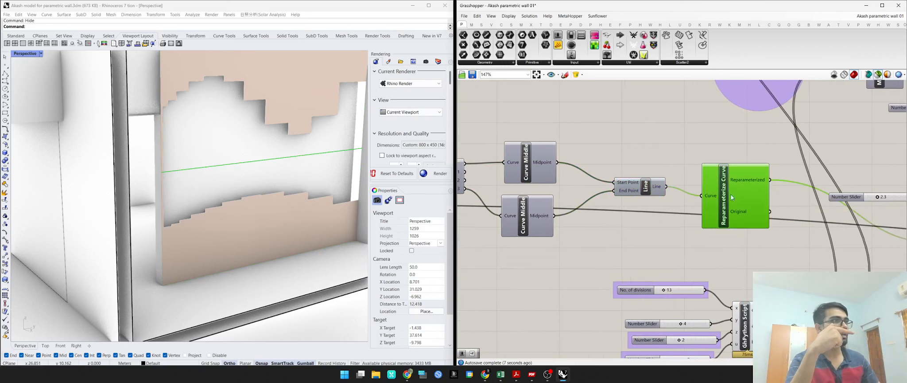
pyautogui.moveTo(792, 268); pyautogui.dragTo(610, 240, button='right')
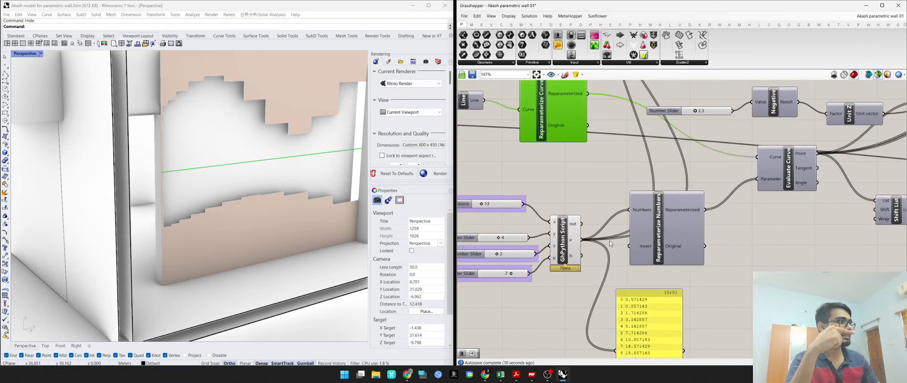
# - Set the No. of divisions slider feeding the GhPython Script to 12
pyautogui.click(564, 243)
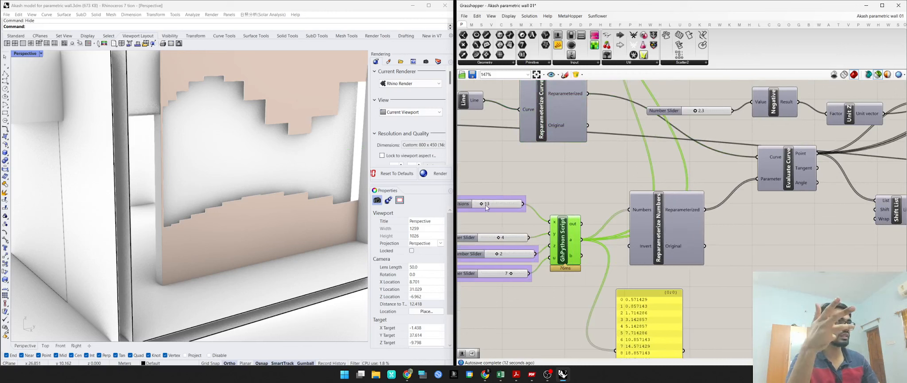
pyautogui.moveTo(480, 205); pyautogui.dragTo(481, 207)
pyautogui.moveTo(500, 239); pyautogui.dragTo(496, 239)
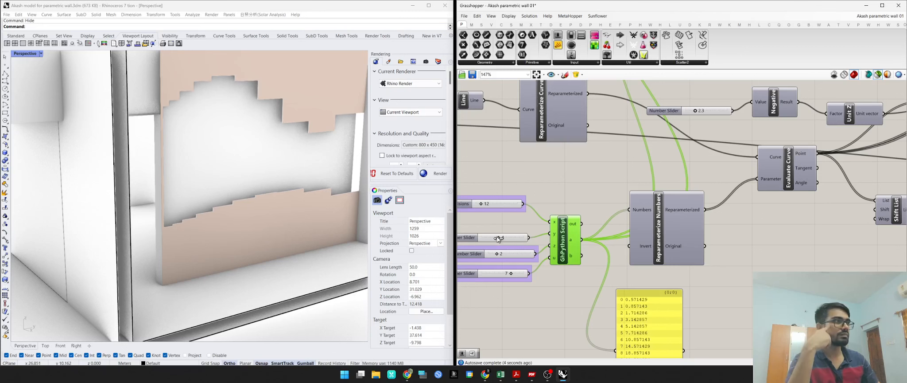
# - Examine the Reparameterize Numbers component and the points that Evaluate Curve places along the wall's middle line
pyautogui.moveTo(639, 243); pyautogui.dragTo(592, 241, button='right')
pyautogui.moveTo(726, 237); pyautogui.dragTo(701, 249, button='right')
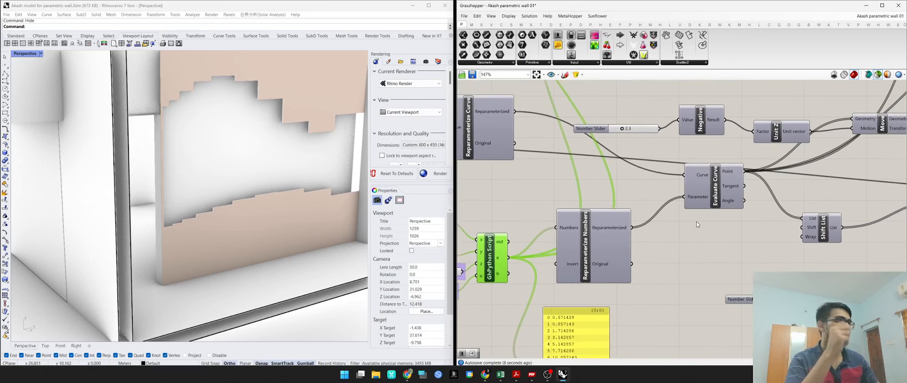
pyautogui.moveTo(614, 243); pyautogui.dragTo(630, 249, button='right')
pyautogui.click(630, 249)
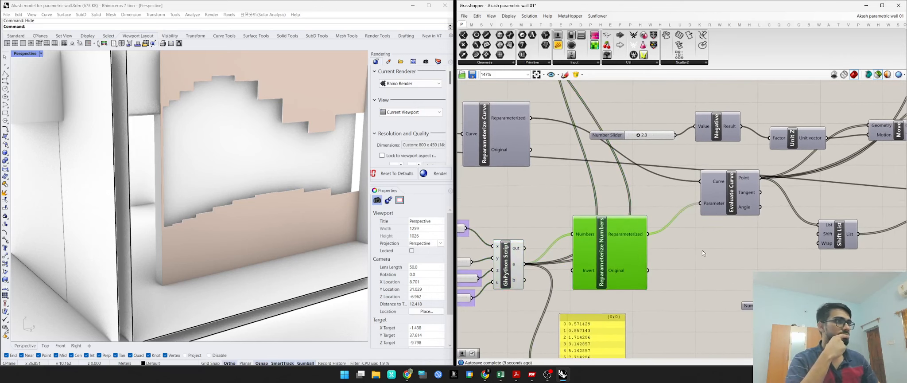
pyautogui.moveTo(780, 233); pyautogui.dragTo(728, 247, button='right')
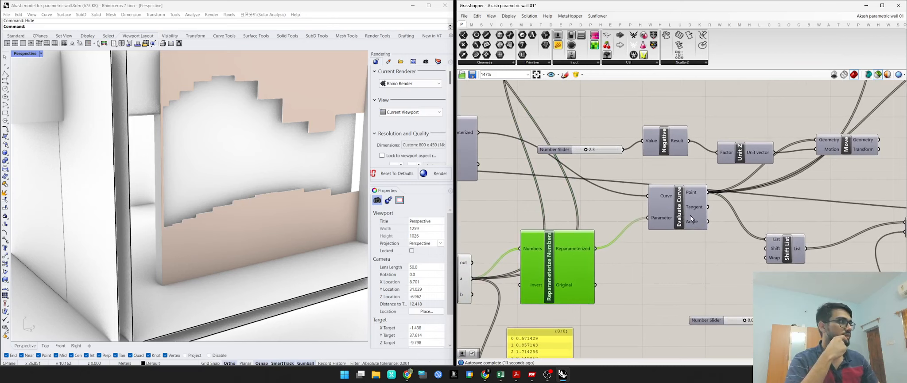
pyautogui.moveTo(683, 215); pyautogui.dragTo(636, 222, button='right')
pyautogui.click(635, 221)
pyautogui.moveTo(769, 236); pyautogui.dragTo(688, 218, button='right')
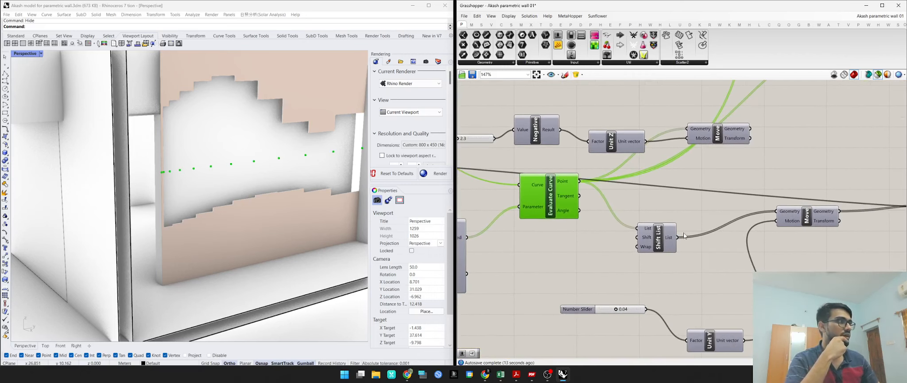
# - Examine the Shift List, Unit Z and Move components to check which direction the division points are moved
pyautogui.click(663, 241)
pyautogui.moveTo(742, 239); pyautogui.dragTo(665, 241, button='right')
pyautogui.click(536, 140)
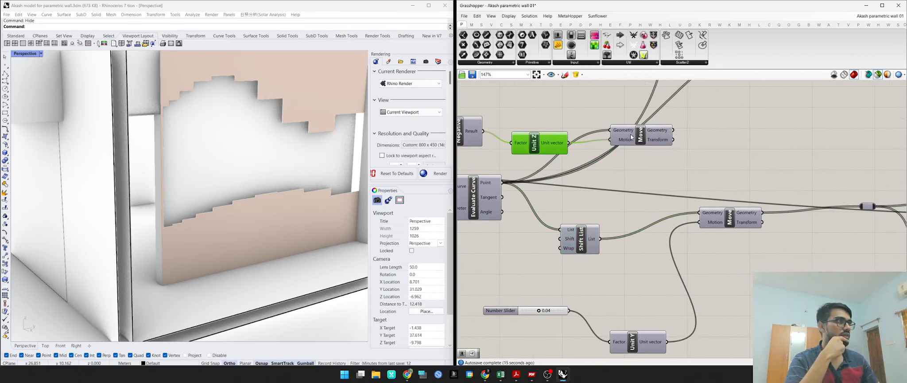
pyautogui.moveTo(723, 200); pyautogui.dragTo(611, 167, button='right')
pyautogui.click(620, 186)
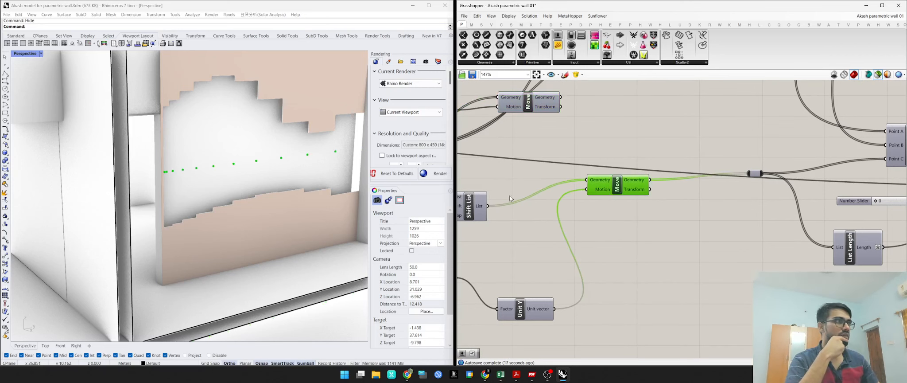
pyautogui.click(470, 207)
pyautogui.click(617, 190)
# - Add a Negative component and place it above Unit Y, near the 0.04 number slider
pyautogui.moveTo(631, 202); pyautogui.dragTo(753, 142, button='right')
pyautogui.click(595, 201)
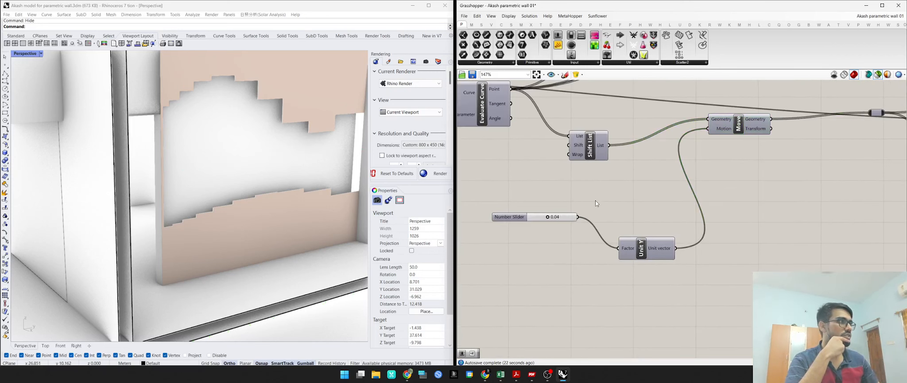
pyautogui.doubleClick(601, 209)
pyautogui.write('negtat')
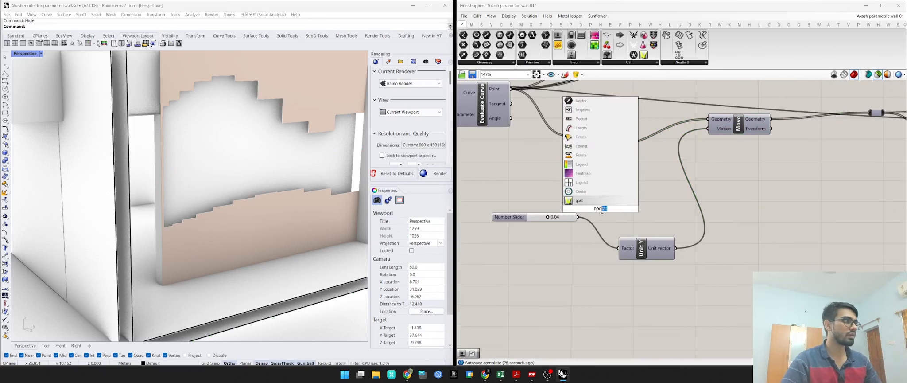
pyautogui.press('Return')
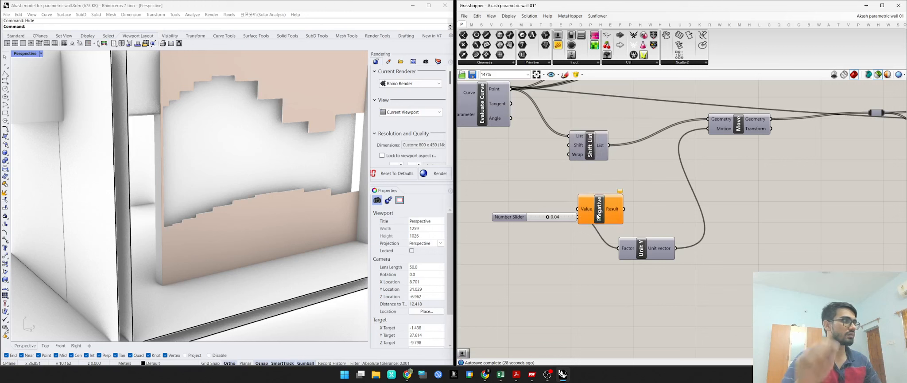
pyautogui.moveTo(598, 216); pyautogui.dragTo(636, 200)
# - Route the 0.04 number slider through the Negative component into the Unit Y factor, replacing the direct wire
pyautogui.moveTo(548, 217); pyautogui.dragTo(539, 220)
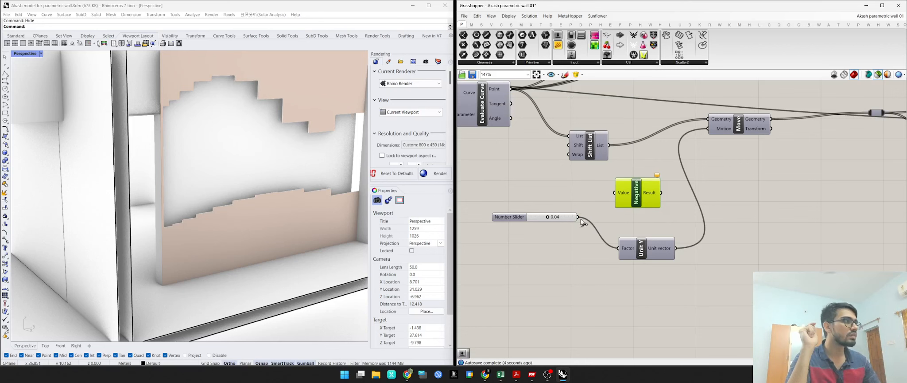
pyautogui.moveTo(625, 228); pyautogui.dragTo(619, 247)
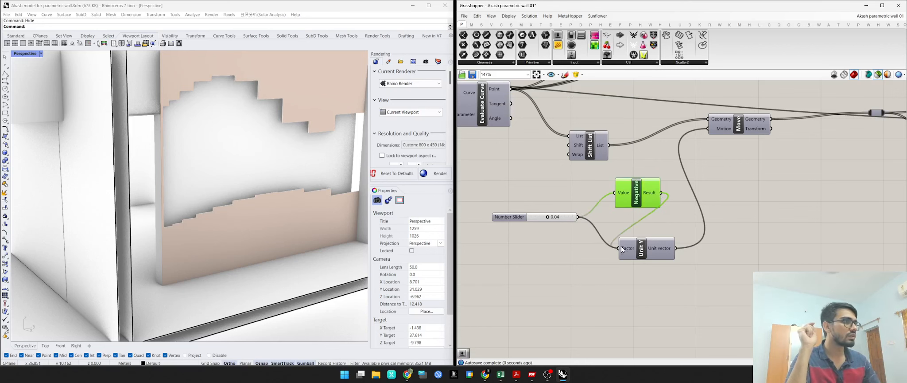
pyautogui.moveTo(254, 182); pyautogui.dragTo(210, 194, button='right')
pyautogui.scroll(-4, 196, 168)
pyautogui.scroll(4, 195, 169)
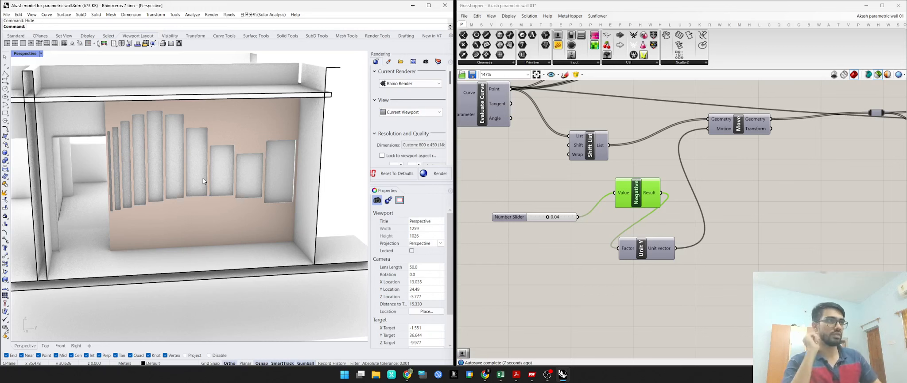
# - Rearrange the Unit Y and Negative components so Negative sits in line between the number slider and Unit Y
pyautogui.scroll(-3, 599, 267)
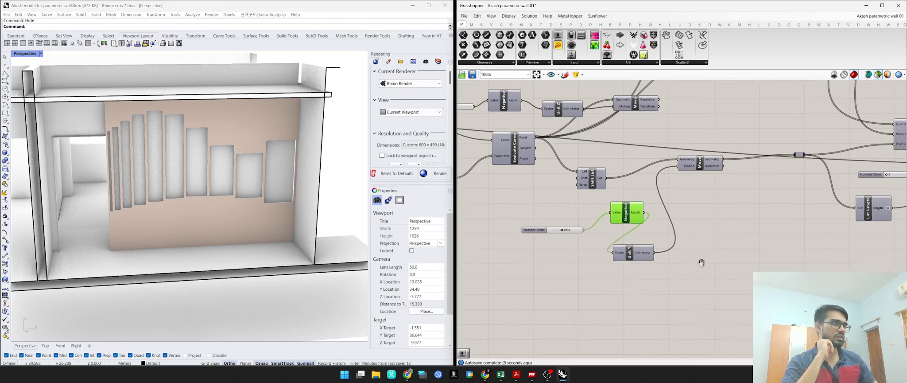
pyautogui.scroll(3, 629, 248)
pyautogui.click(652, 238)
pyautogui.moveTo(592, 199); pyautogui.dragTo(583, 215)
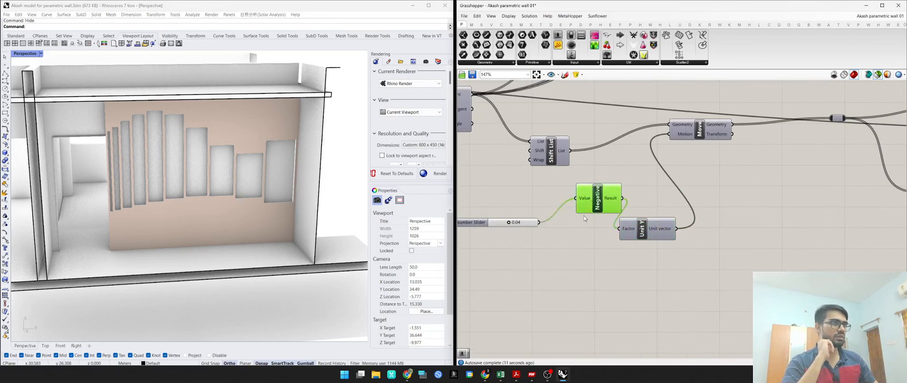
pyautogui.moveTo(133, 173); pyautogui.dragTo(134, 176, button='right')
pyautogui.scroll(2, 99, 152)
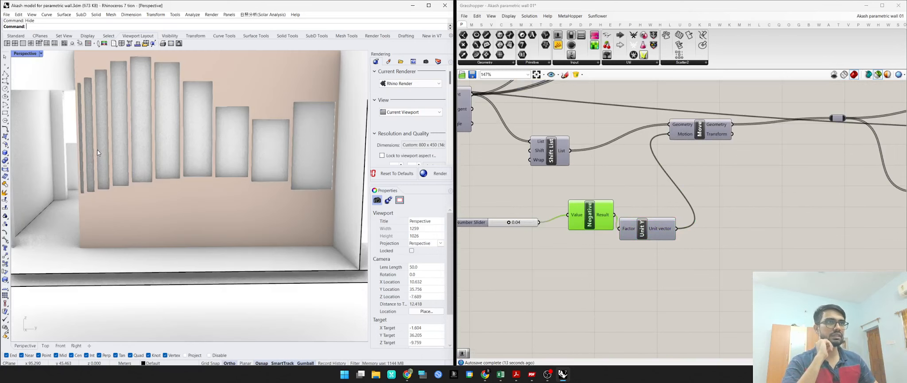
# - Examine how the Move output feeds Rectangle 3Pt and List Length through the relay, and inspect the patterned wall in the model
pyautogui.moveTo(673, 206); pyautogui.dragTo(585, 253, button='right')
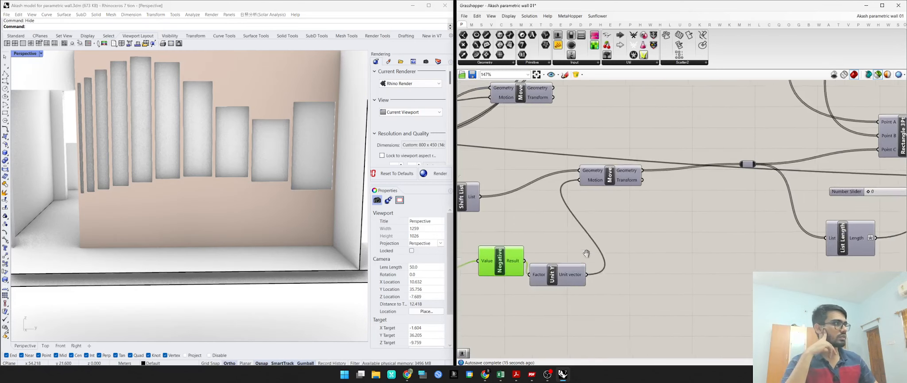
pyautogui.moveTo(780, 205); pyautogui.dragTo(686, 227, button='right')
pyautogui.click(651, 183)
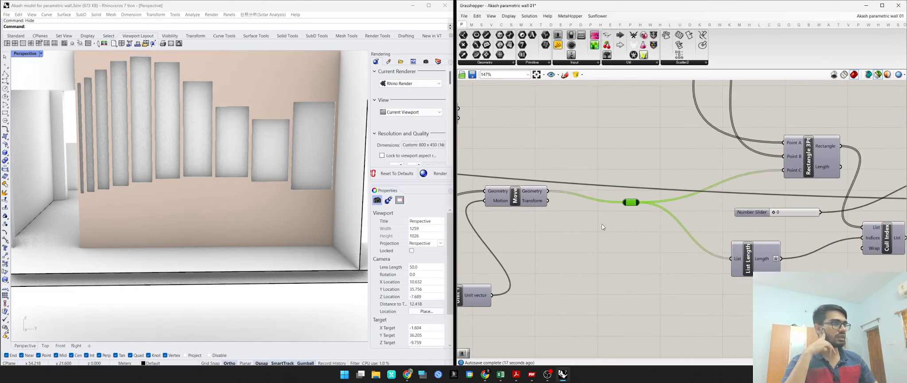
pyautogui.scroll(-2, 595, 226)
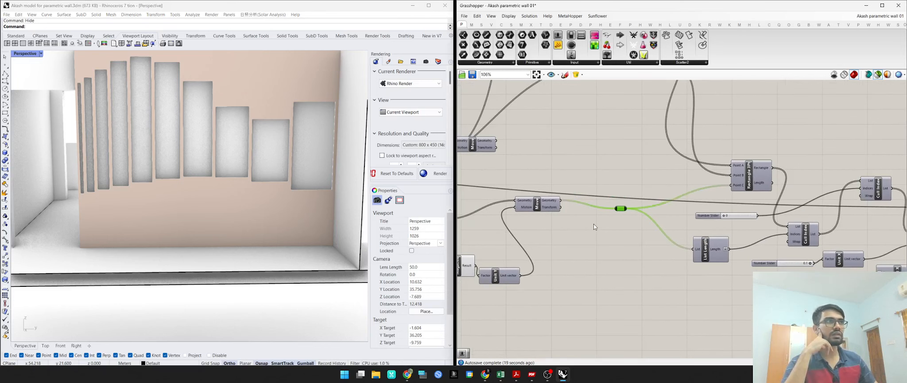
pyautogui.moveTo(580, 255); pyautogui.dragTo(619, 255, button='right')
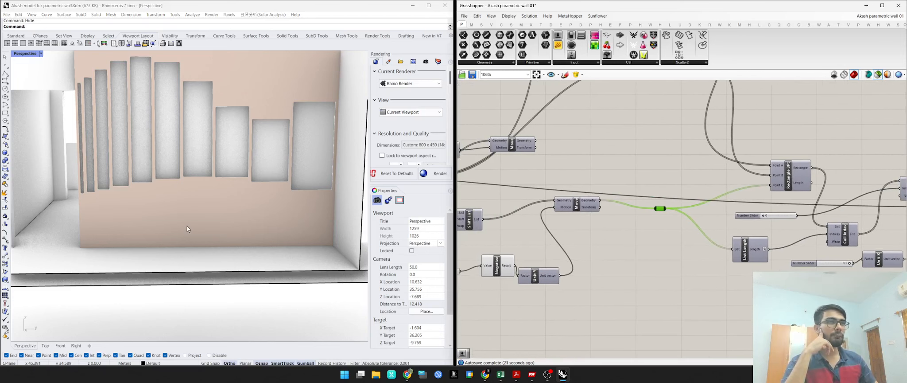
pyautogui.scroll(-2, 187, 226)
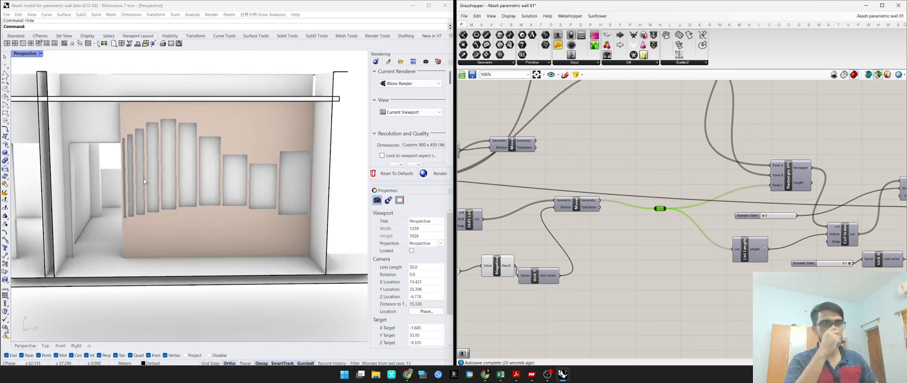
pyautogui.scroll(-4, 216, 189)
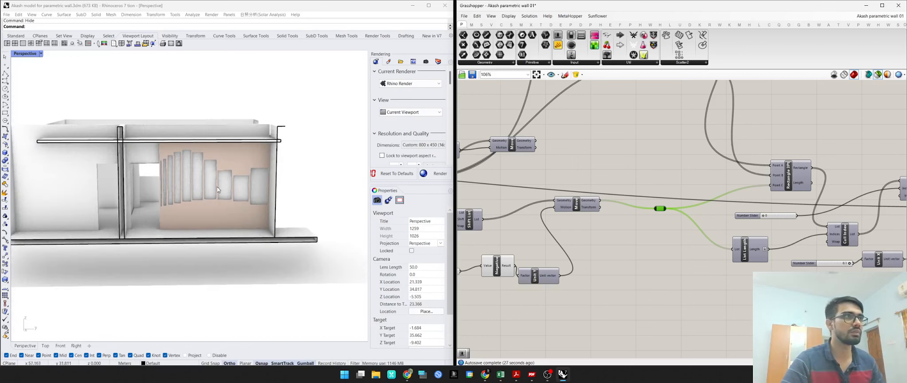
# - Show the hidden objects and scale the living room wall surface narrower across its width
pyautogui.write('Show')
pyautogui.press('Return')
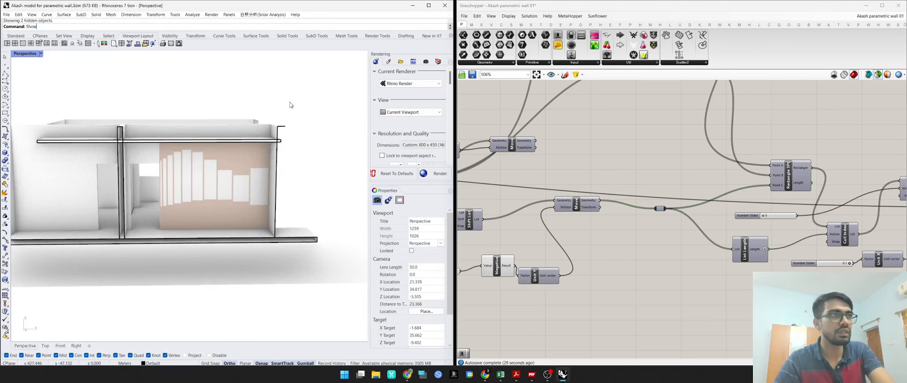
pyautogui.scroll(4, 187, 205)
pyautogui.click(186, 175)
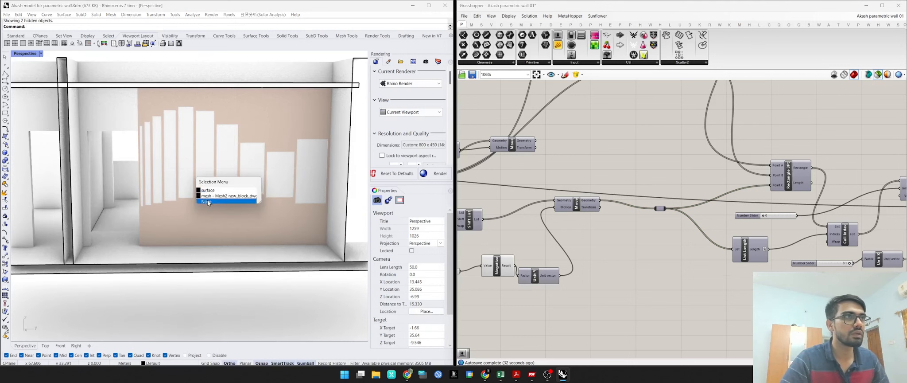
pyautogui.click(206, 195)
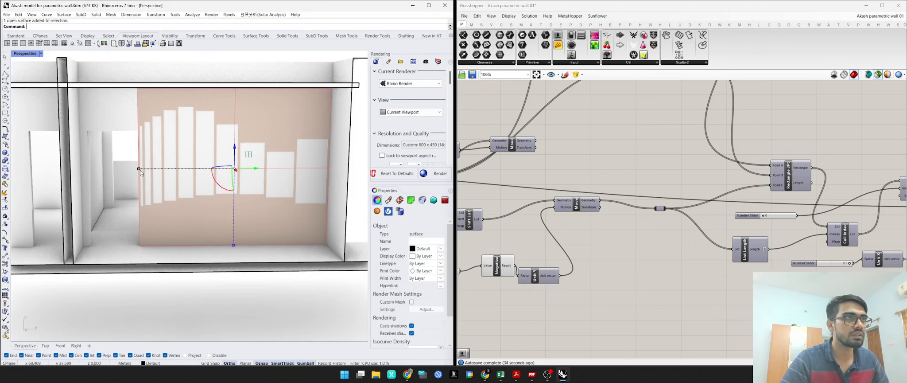
pyautogui.moveTo(140, 169); pyautogui.dragTo(155, 170)
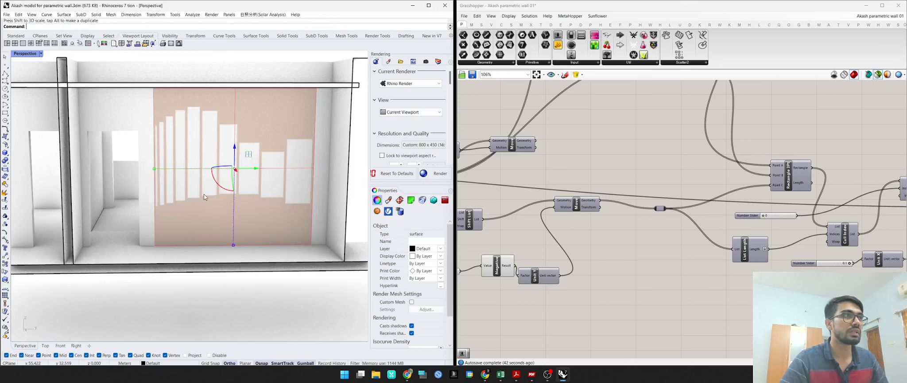
pyautogui.press('Escape')
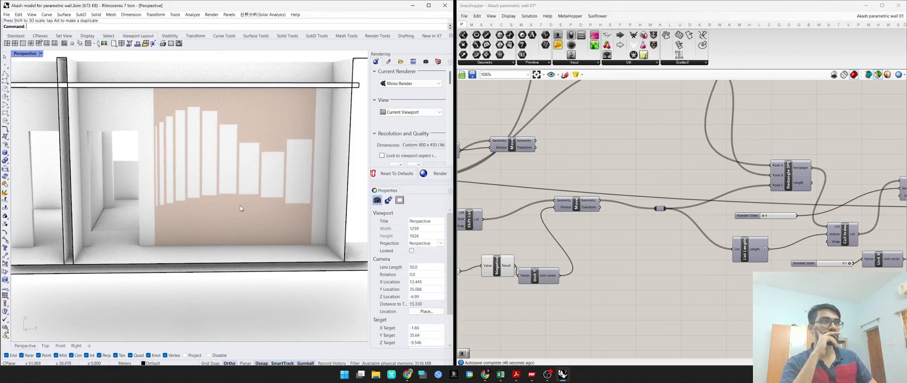
# - Reposition the final Custom Preview and its Colour Swatch beside each other at the end of the definition, and open the swatch's colour picker
pyautogui.moveTo(151, 192); pyautogui.dragTo(141, 191, button='right')
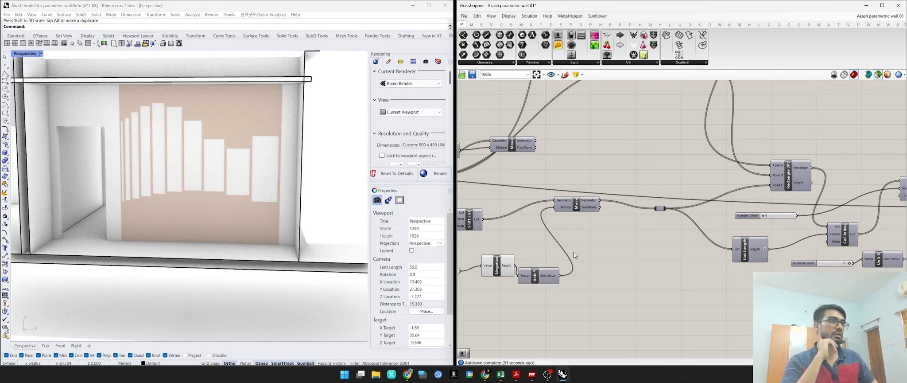
pyautogui.scroll(-3, 579, 181)
pyautogui.moveTo(741, 203); pyautogui.dragTo(643, 228, button='right')
pyautogui.scroll(3, 811, 235)
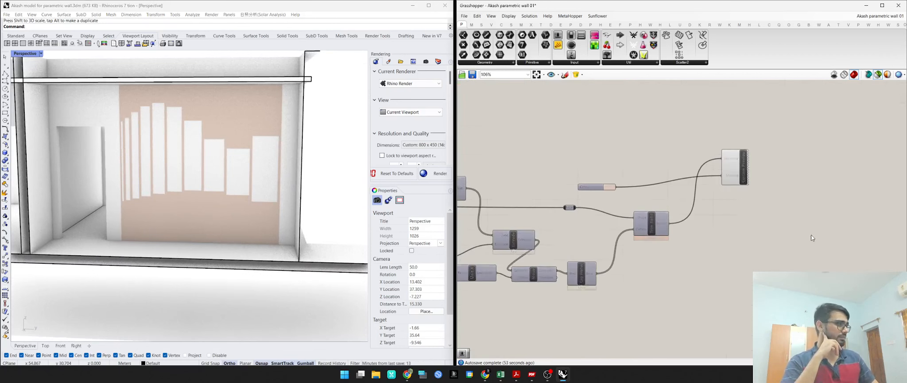
pyautogui.moveTo(730, 169); pyautogui.dragTo(734, 178)
pyautogui.moveTo(597, 188); pyautogui.dragTo(670, 183)
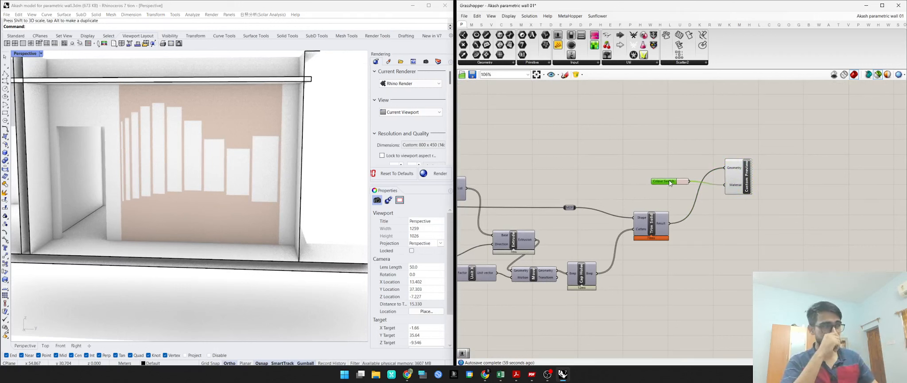
pyautogui.click(684, 182)
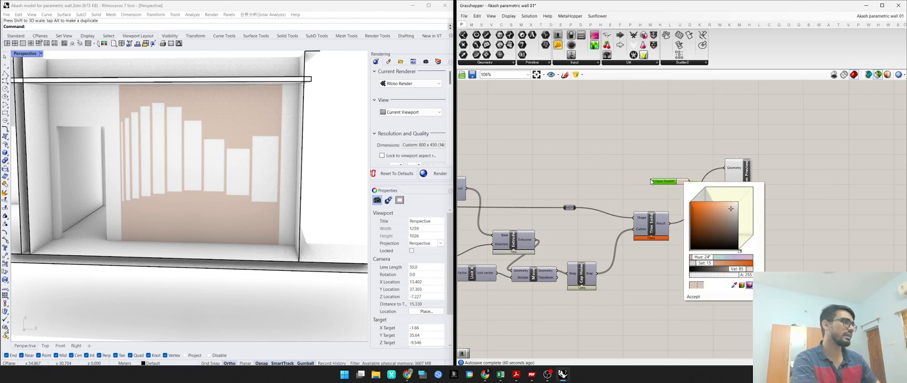
# - Copy the final Custom Preview with its Colour Swatch to the start of the definition, above the With door group
pyautogui.scroll(-3, 587, 204)
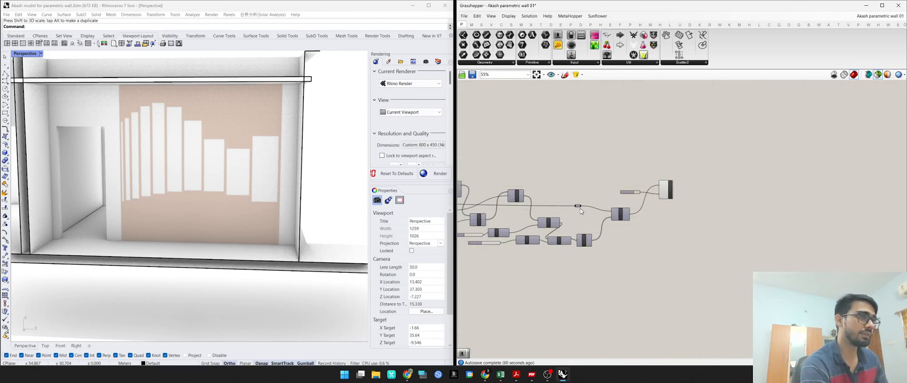
pyautogui.moveTo(580, 209); pyautogui.dragTo(634, 211, button='right')
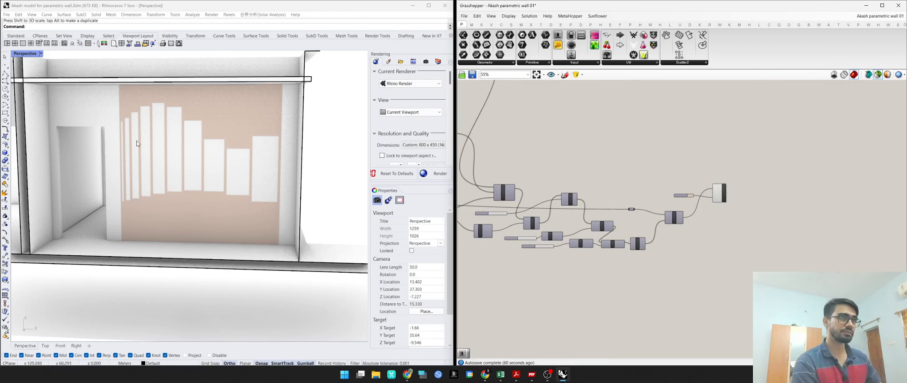
pyautogui.click(150, 141)
pyautogui.click(171, 155)
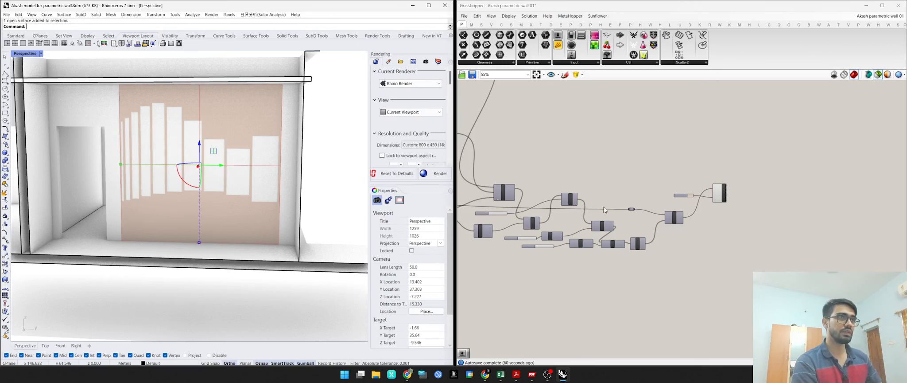
pyautogui.scroll(-3, 651, 221)
pyautogui.scroll(3, 651, 222)
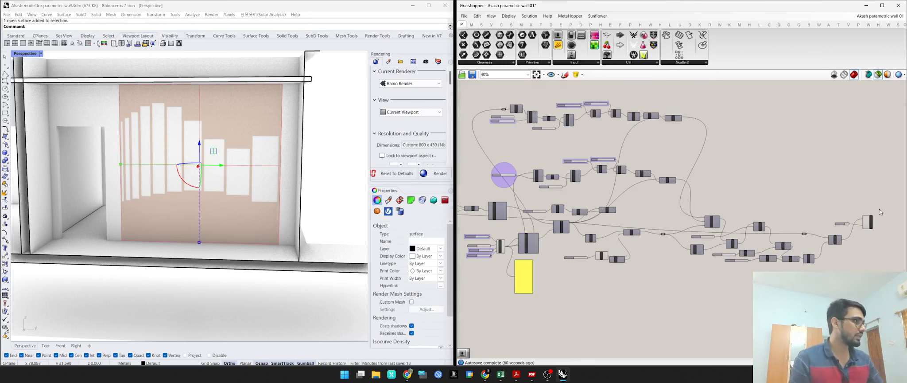
pyautogui.moveTo(845, 212); pyautogui.dragTo(582, 178)
pyautogui.scroll(-4, 815, 193)
pyautogui.scroll(6, 620, 182)
pyautogui.scroll(3, 582, 177)
pyautogui.moveTo(581, 177); pyautogui.dragTo(611, 147)
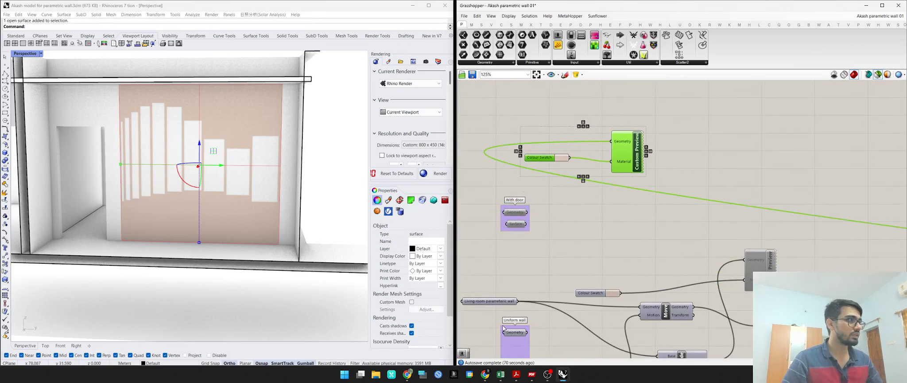
# - Connect the Living room parametric wall parameter to the copied Custom Preview's Geometry input, replacing its existing wire
pyautogui.click(551, 221)
pyautogui.moveTo(521, 302); pyautogui.dragTo(613, 144)
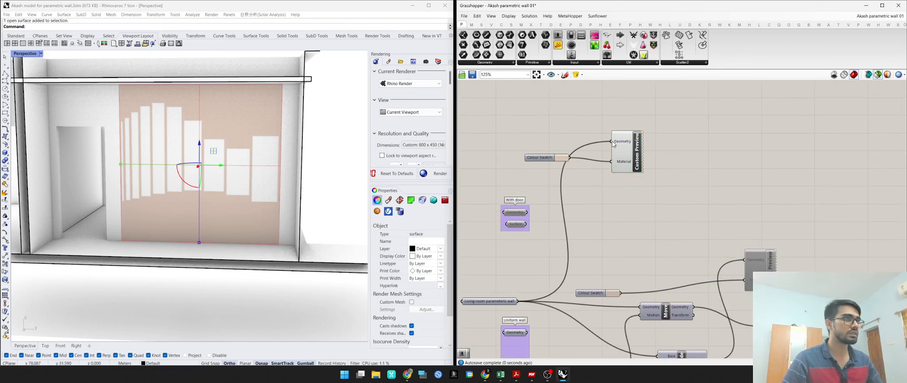
pyautogui.click(615, 153)
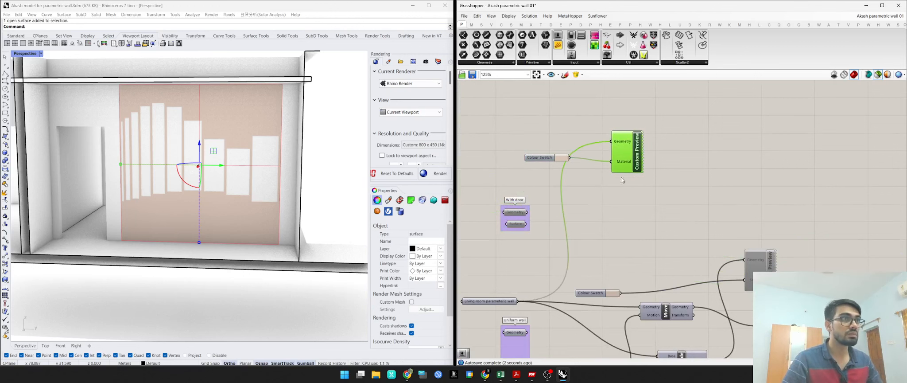
pyautogui.click(489, 148)
# - Enable the preview of the Living room parametric wall parameter
pyautogui.scroll(-3, 489, 149)
pyautogui.scroll(2, 512, 213)
pyautogui.click(477, 235)
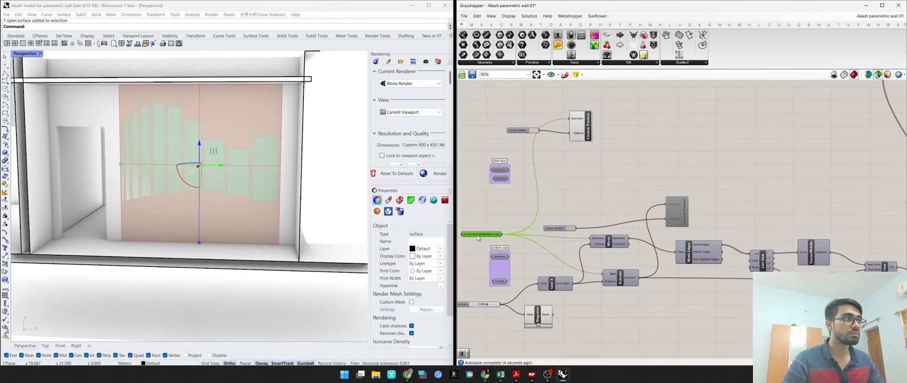
pyautogui.middleClick(477, 235)
pyautogui.click(507, 228)
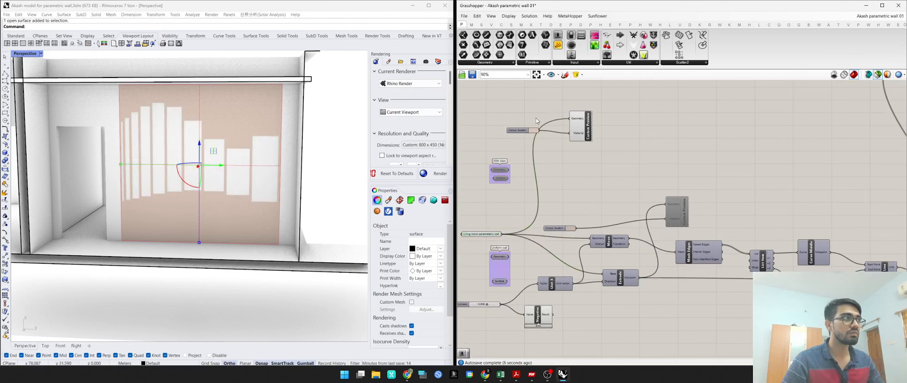
# - Select the wall mesh with the door opening and copy the Uniform wall group's Geometry parameter to above the Colour Swatch
pyautogui.moveTo(520, 133); pyautogui.dragTo(524, 141)
pyautogui.click(86, 104)
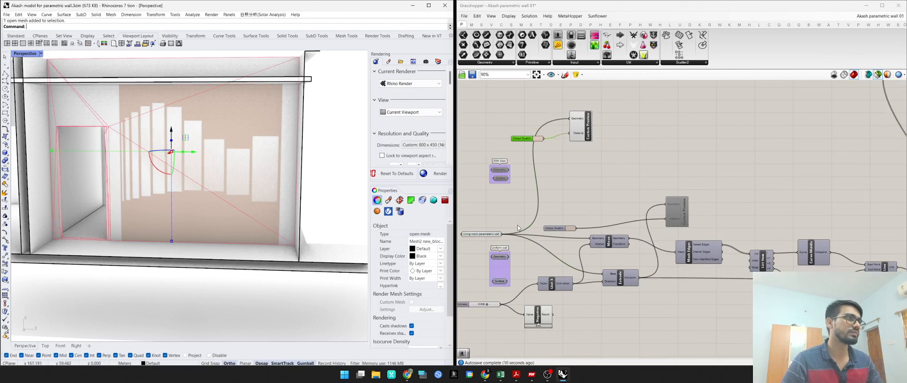
pyautogui.click(472, 234)
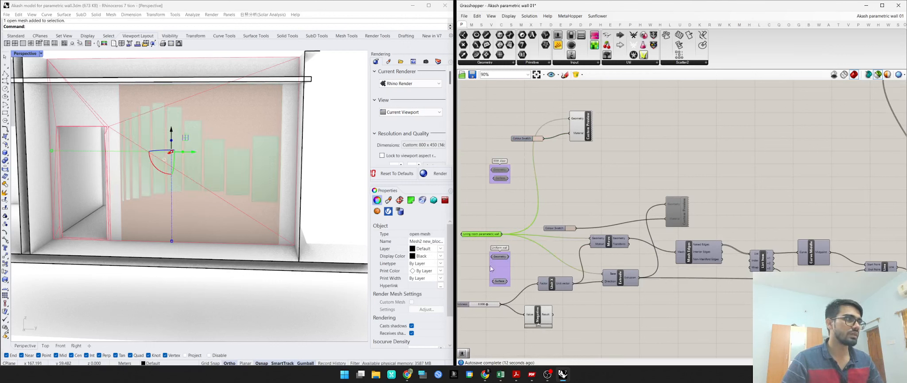
pyautogui.click(500, 256)
pyautogui.keyDown('alt'); pyautogui.moveTo(499, 259); pyautogui.dragTo(482, 103); pyautogui.keyUp('alt')
# - Assign the selected wall mesh to the copied Geometry parameter and add its output to the Custom Preview's Geometry input
pyautogui.rightClick(482, 105)
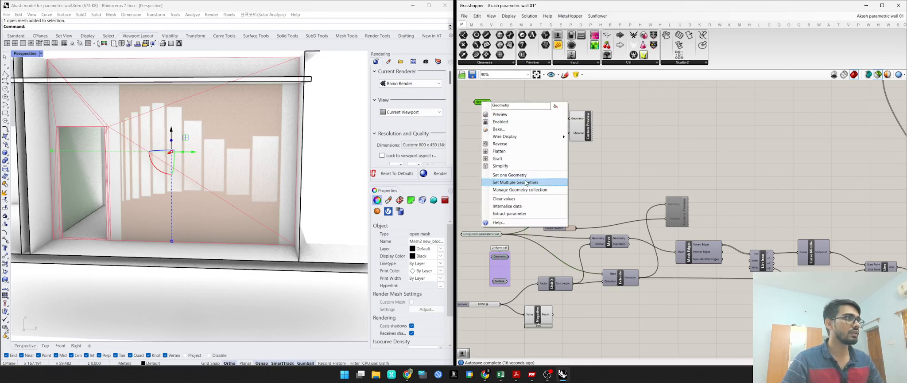
pyautogui.click(509, 175)
pyautogui.click(168, 77)
pyautogui.click(491, 108)
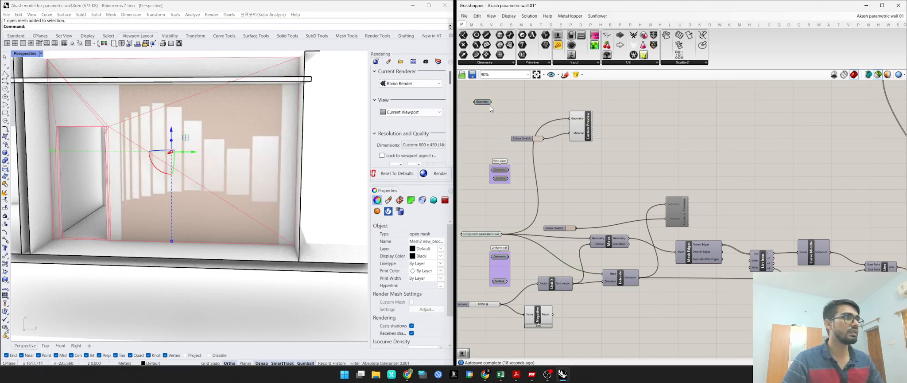
pyautogui.moveTo(492, 103); pyautogui.dragTo(607, 127)
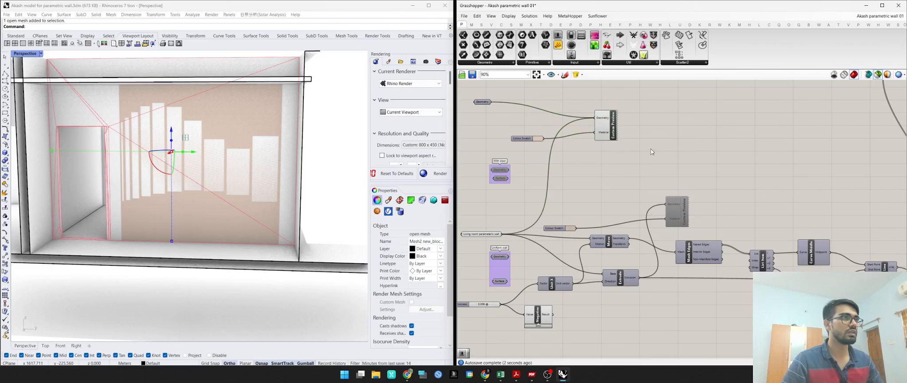
# - Inspect the coloured wall from another angle and enable the preview of the copied Geometry parameter
pyautogui.click(273, 179)
pyautogui.moveTo(273, 179); pyautogui.dragTo(188, 112, button='right')
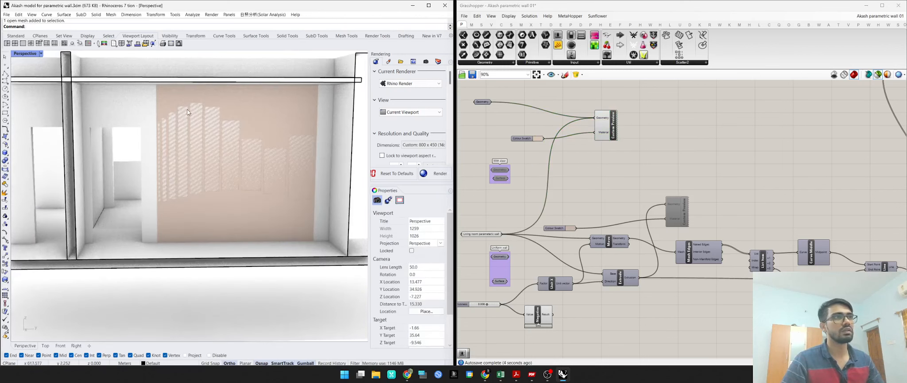
pyautogui.moveTo(268, 161); pyautogui.dragTo(94, 157, button='right')
pyautogui.click(176, 204)
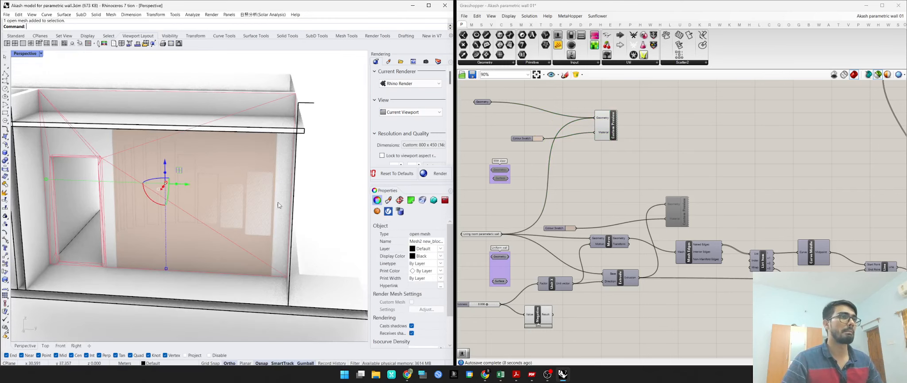
pyautogui.click(482, 103)
pyautogui.middleClick(483, 103)
pyautogui.click(575, 166)
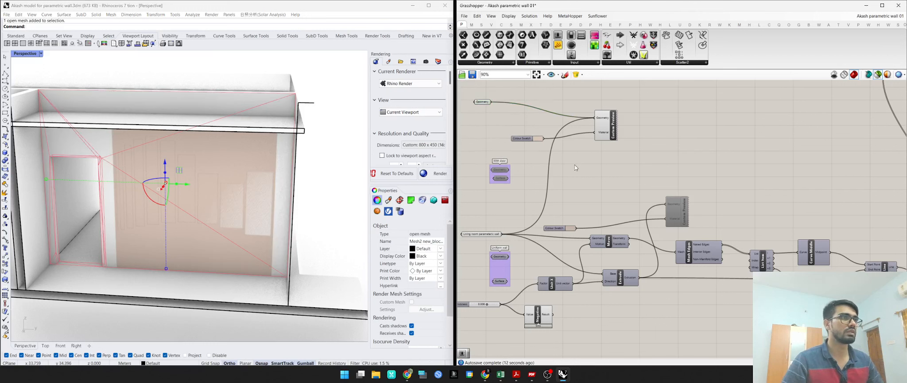
# - Hide the living room wall surface and the wall mesh with the door opening in the Rhino viewport
pyautogui.moveTo(248, 215); pyautogui.dragTo(280, 196, button='right')
pyautogui.scroll(-7, 267, 199)
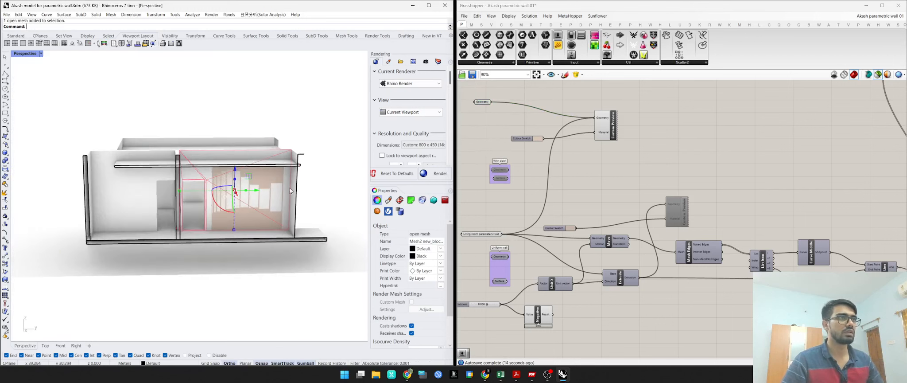
pyautogui.scroll(6, 262, 196)
pyautogui.click(261, 205)
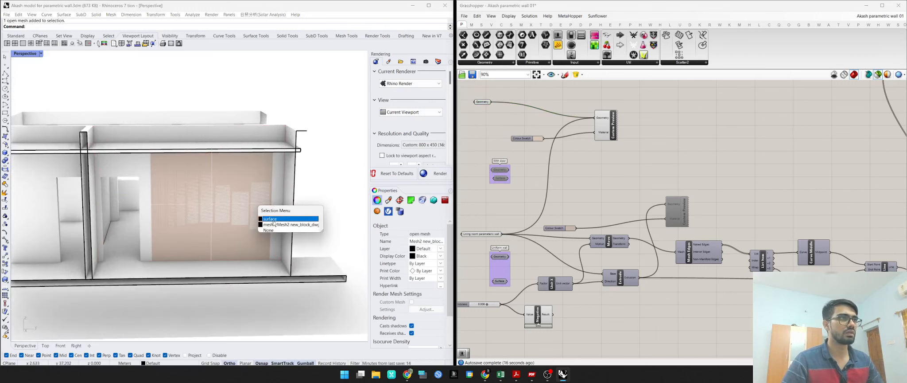
pyautogui.click(281, 219)
pyautogui.write('Hide')
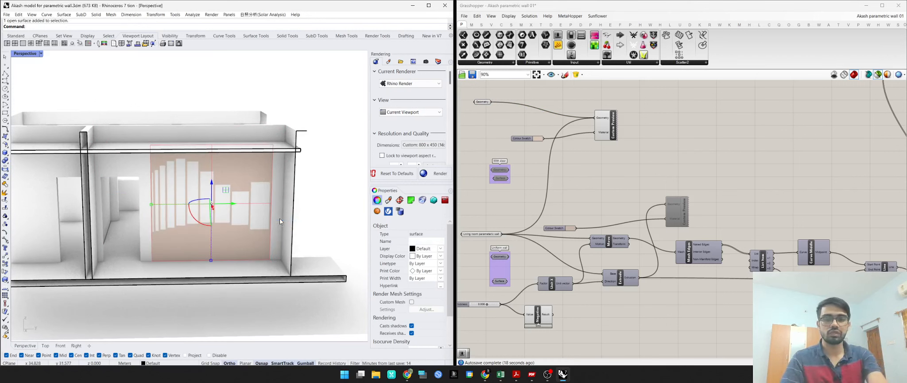
pyautogui.press('Return')
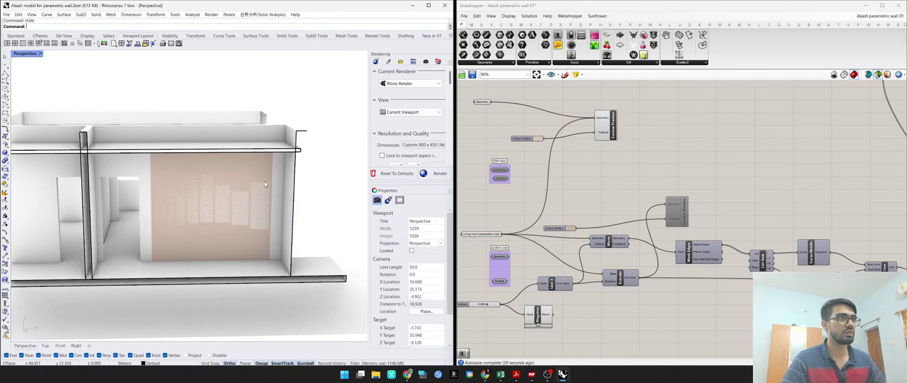
pyautogui.click(280, 175)
pyautogui.write('Hide')
pyautogui.press('Return')
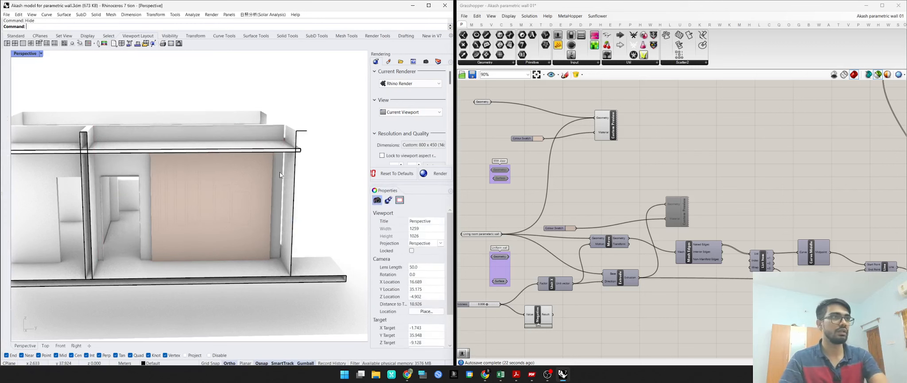
# - Highlight the copied Geometry parameter's wall mesh and examine it in the viewport from another angle
pyautogui.click(486, 102)
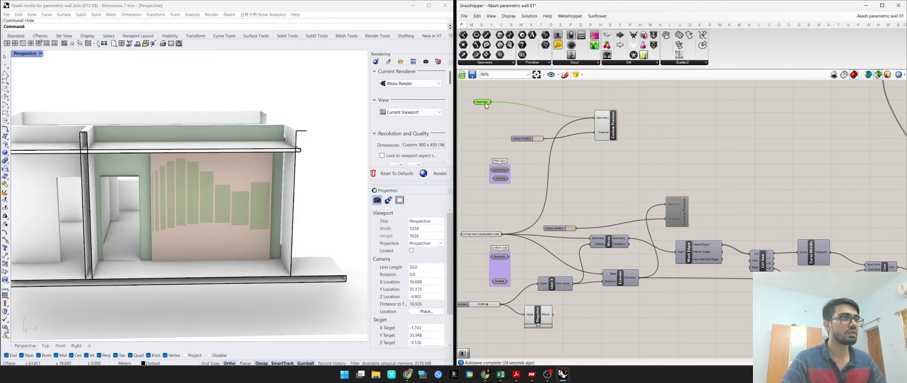
pyautogui.moveTo(523, 132); pyautogui.dragTo(510, 130, button='right')
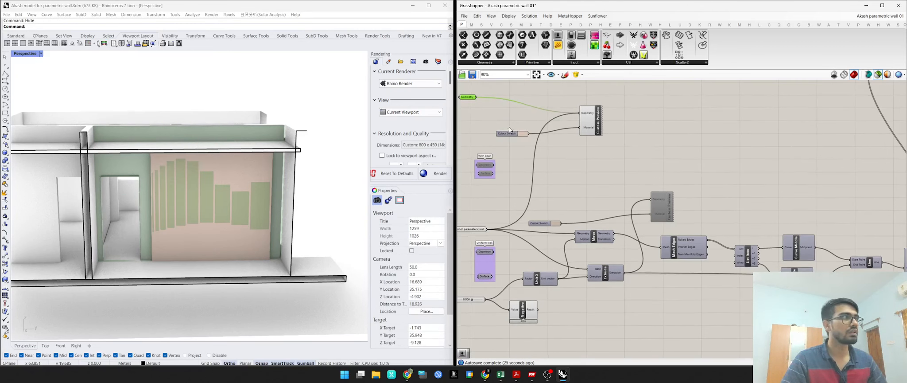
pyautogui.click(882, 76)
pyautogui.click(610, 163)
pyautogui.moveTo(331, 173); pyautogui.dragTo(283, 157, button='right')
# - Disable the preview of the copied Geometry parameter above the Colour Swatch
pyautogui.click(467, 96)
pyautogui.middleClick(469, 97)
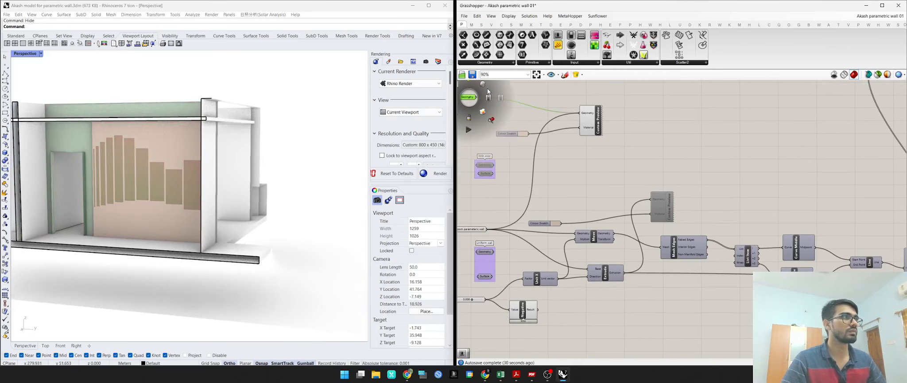
pyautogui.moveTo(557, 179); pyautogui.dragTo(563, 179, button='right')
pyautogui.click(520, 134)
pyautogui.middleClick(521, 135)
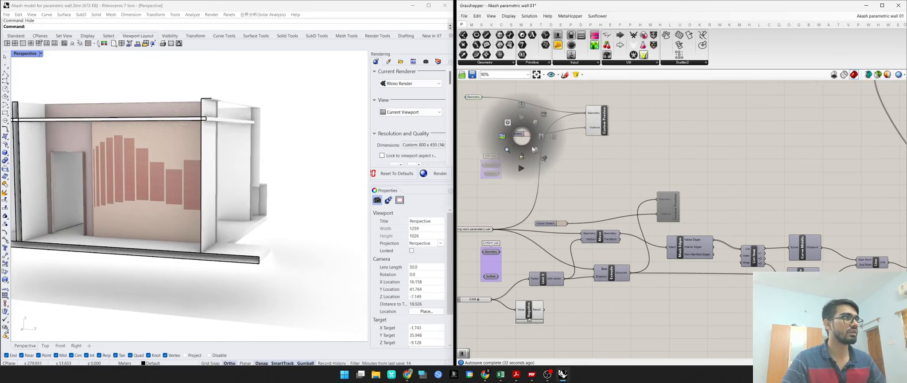
pyautogui.click(542, 135)
pyautogui.click(486, 132)
pyautogui.moveTo(486, 132); pyautogui.dragTo(519, 166, button='right')
pyautogui.click(504, 132)
pyautogui.middleClick(504, 133)
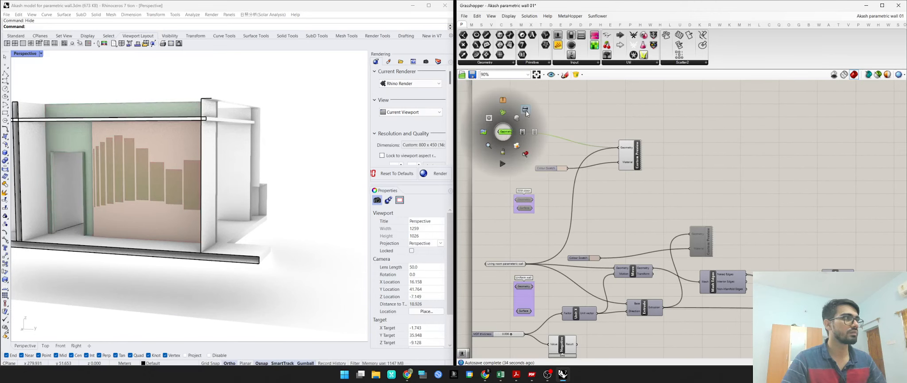
pyautogui.click(526, 109)
pyautogui.click(556, 130)
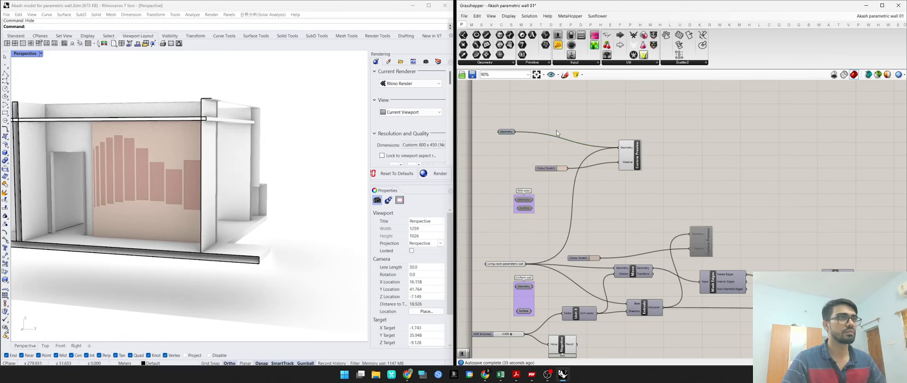
pyautogui.middleClick(504, 132)
pyautogui.click(532, 124)
# - Check the wall from the front and disable the preview of the Living room parametric wall parameter
pyautogui.click(634, 157)
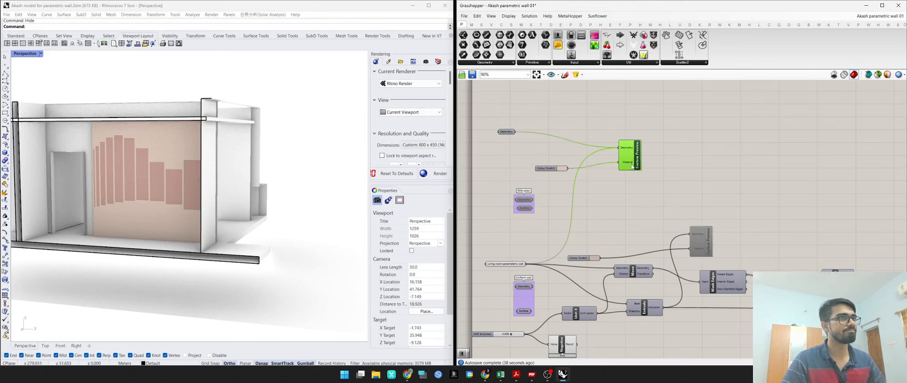
pyautogui.click(629, 186)
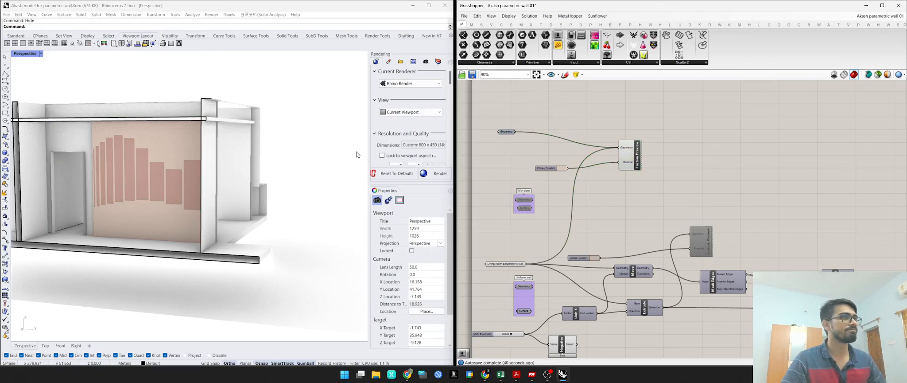
pyautogui.moveTo(357, 155); pyautogui.dragTo(200, 186, button='right')
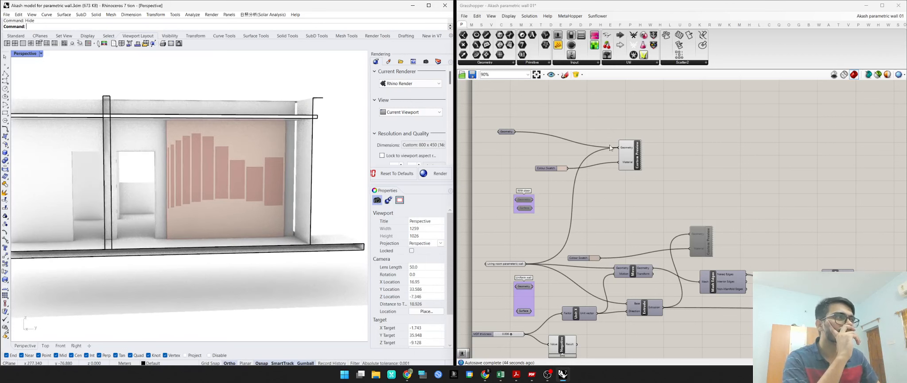
pyautogui.click(512, 265)
pyautogui.middleClick(513, 267)
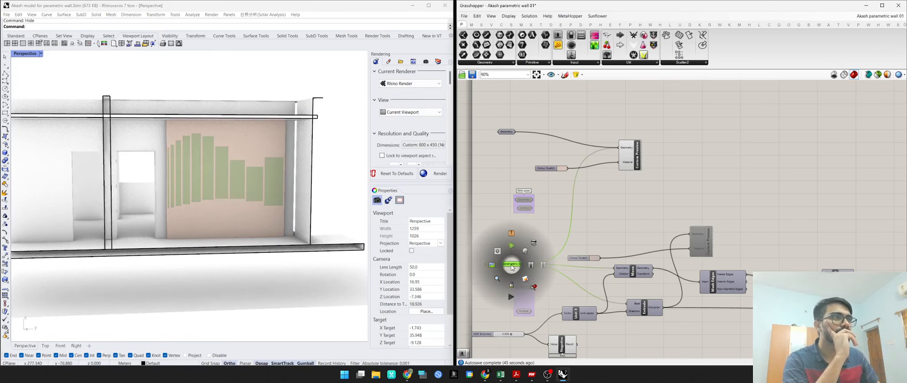
pyautogui.click(534, 243)
pyautogui.click(538, 180)
# - Try toggling the preview of the Custom Preview component fed by the copied Geometry parameter
pyautogui.scroll(-3, 614, 255)
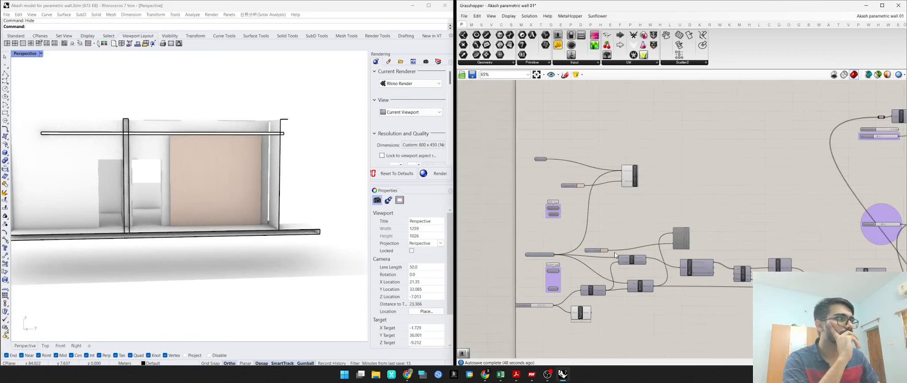
pyautogui.middleClick(614, 255)
pyautogui.scroll(4, 691, 214)
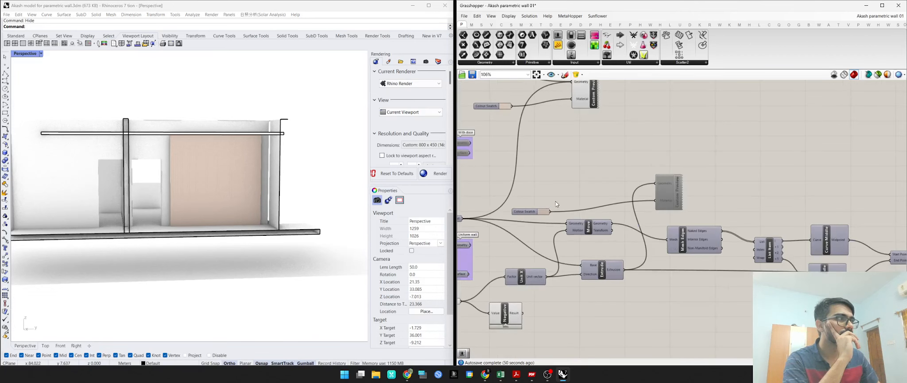
pyautogui.moveTo(556, 201); pyautogui.dragTo(625, 247, button='right')
pyautogui.click(649, 143)
pyautogui.click(658, 198)
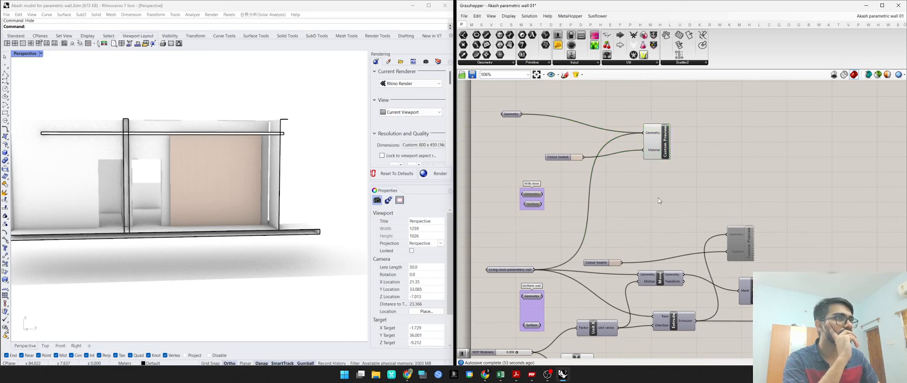
pyautogui.click(660, 141)
pyautogui.middleClick(660, 139)
pyautogui.click(684, 116)
pyautogui.click(723, 144)
pyautogui.click(661, 136)
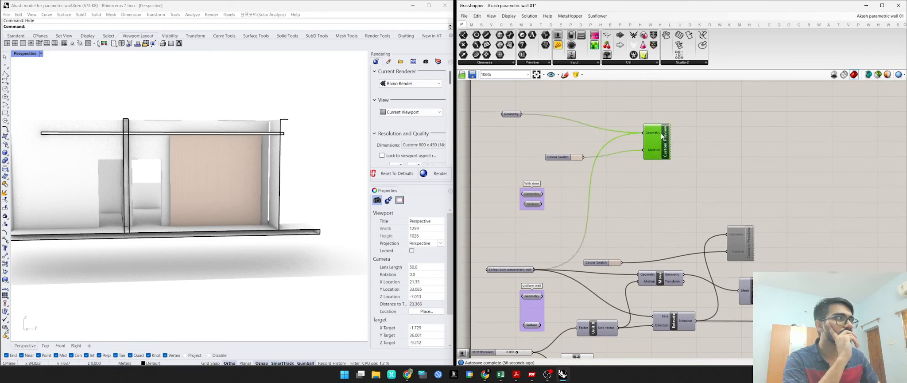
pyautogui.middleClick(661, 136)
# - Set the Perspective viewport's display mode to Shaded and view the wall from above the roof edge
pyautogui.click(25, 53)
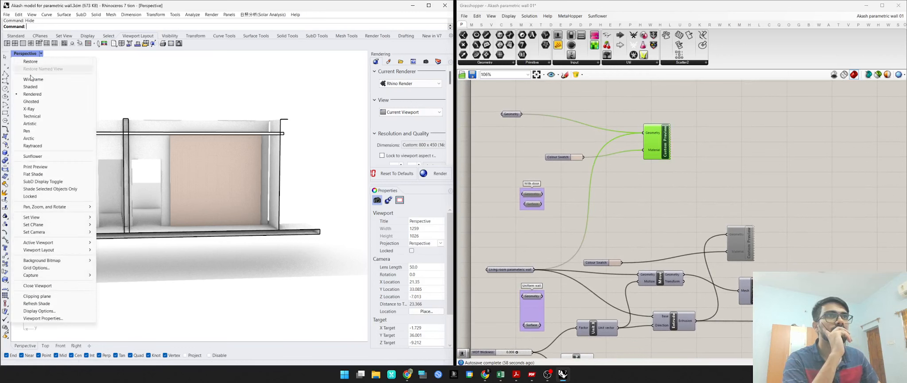
pyautogui.click(36, 93)
pyautogui.click(41, 53)
pyautogui.click(40, 88)
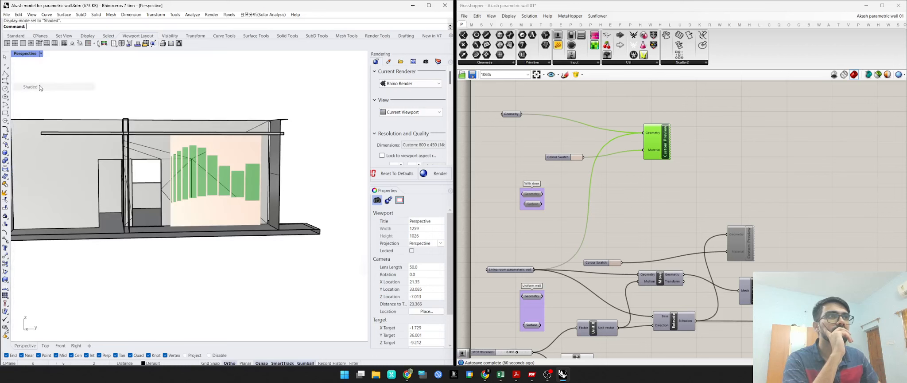
pyautogui.moveTo(231, 181); pyautogui.dragTo(265, 197, button='right')
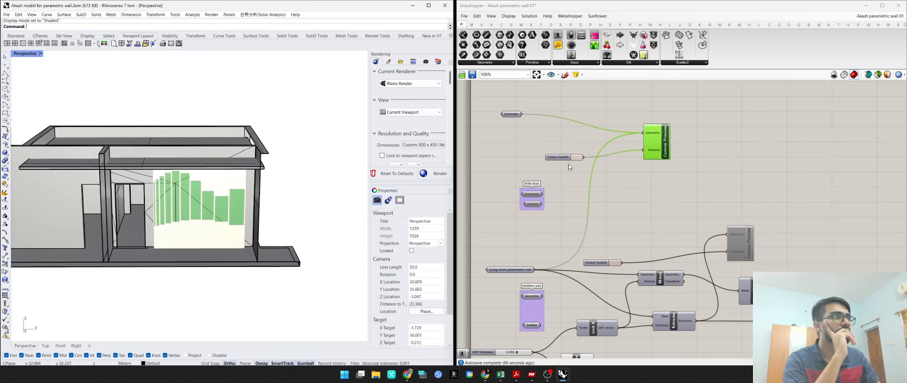
# - Enable the preview of the copied Geometry parameter and examine the wall around the door opening up close
pyautogui.click(521, 137)
pyautogui.middleClick(511, 114)
pyautogui.click(525, 99)
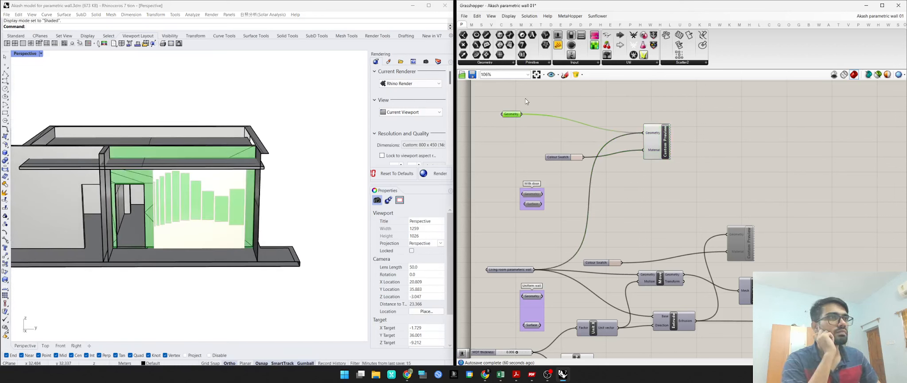
pyautogui.click(531, 164)
pyautogui.moveTo(194, 195); pyautogui.dragTo(53, 201, button='right')
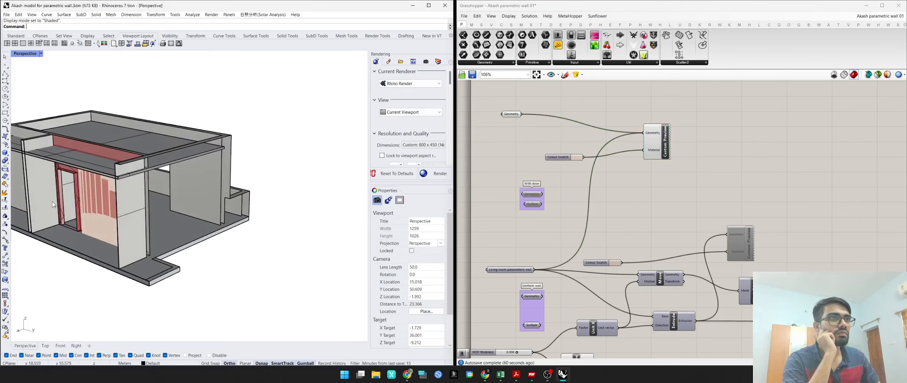
pyautogui.scroll(5, 52, 201)
pyautogui.moveTo(119, 267); pyautogui.dragTo(160, 218, button='right')
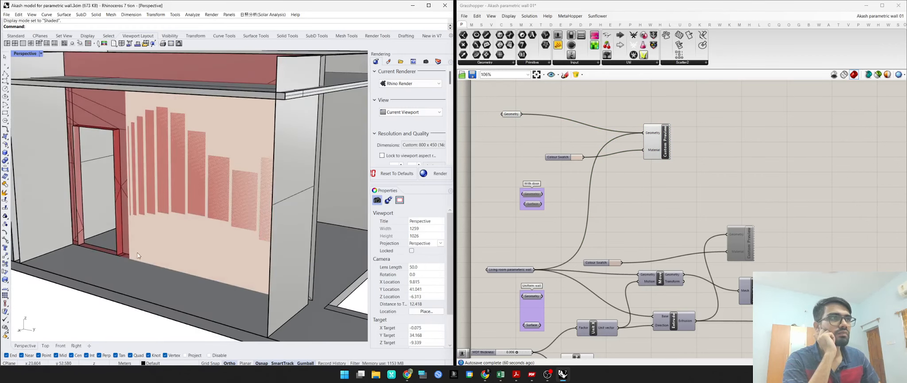
# - Show the hidden objects and assign the wall mesh with the door opening to the copied Geometry parameter again
pyautogui.hotkey('ctrl', 'alt', 'h')
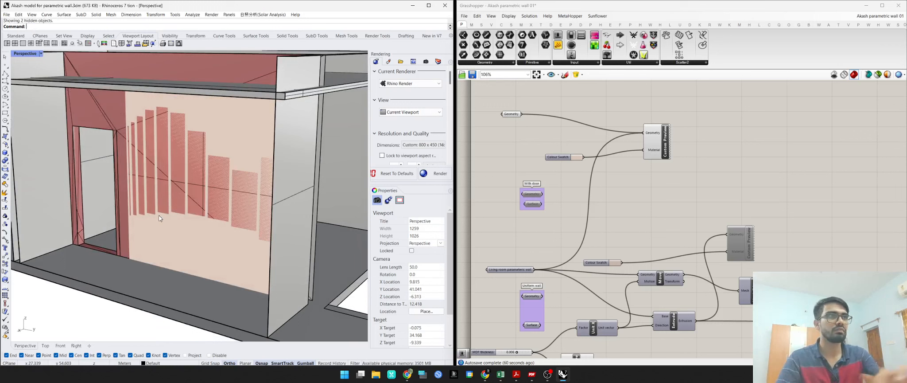
pyautogui.click(75, 117)
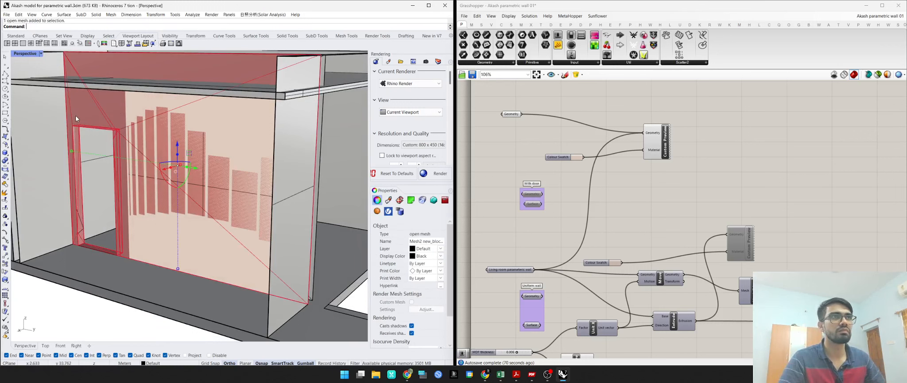
pyautogui.rightClick(512, 114)
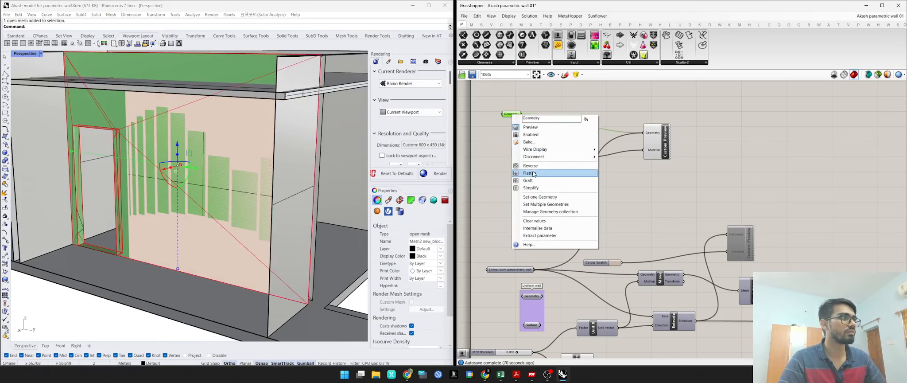
pyautogui.click(543, 197)
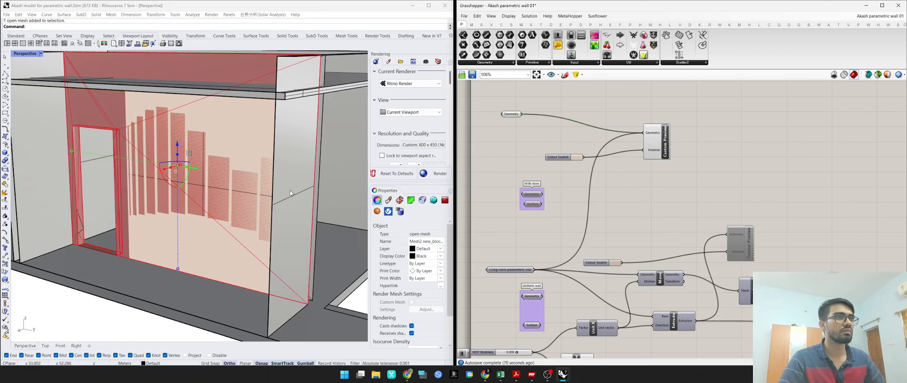
# - View the wall from the front and turn off the copied Geometry parameter's preview
pyautogui.moveTo(204, 159); pyautogui.dragTo(228, 153, button='right')
pyautogui.click(514, 114)
pyautogui.middleClick(515, 114)
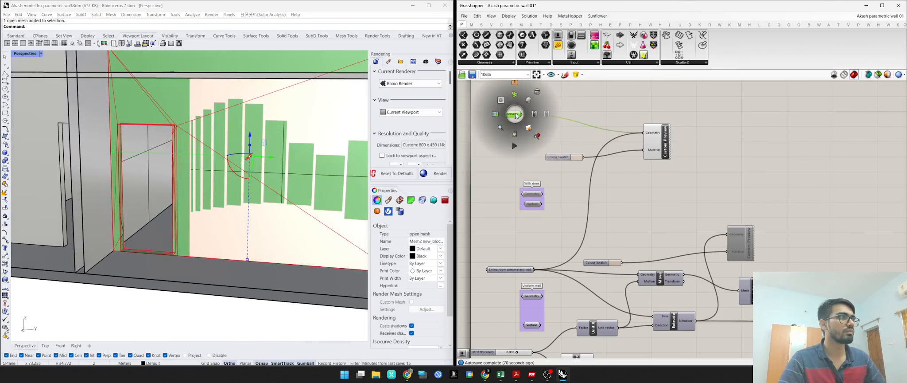
pyautogui.click(529, 100)
pyautogui.click(523, 162)
# - Reposition the Custom Preview component slightly lower and move the copied Geometry parameter closer to it
pyautogui.moveTo(548, 152); pyautogui.dragTo(535, 152, button='right')
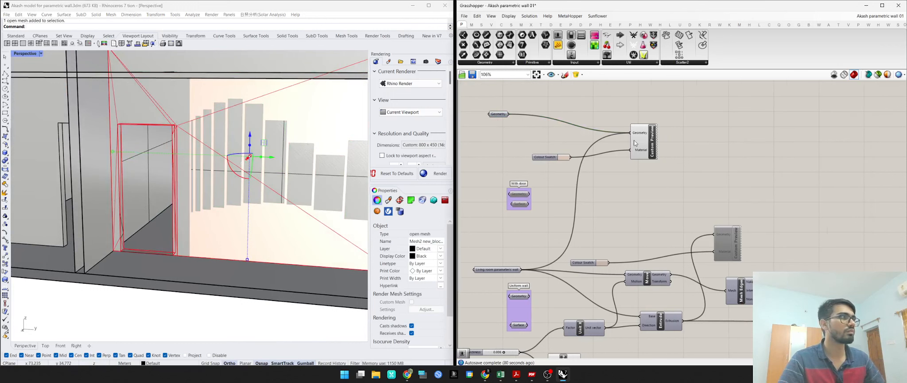
pyautogui.moveTo(651, 144); pyautogui.dragTo(652, 151)
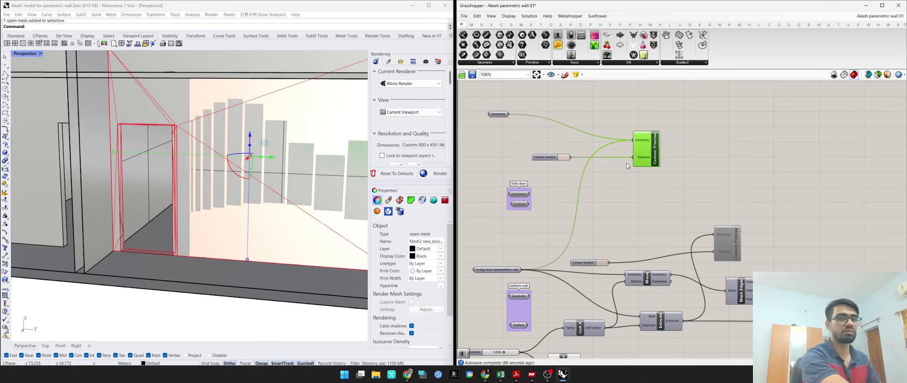
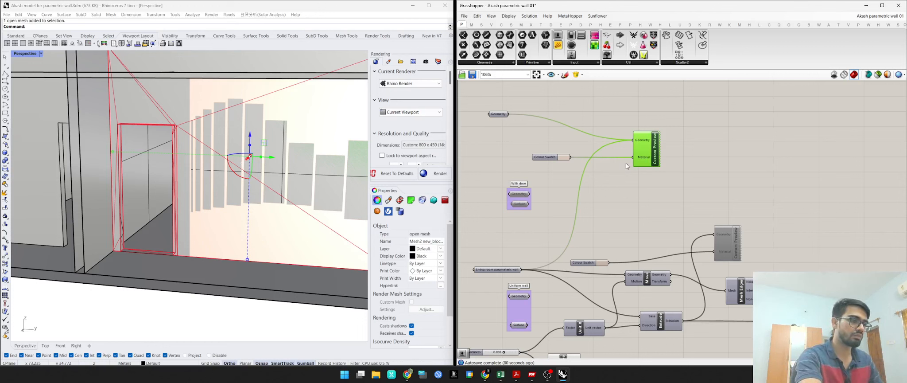
pyautogui.click(624, 178)
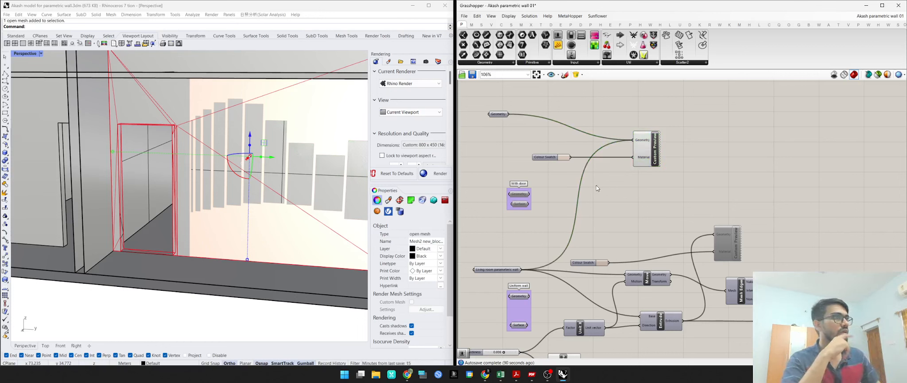
pyautogui.moveTo(496, 113); pyautogui.dragTo(524, 116)
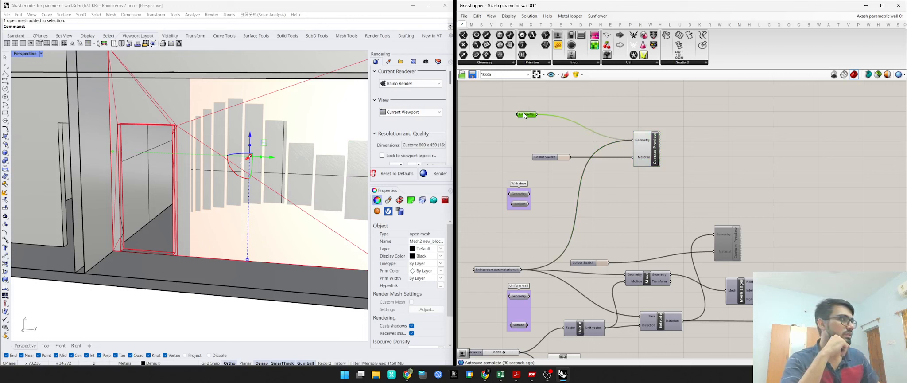
# - Clear the component and mesh selections and examine the previewed wall around the door opening from afar and up close
pyautogui.click(528, 133)
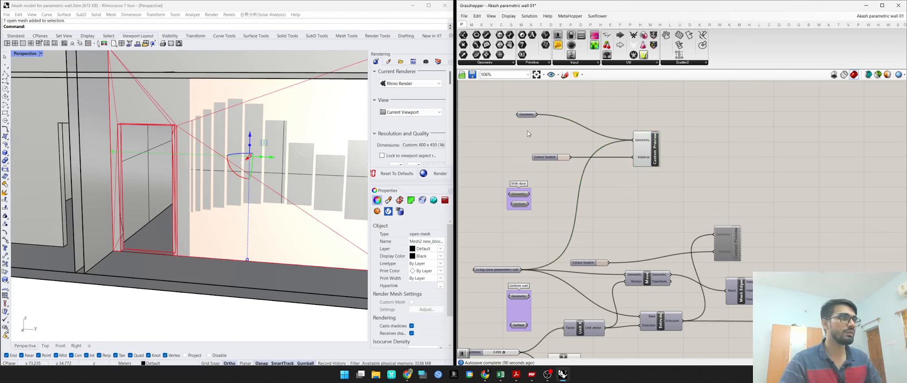
pyautogui.scroll(-10, 151, 114)
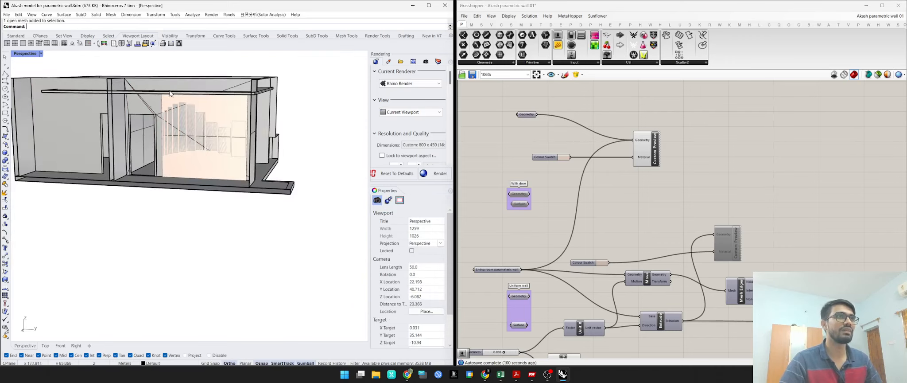
pyautogui.scroll(10, 139, 108)
pyautogui.click(149, 132)
pyautogui.press('Escape')
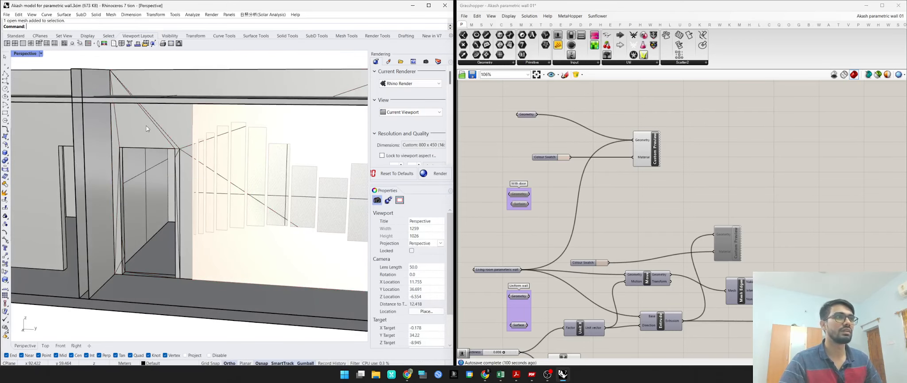
# - Duplicate the Custom Preview with its Colour Swatch above the original and rewire the copied Geometry parameter from the original to the duplicate
pyautogui.moveTo(705, 120); pyautogui.dragTo(560, 184)
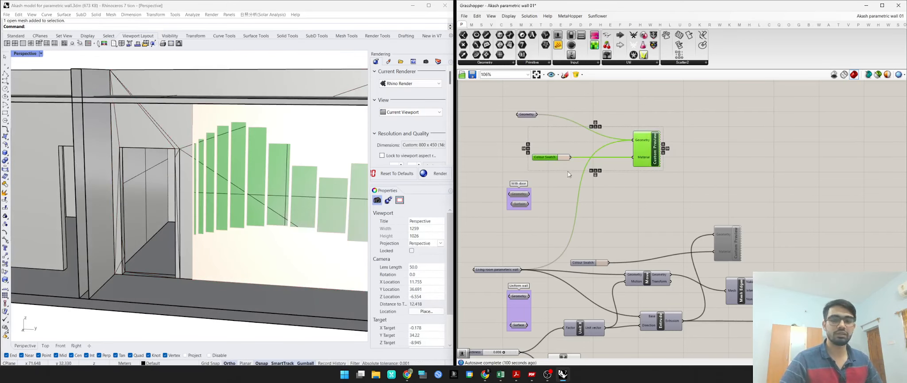
pyautogui.moveTo(654, 144); pyautogui.dragTo(653, 102)
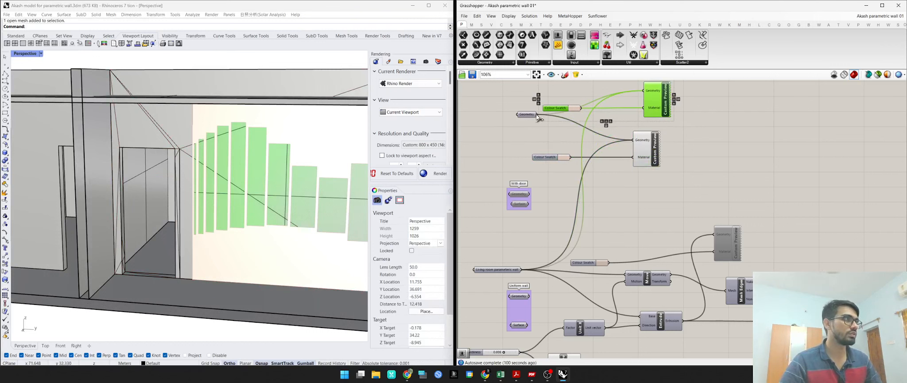
pyautogui.moveTo(537, 115); pyautogui.dragTo(643, 90)
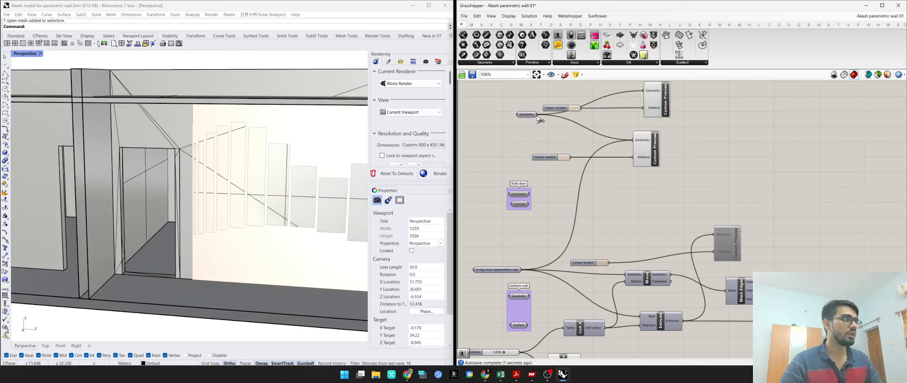
pyautogui.keyDown('ctrl'); pyautogui.moveTo(537, 115); pyautogui.dragTo(632, 140); pyautogui.keyUp('ctrl')
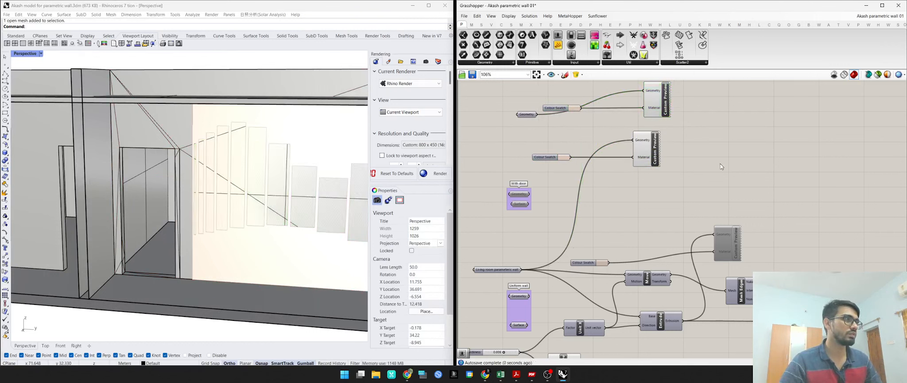
# - Select the wall mesh with the door opening and turn on the copied Geometry parameter's preview to compare them
pyautogui.moveTo(186, 199); pyautogui.dragTo(169, 200, button='right')
pyautogui.click(138, 161)
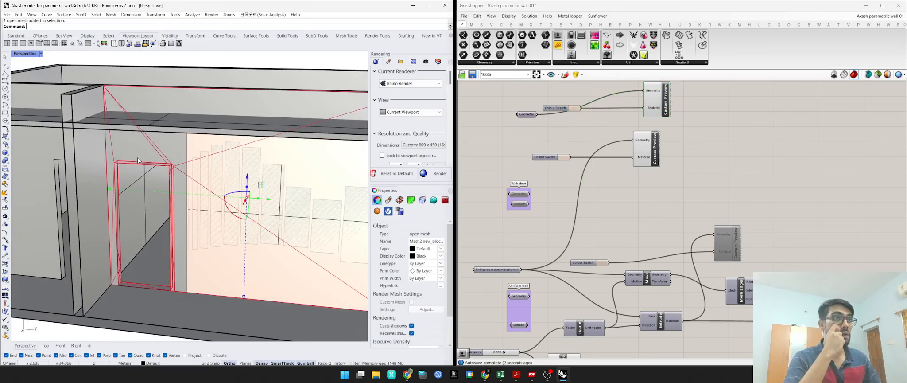
pyautogui.middleClick(524, 116)
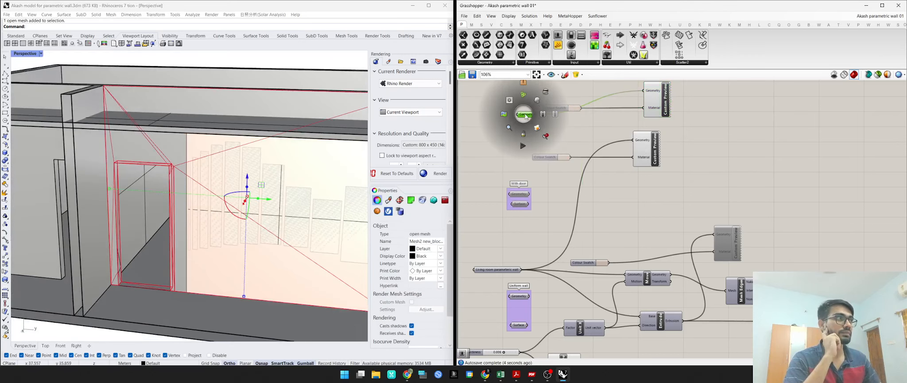
pyautogui.click(537, 98)
pyautogui.click(512, 130)
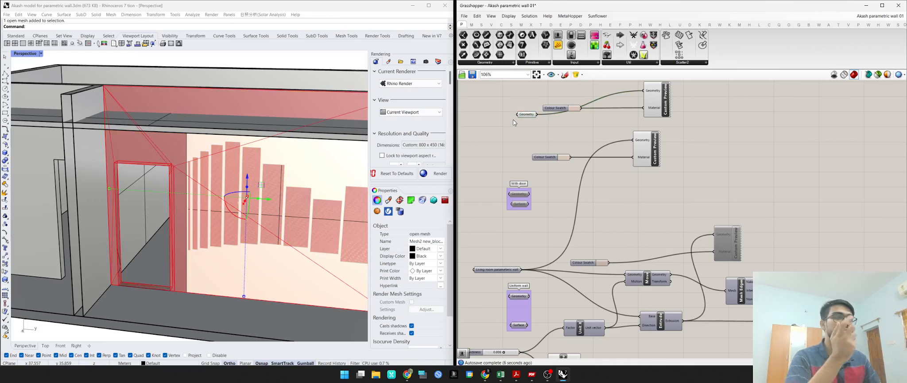
pyautogui.moveTo(198, 186); pyautogui.dragTo(173, 185, button='right')
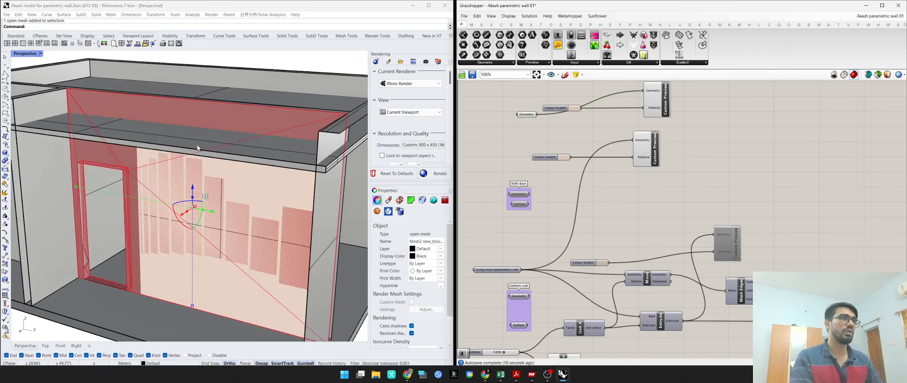
# - Hide the wall mesh with the door opening and the adjoining wall mesh seen behind it
pyautogui.click(251, 143)
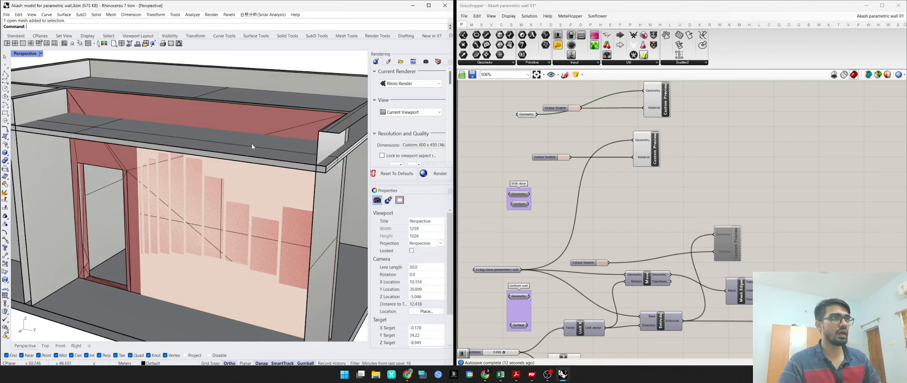
pyautogui.click(114, 167)
pyautogui.press('Return')
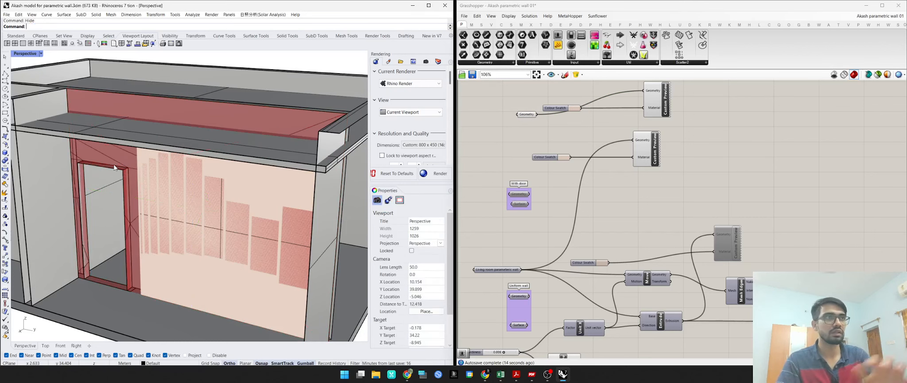
pyautogui.scroll(5, 156, 126)
pyautogui.click(166, 125)
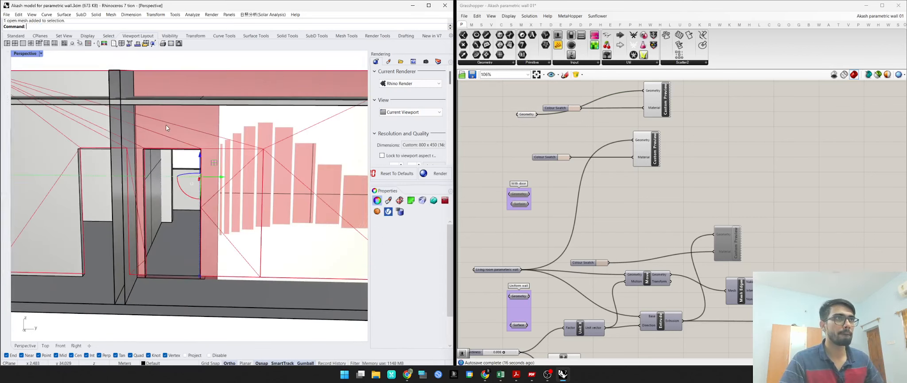
pyautogui.press('Return')
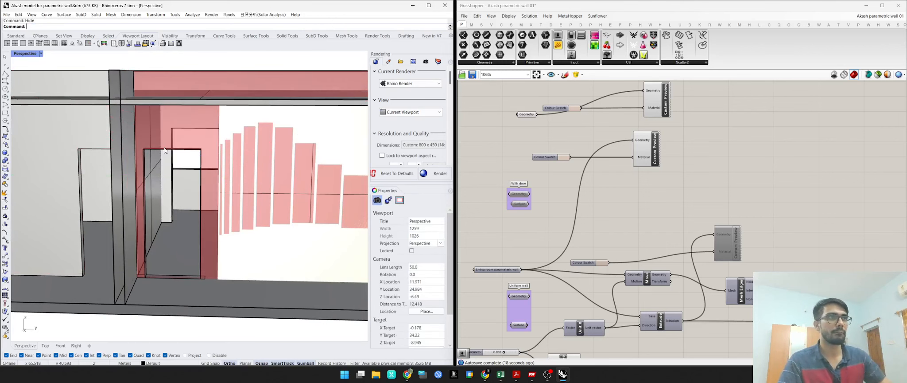
# - View the wall at an angle from outside and turn off the copied Geometry parameter's preview
pyautogui.moveTo(214, 162); pyautogui.dragTo(292, 162, button='right')
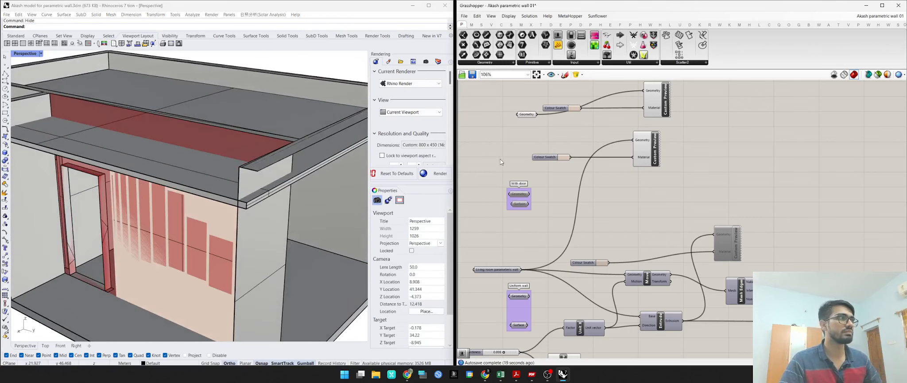
pyautogui.moveTo(503, 146); pyautogui.dragTo(511, 172, button='right')
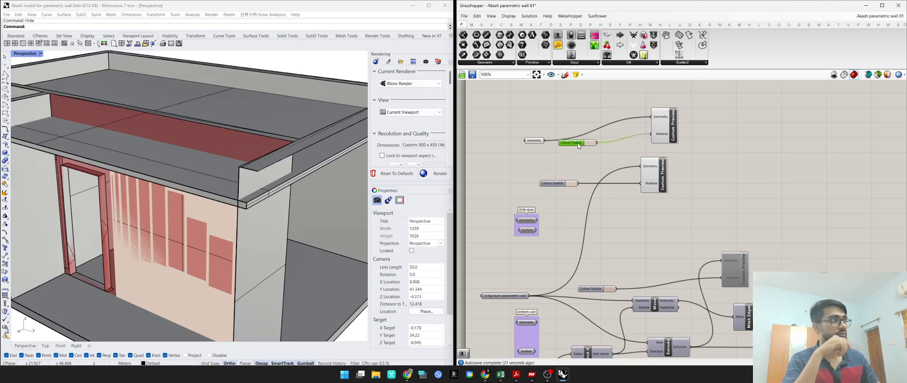
pyautogui.click(534, 141)
pyautogui.middleClick(534, 141)
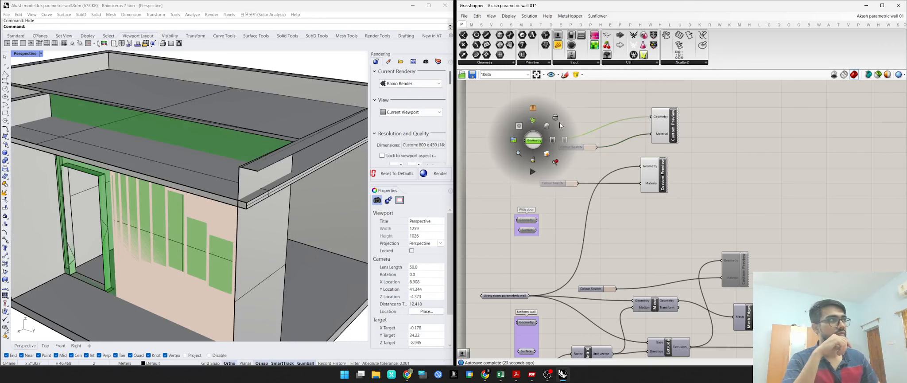
pyautogui.click(558, 120)
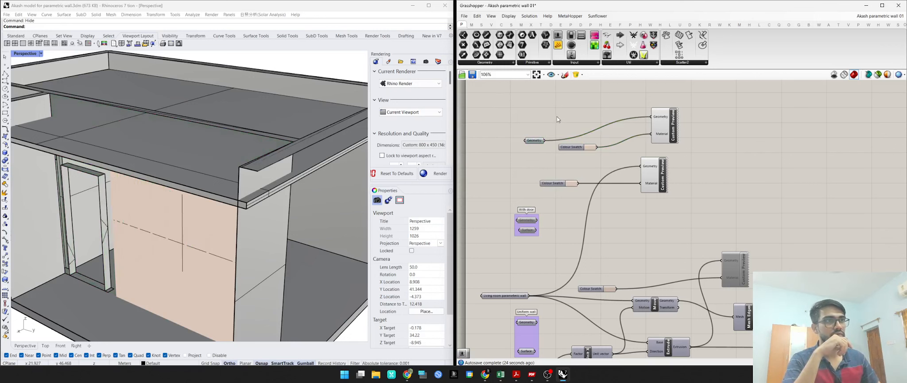
# - Reposition the uppermost Custom Preview component and adjust the colour of the swatch feeding it
pyautogui.moveTo(672, 135); pyautogui.dragTo(661, 139)
pyautogui.click(589, 146)
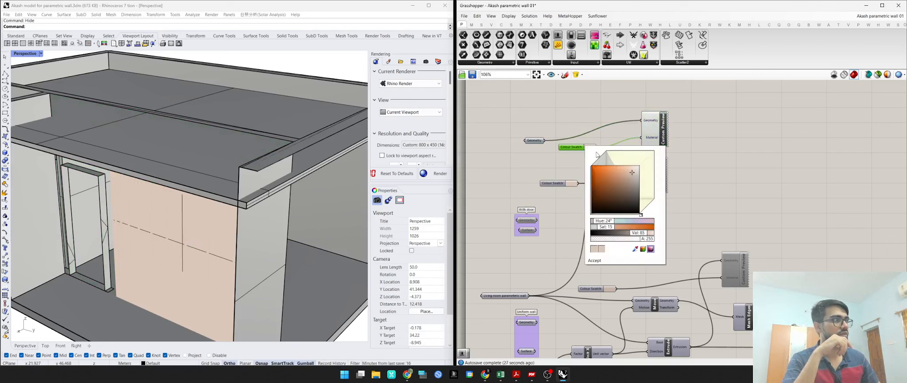
pyautogui.click(600, 176)
pyautogui.moveTo(600, 176)
pyautogui.mouseDown()
pyautogui.moveTo(631, 184)
pyautogui.moveTo(632, 172)
pyautogui.mouseUp()
pyautogui.click(714, 162)
# - Delete the uppermost Geometry parameter together with its Colour Swatch and Custom Preview component
pyautogui.moveTo(649, 103); pyautogui.dragTo(519, 146)
pyautogui.press('Delete')
# - Show all hidden objects in the Rhino model with the Show command
pyautogui.moveTo(140, 217); pyautogui.dragTo(174, 218, button='right')
pyautogui.scroll(-6, 177, 201)
pyautogui.scroll(8, 224, 191)
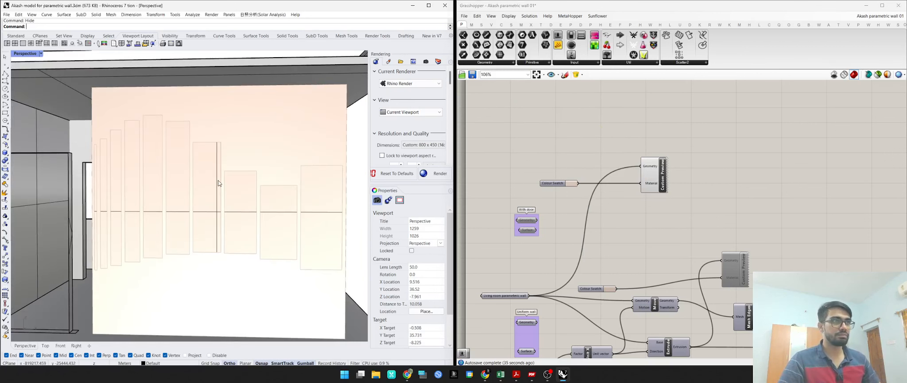
pyautogui.click(219, 184)
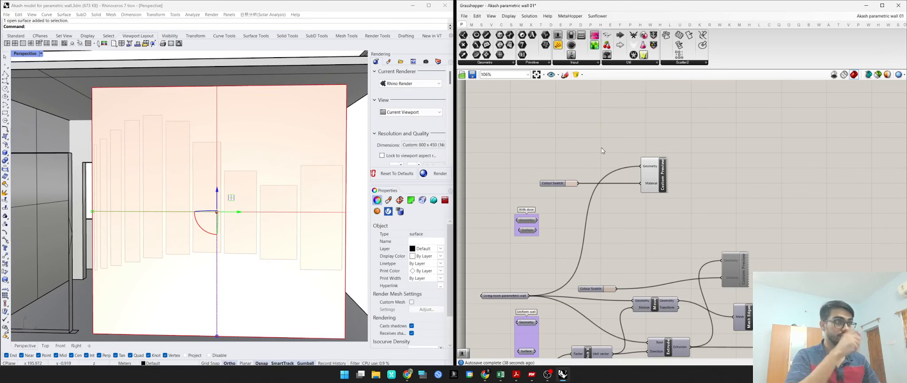
pyautogui.scroll(-4, 95, 173)
pyautogui.click(288, 142)
pyautogui.write('show')
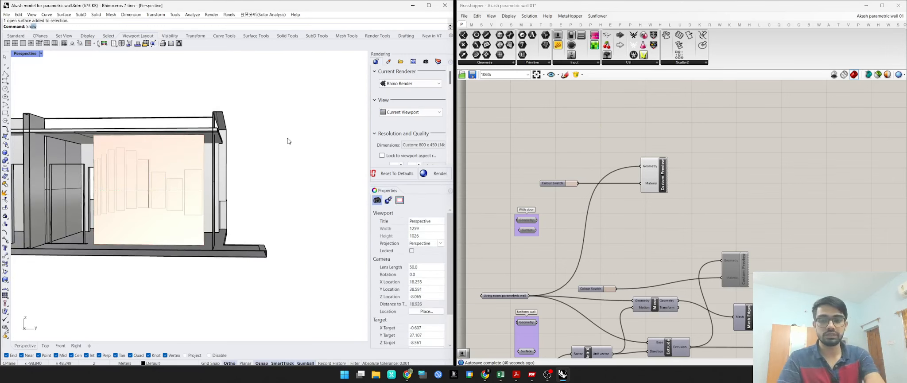
pyautogui.press('Return')
# - Set the Colour Swatch of the living room wall's Custom Preview to hue 24°, saturation 12 and value 96
pyautogui.scroll(6, 249, 188)
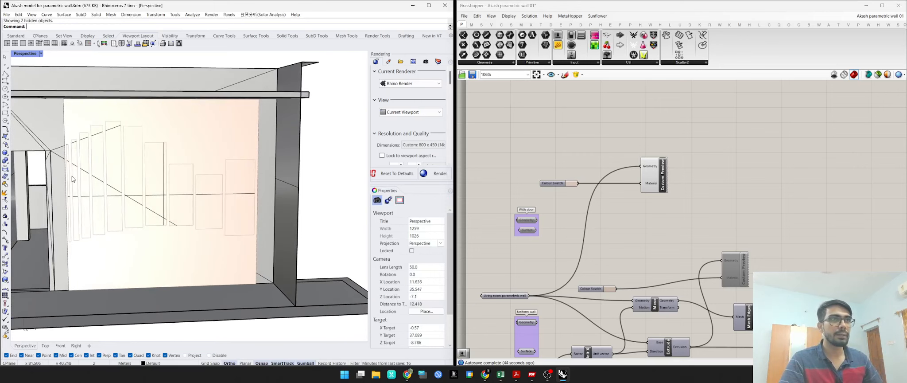
pyautogui.scroll(-5, 177, 201)
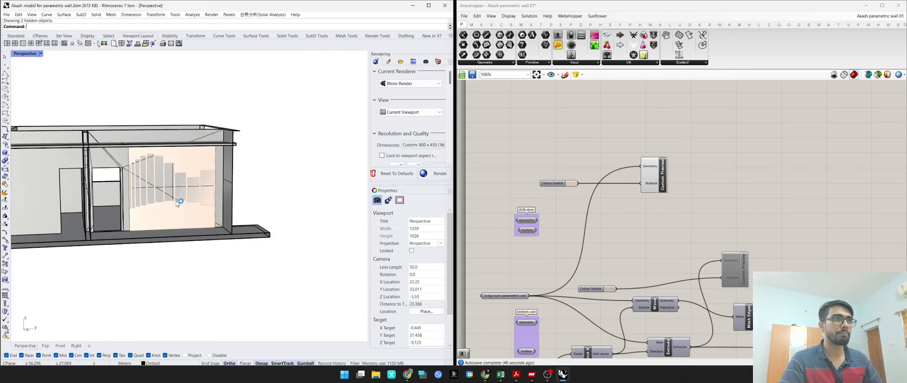
pyautogui.scroll(4, 176, 200)
pyautogui.scroll(-2, 657, 210)
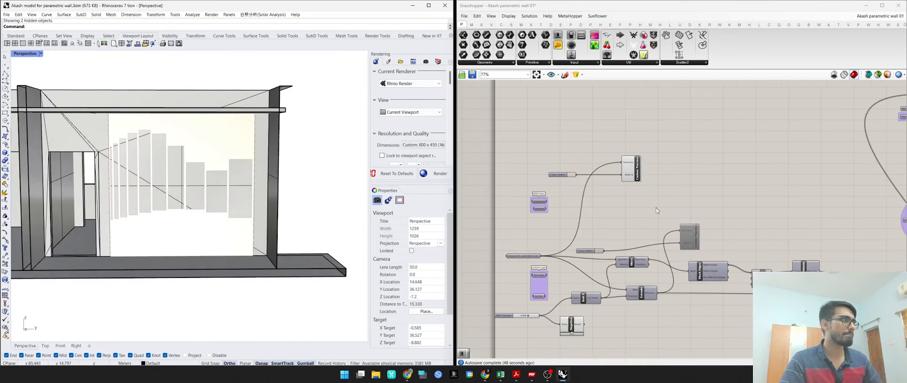
pyautogui.moveTo(657, 211); pyautogui.dragTo(628, 194, button='right')
pyautogui.moveTo(603, 158); pyautogui.dragTo(610, 158)
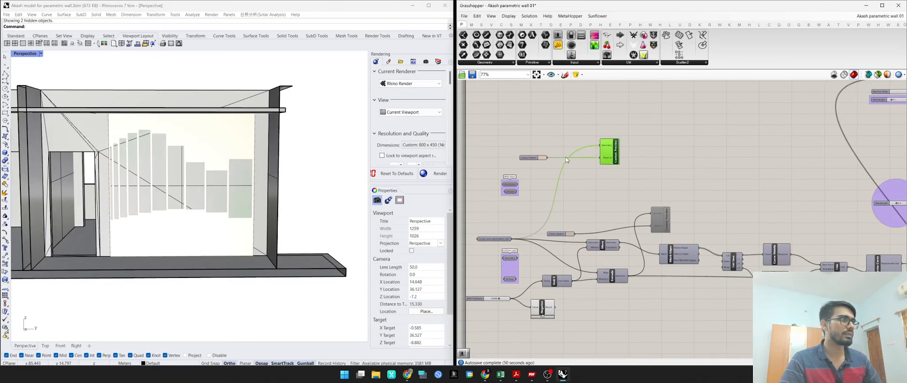
pyautogui.click(545, 158)
pyautogui.moveTo(579, 188); pyautogui.dragTo(593, 181)
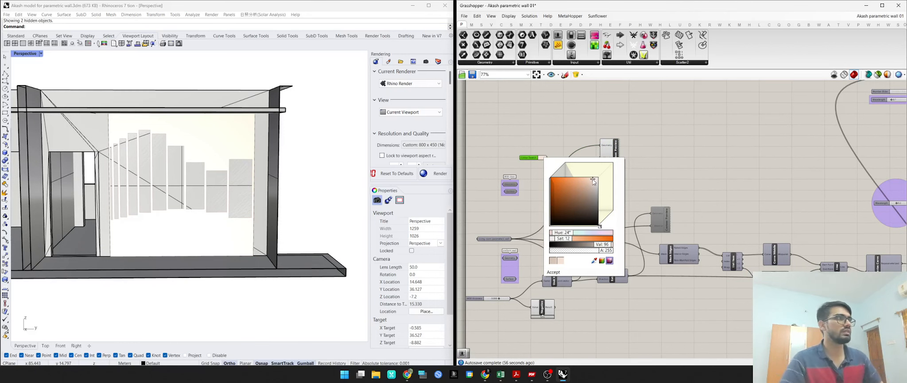
# - Set the Perspective viewport's display mode to Rendered
pyautogui.scroll(3, 171, 153)
pyautogui.scroll(-4, 172, 153)
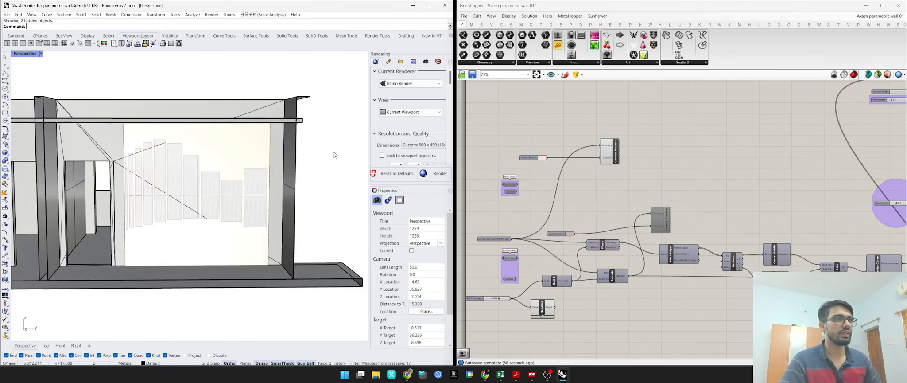
pyautogui.click(29, 54)
pyautogui.click(49, 94)
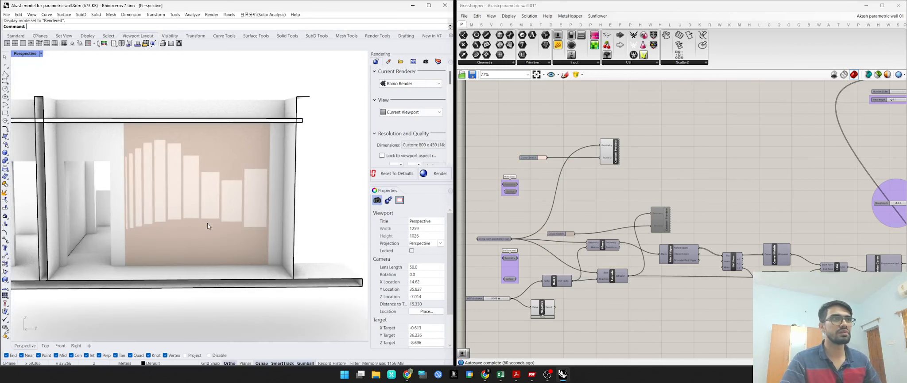
# - Examine the vertical cutouts of the rendered wall up close and from an angle, and locate the Trim Solid preview components
pyautogui.scroll(-5, 594, 233)
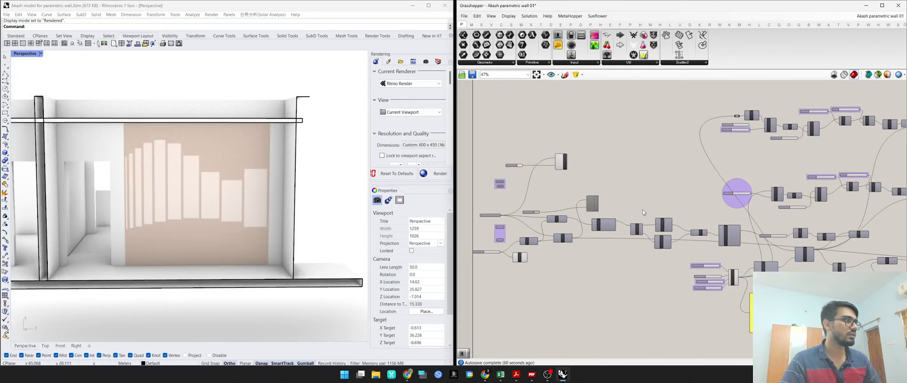
pyautogui.scroll(6, 818, 195)
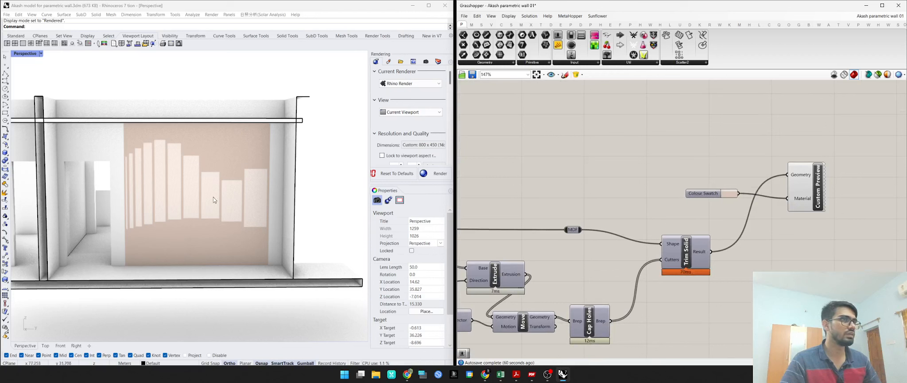
pyautogui.moveTo(210, 198)
pyautogui.mouseDown(button='right')
pyautogui.moveTo(219, 196)
pyautogui.moveTo(207, 200)
pyautogui.mouseUp(button='right')
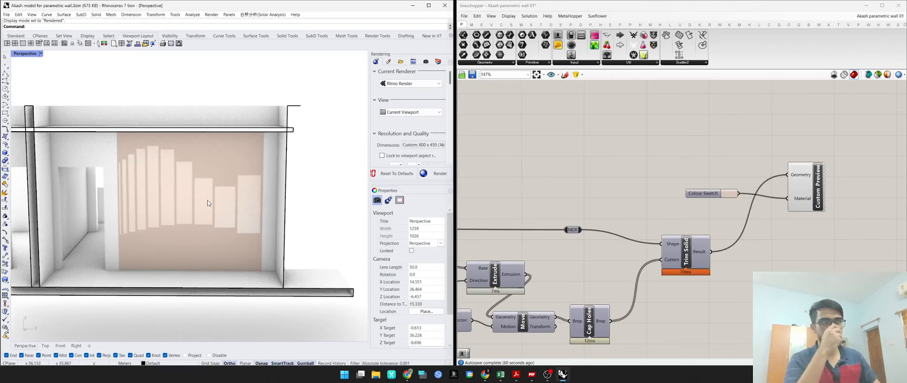
pyautogui.scroll(4, 206, 199)
pyautogui.scroll(5, 207, 200)
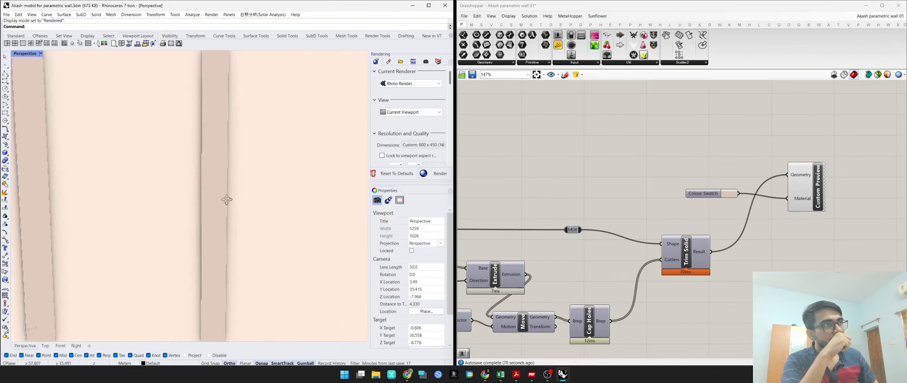
pyautogui.scroll(-4, 225, 202)
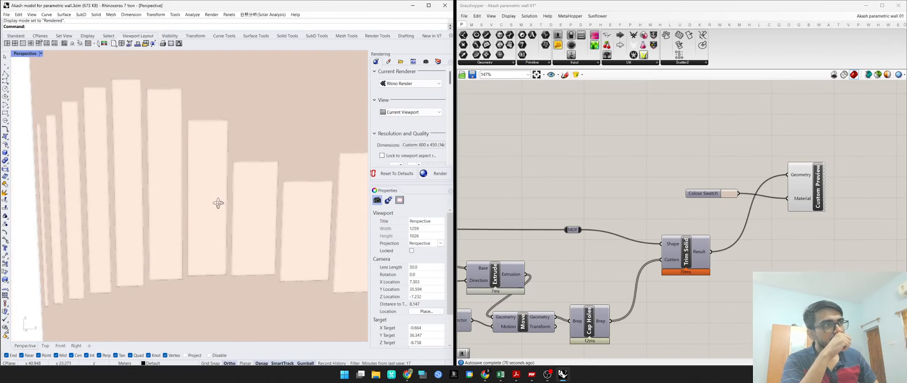
pyautogui.scroll(-4, 202, 196)
pyautogui.scroll(2, 239, 204)
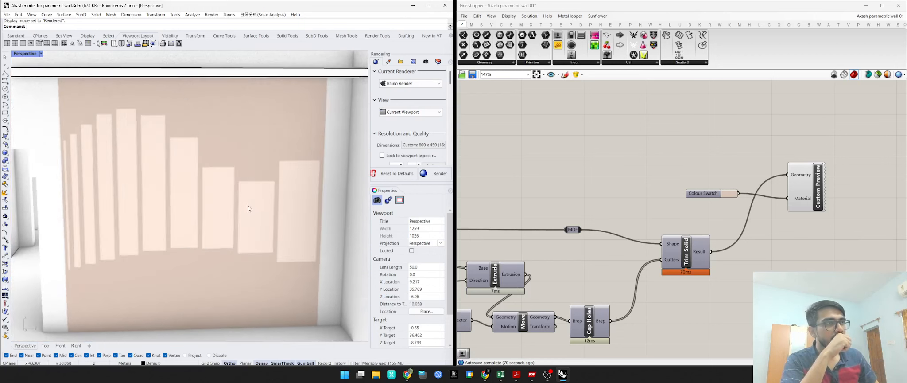
pyautogui.moveTo(249, 208); pyautogui.dragTo(268, 204, button='right')
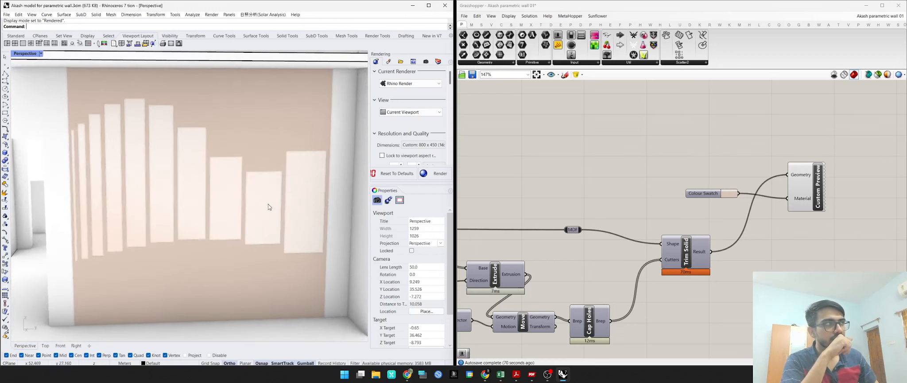
# - Change the Colour Swatch of the Trim Solid result's Custom Preview to hue 34° and lighten it to a pale cream
pyautogui.click(735, 194)
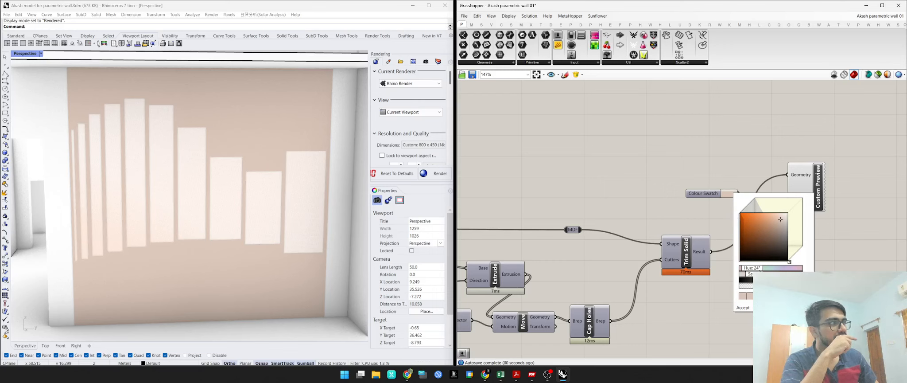
pyautogui.moveTo(756, 269)
pyautogui.mouseDown()
pyautogui.moveTo(801, 267)
pyautogui.moveTo(740, 265)
pyautogui.moveTo(757, 265)
pyautogui.mouseUp()
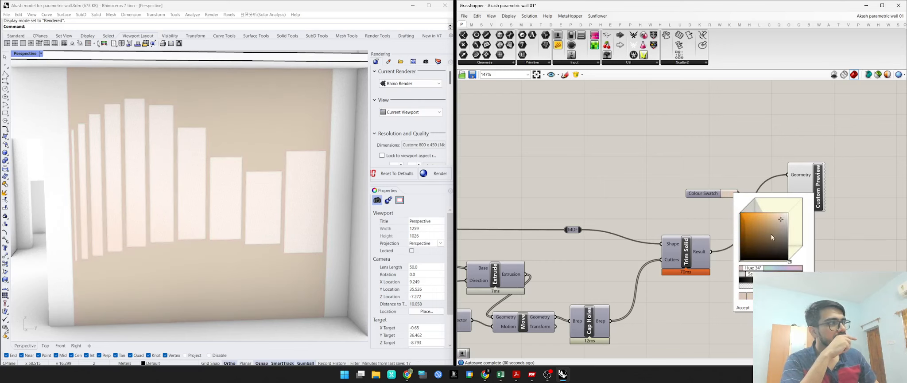
pyautogui.moveTo(784, 219); pyautogui.dragTo(784, 216)
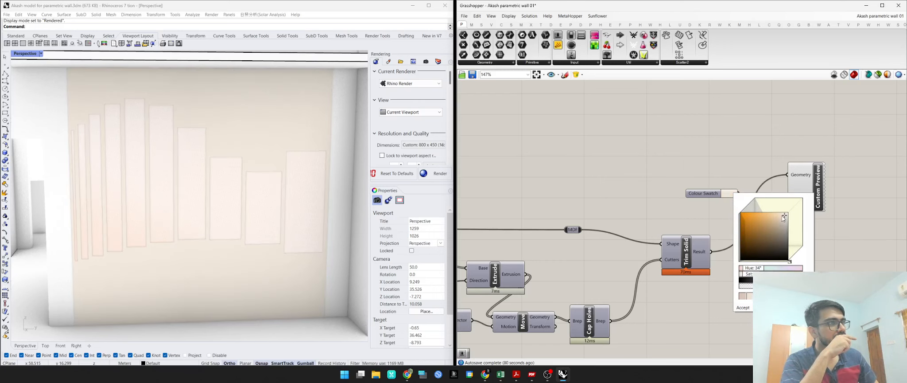
pyautogui.click(590, 163)
# - Set the Colour Swatch of the living room wall's Custom Preview to hue 36°, saturation 13 and value 80
pyautogui.scroll(-4, 169, 209)
pyautogui.moveTo(169, 208)
pyautogui.mouseDown(button='right')
pyautogui.moveTo(190, 220)
pyautogui.moveTo(181, 216)
pyautogui.mouseUp(button='right')
pyautogui.scroll(-5, 582, 202)
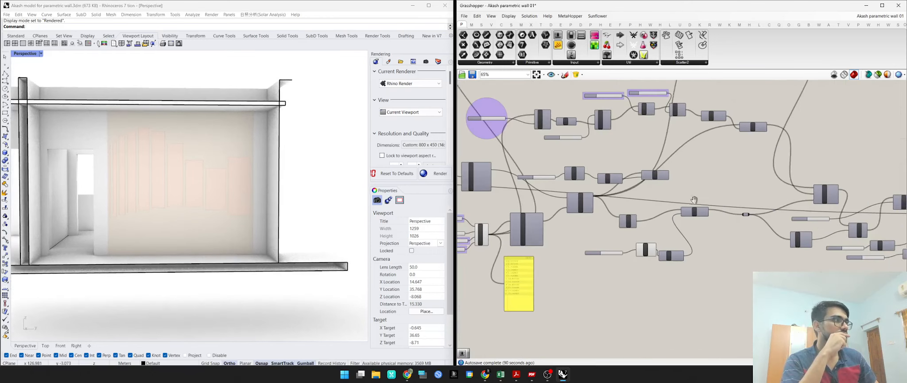
pyautogui.scroll(5, 551, 229)
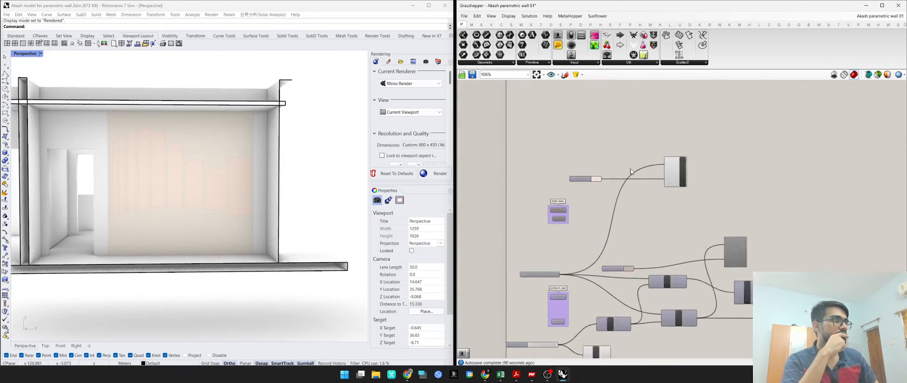
pyautogui.click(613, 172)
pyautogui.moveTo(666, 210)
pyautogui.mouseDown()
pyautogui.moveTo(668, 198)
pyautogui.moveTo(678, 199)
pyautogui.moveTo(667, 200)
pyautogui.mouseUp()
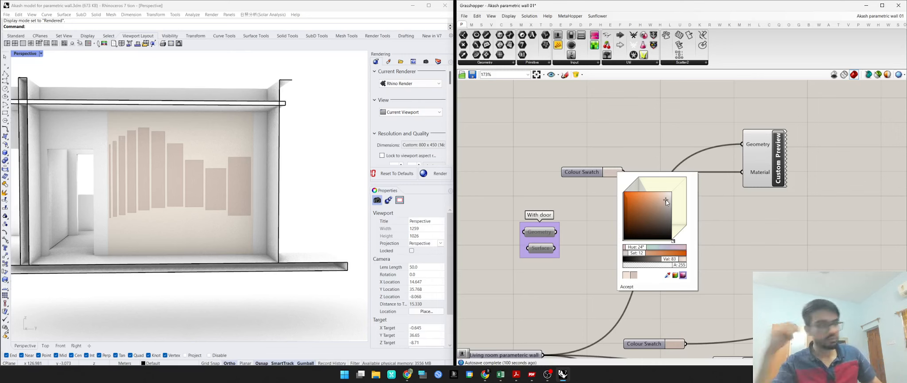
pyautogui.moveTo(665, 200); pyautogui.dragTo(663, 197)
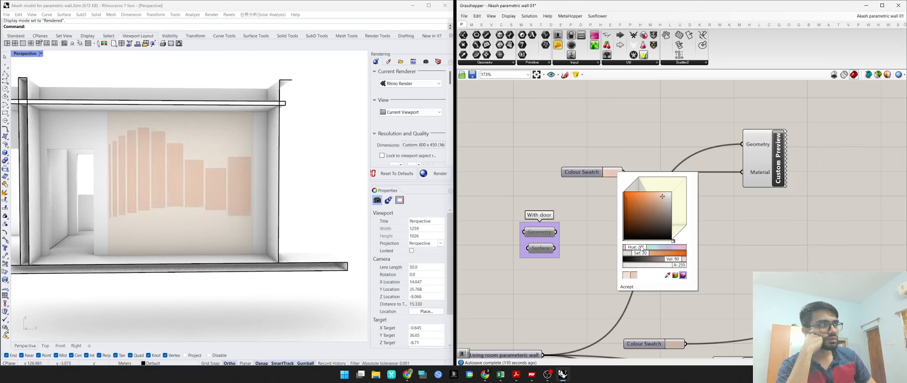
pyautogui.moveTo(641, 246); pyautogui.dragTo(643, 244)
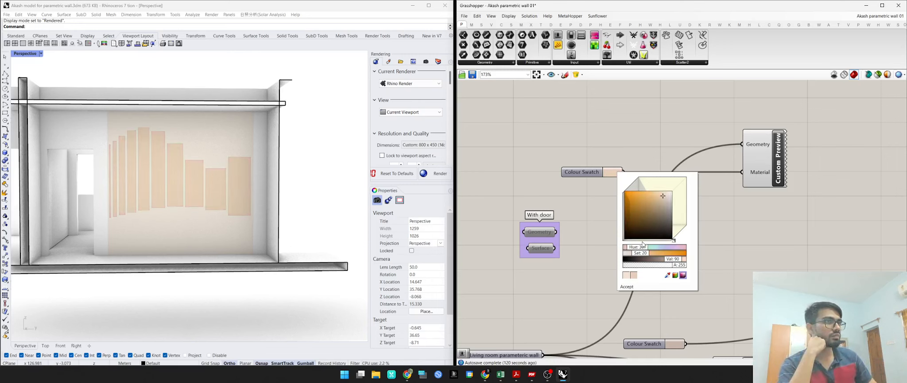
pyautogui.moveTo(662, 197); pyautogui.dragTo(669, 202)
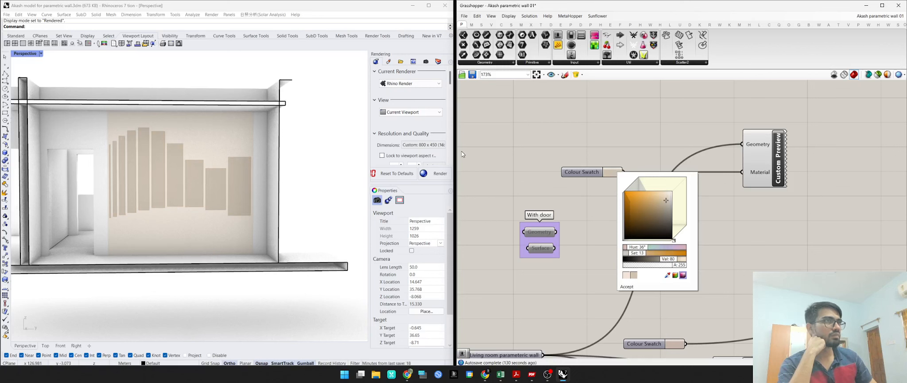
pyautogui.click(559, 143)
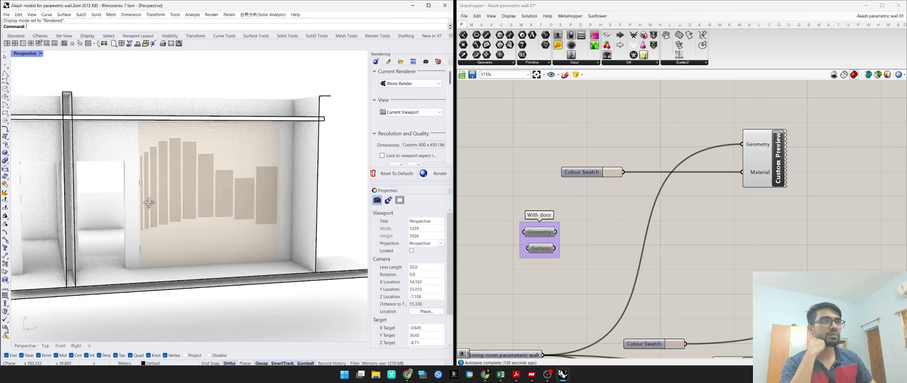
# - Hide the Rhino surface that overlaps the parametric wall
pyautogui.scroll(3, 160, 189)
pyautogui.scroll(-3, 206, 239)
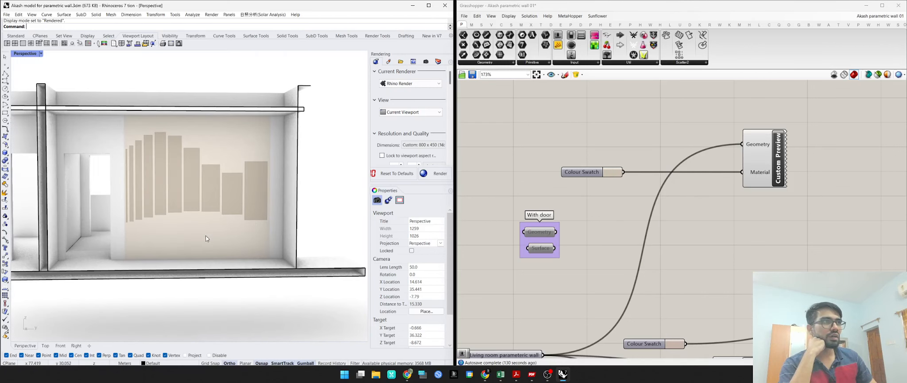
pyautogui.click(231, 165)
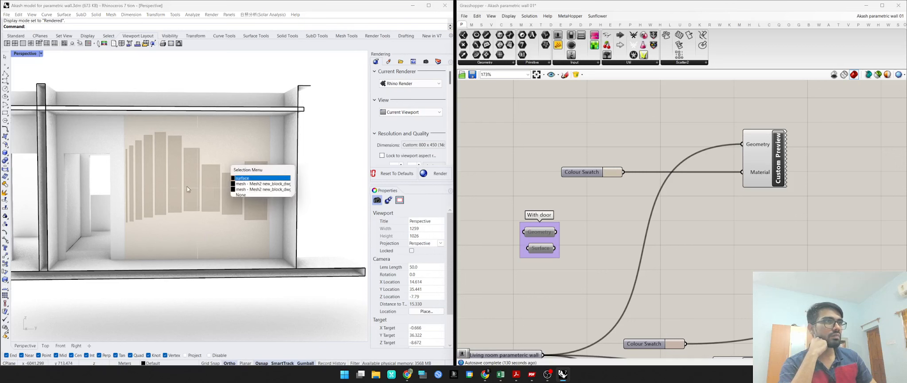
pyautogui.click(254, 177)
pyautogui.hotkey('ctrl', 'h')
pyautogui.click(218, 179)
pyautogui.press('Escape')
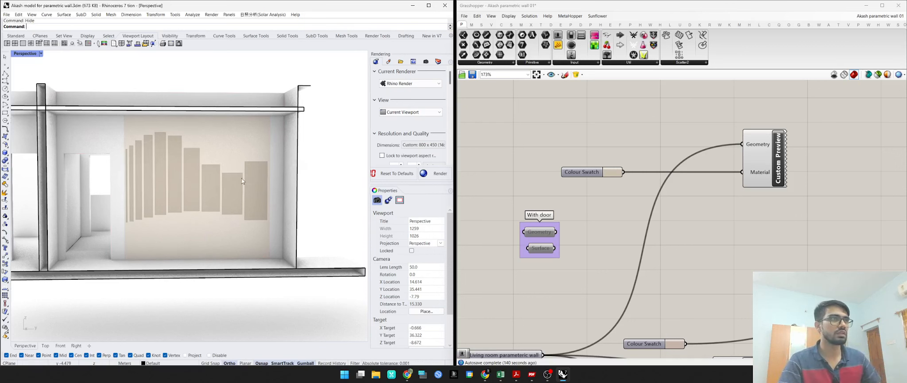
pyautogui.moveTo(218, 181); pyautogui.dragTo(243, 182, button='right')
pyautogui.scroll(3, 243, 182)
pyautogui.click(176, 189)
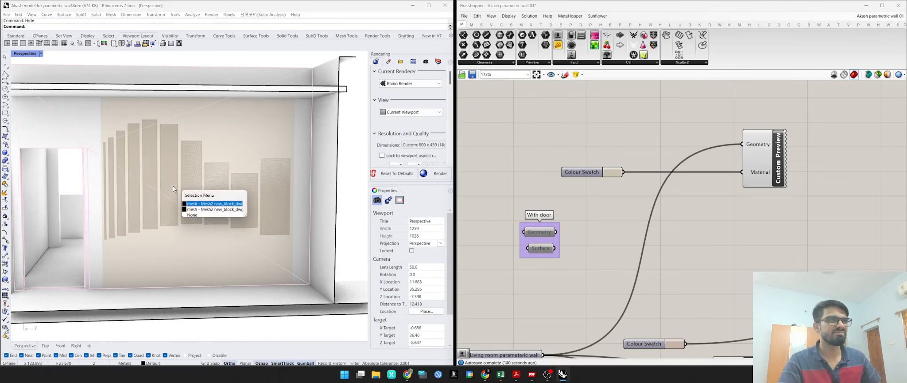
pyautogui.press('Escape')
# - Add a Move component to the canvas below the living room wall's Custom Preview
pyautogui.scroll(-6, 503, 149)
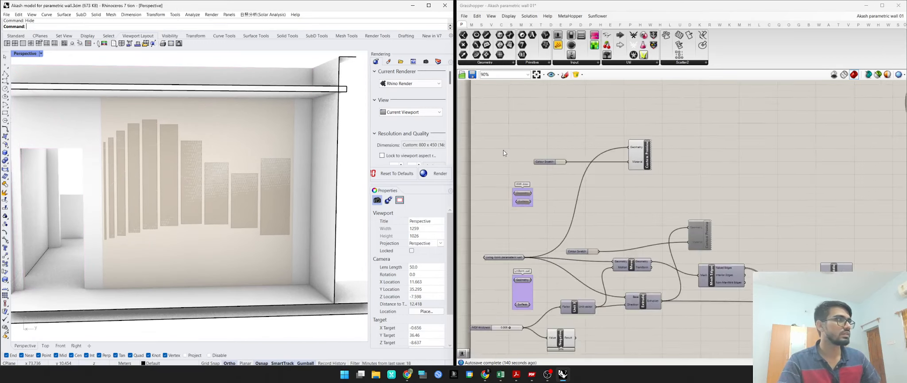
pyautogui.scroll(2, 564, 185)
pyautogui.doubleClick(555, 186)
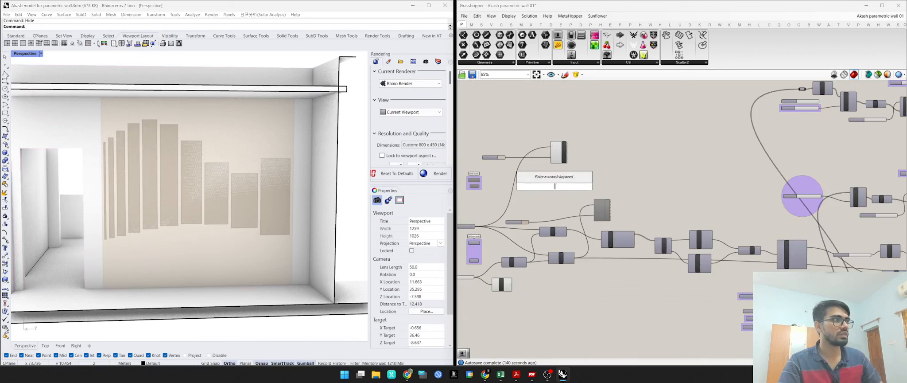
pyautogui.write('move')
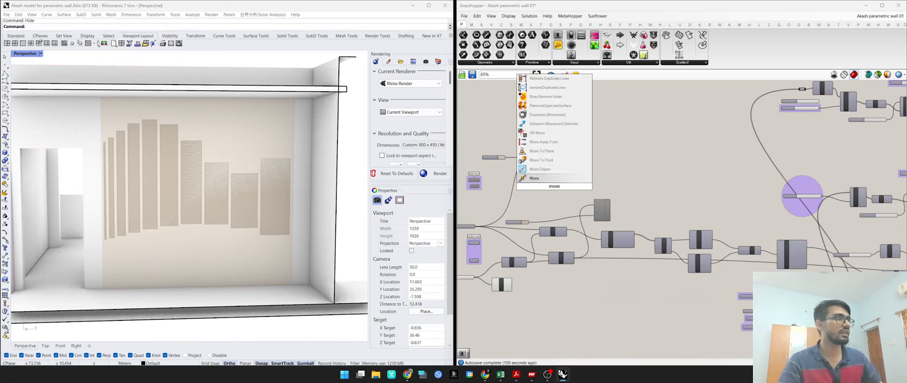
pyautogui.click(566, 180)
pyautogui.scroll(3, 555, 190)
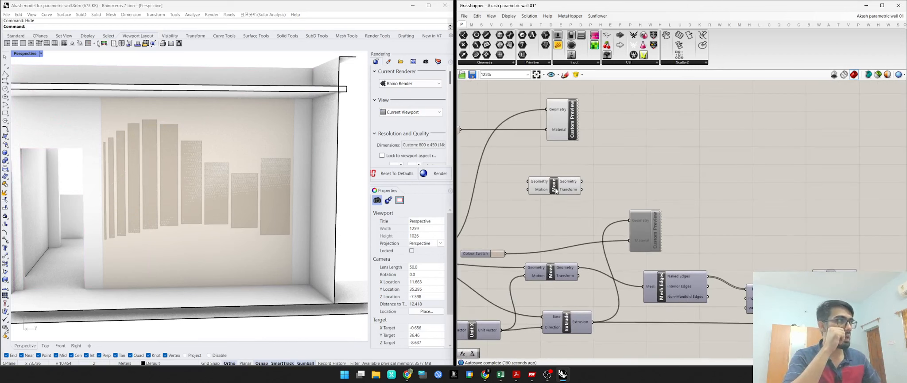
# - Insert a relay on the living room wall's preview wire and connect it to the new Move's Geometry input
pyautogui.moveTo(555, 190); pyautogui.dragTo(539, 177)
pyautogui.moveTo(542, 175); pyautogui.dragTo(632, 172, button='right')
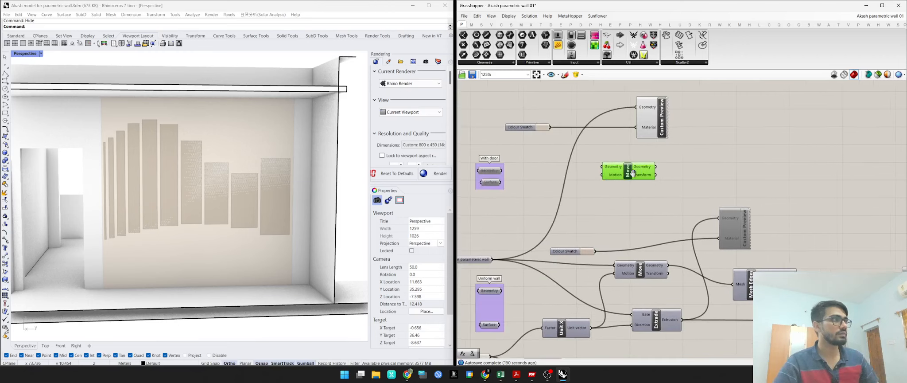
pyautogui.doubleClick(556, 215)
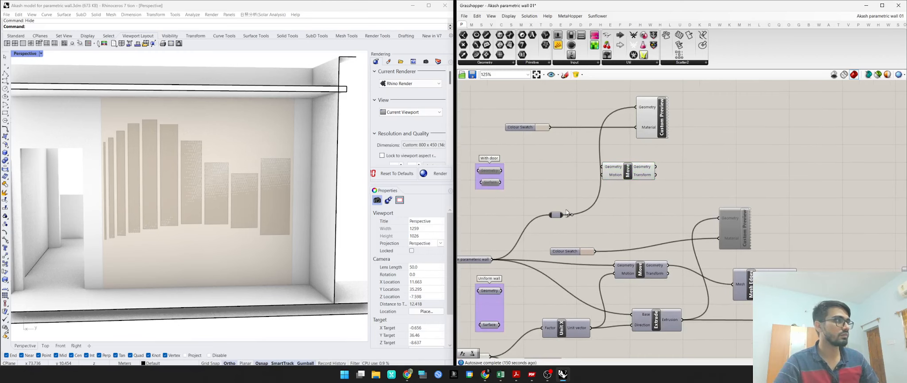
pyautogui.moveTo(564, 215); pyautogui.dragTo(665, 178)
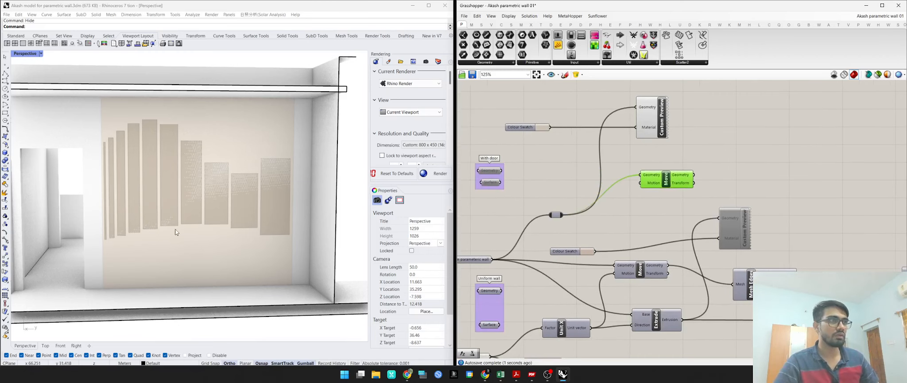
pyautogui.moveTo(175, 230); pyautogui.dragTo(188, 242, button='right')
pyautogui.doubleClick(615, 227)
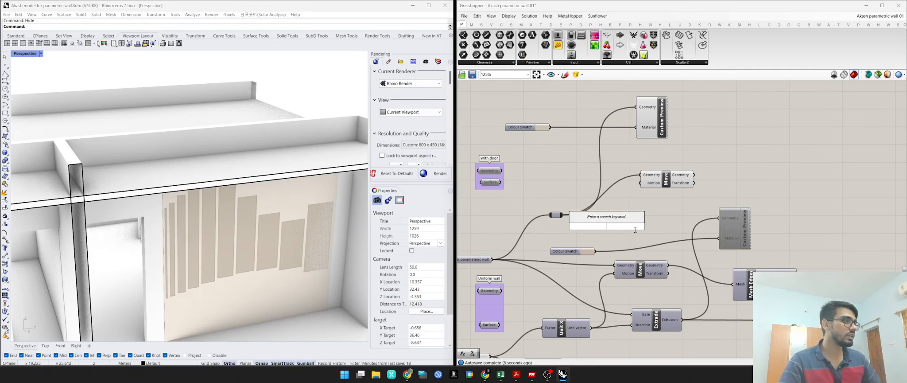
pyautogui.write('norma')
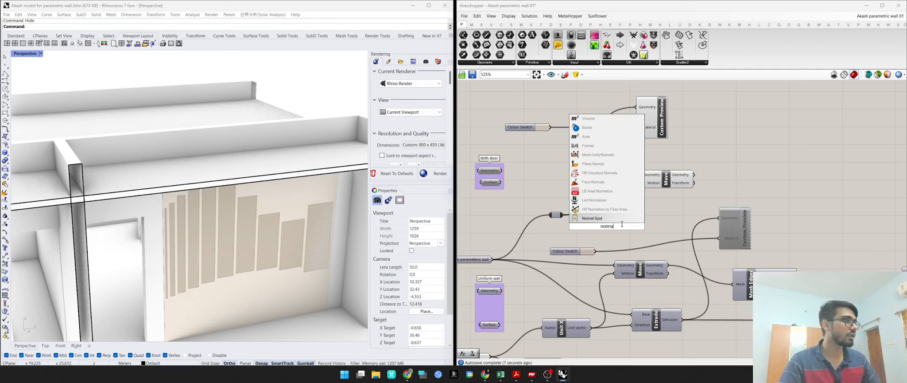
pyautogui.write('l')
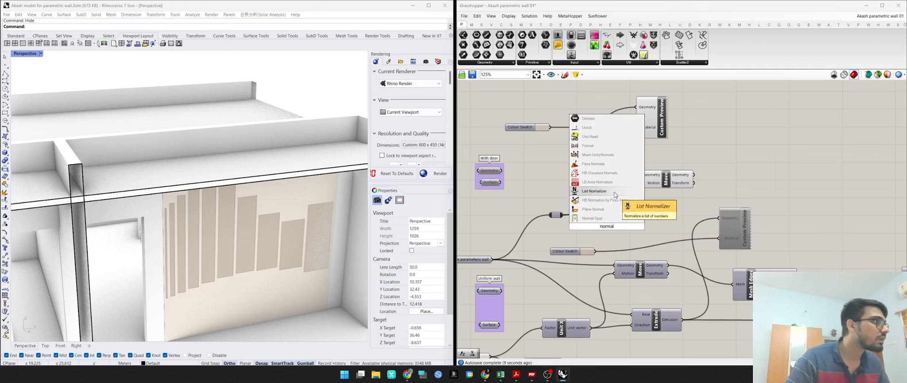
pyautogui.click(593, 209)
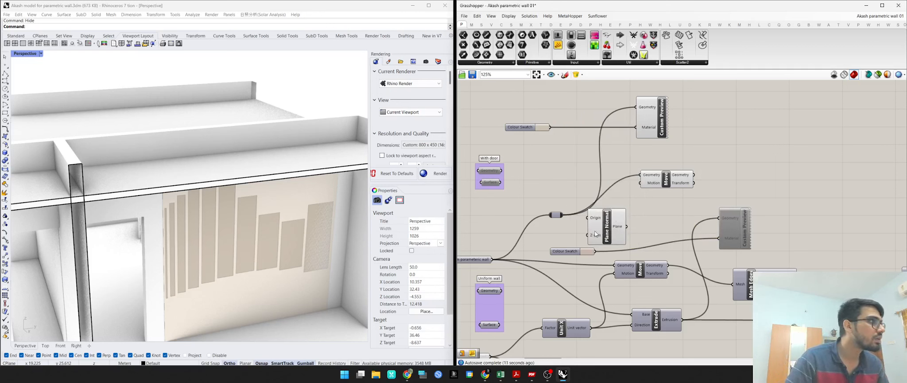
pyautogui.moveTo(563, 215); pyautogui.dragTo(588, 217)
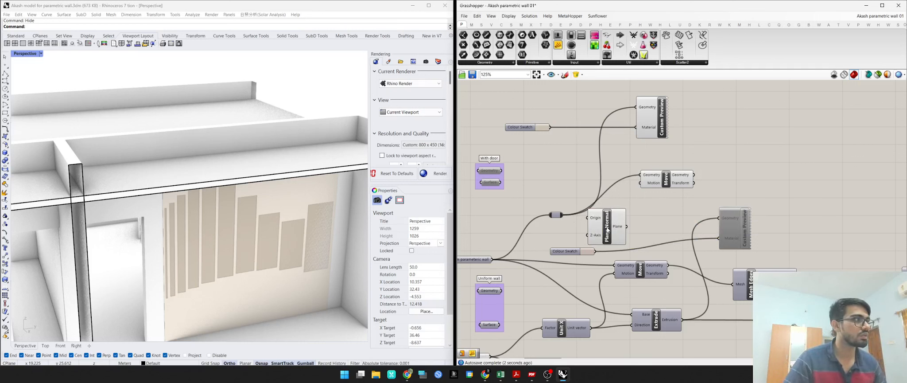
pyautogui.moveTo(607, 229); pyautogui.dragTo(579, 175)
pyautogui.press('Delete')
# - Add a Unit X vector component beside the "With door" group
pyautogui.rightClick(566, 179)
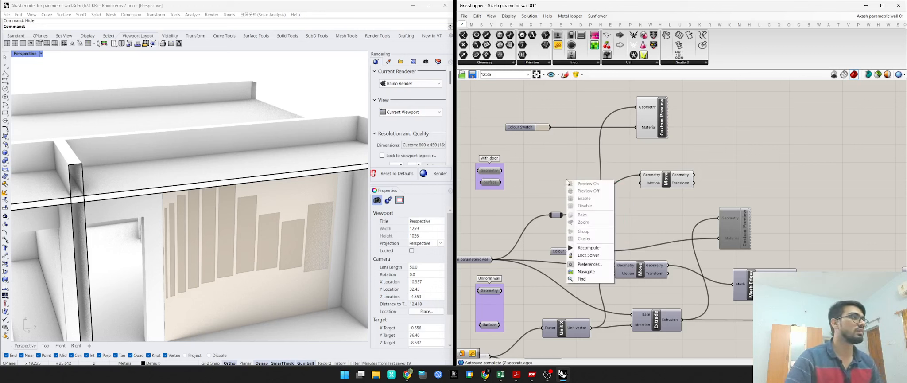
pyautogui.click(553, 180)
pyautogui.doubleClick(553, 180)
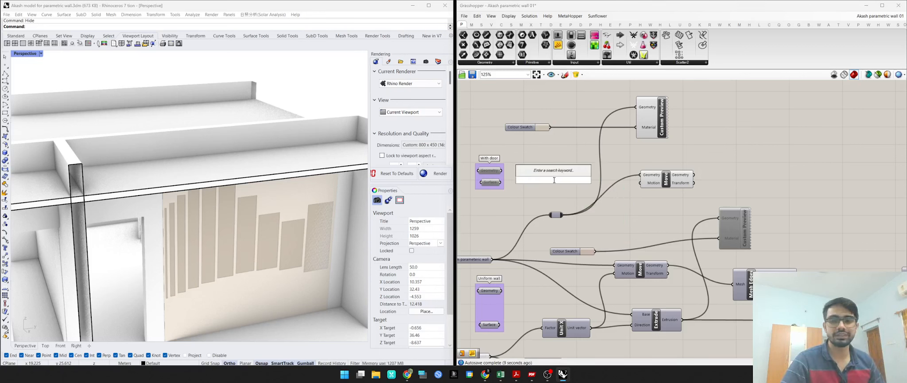
pyautogui.write('x')
pyautogui.click(553, 154)
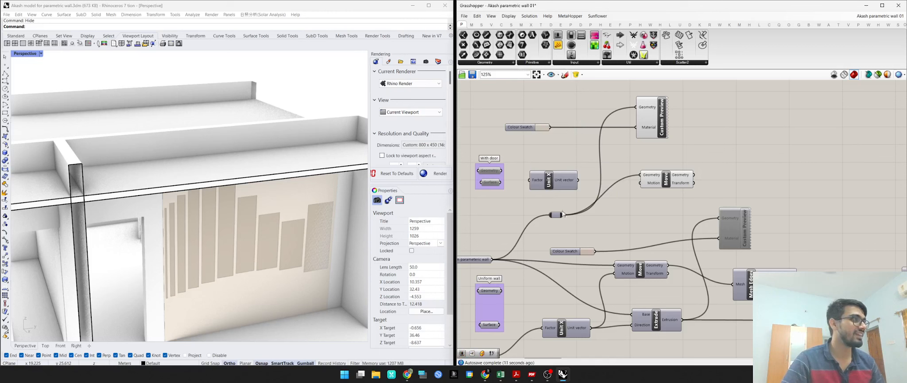
pyautogui.moveTo(562, 214); pyautogui.dragTo(607, 226)
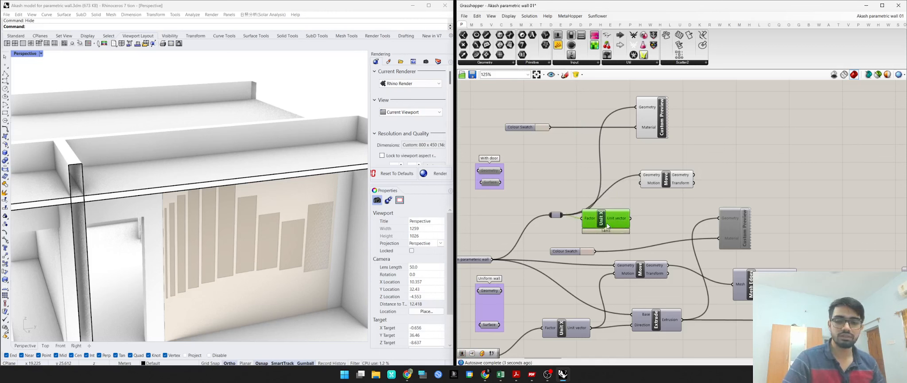
pyautogui.hotkey('ctrl', 'z')
pyautogui.hotkey('ctrl', 'z')
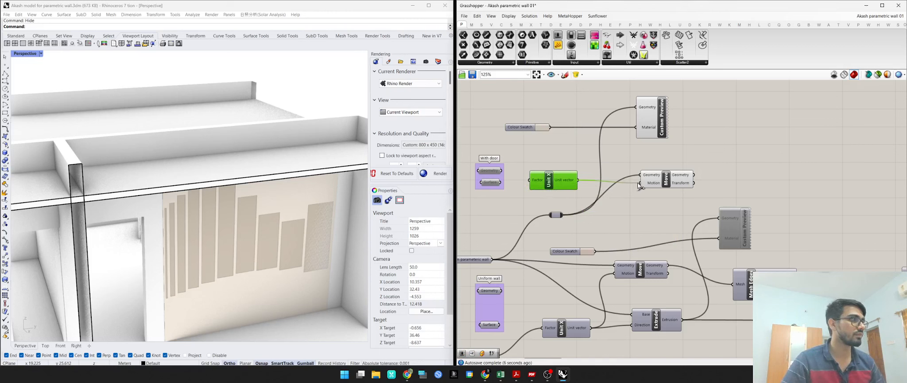
# - Connect Unit X to the new Move's Motion input and feed its Factor from a number slider set to 0.01
pyautogui.moveTo(639, 185); pyautogui.dragTo(639, 183)
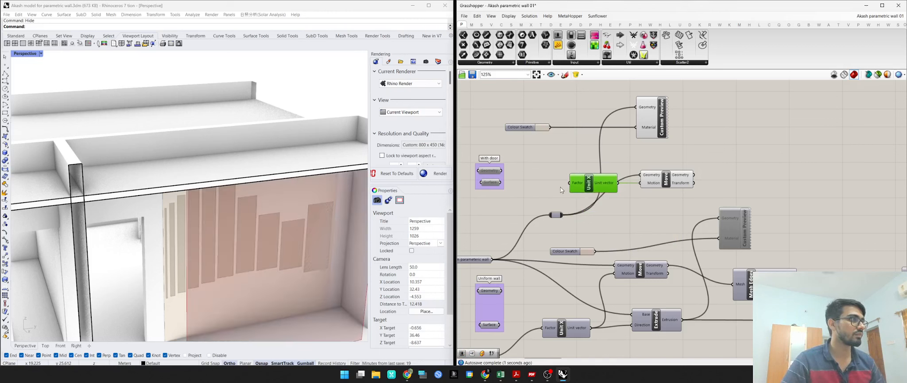
pyautogui.rightClick(549, 186)
pyautogui.doubleClick(541, 187)
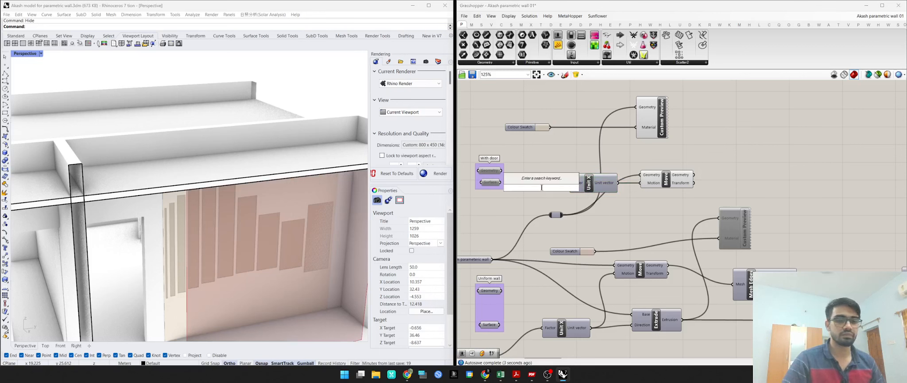
pyautogui.write('10')
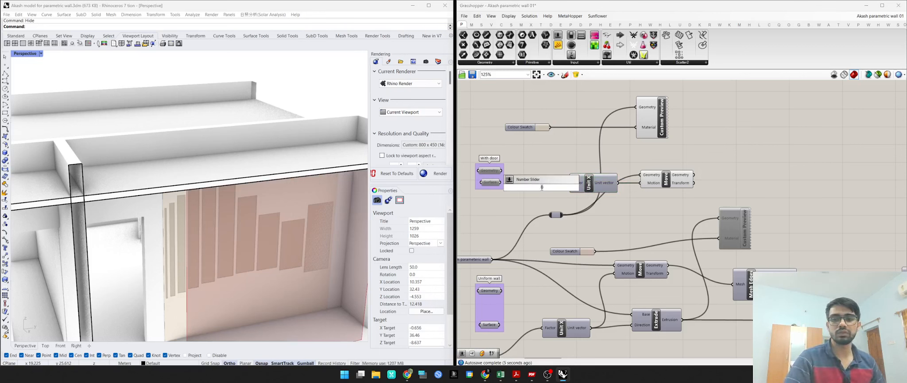
pyautogui.press('Return')
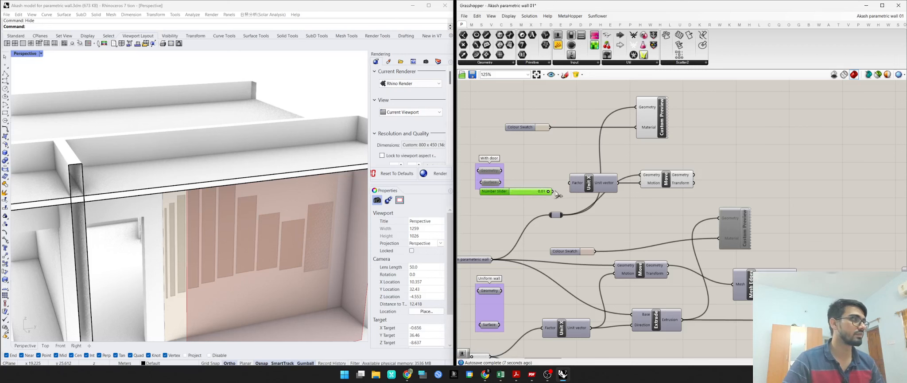
# - Connect the Move's Geometry output to the Geometry input of the living room wall's Custom Preview
pyautogui.moveTo(179, 264); pyautogui.dragTo(232, 252, button='right')
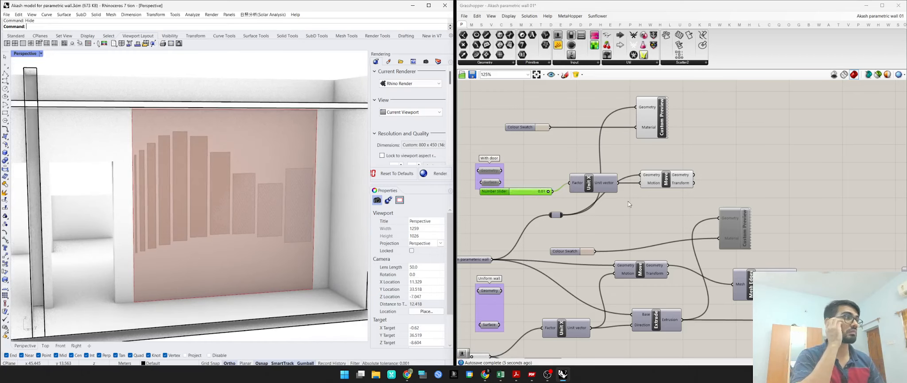
pyautogui.moveTo(695, 174); pyautogui.dragTo(636, 107)
pyautogui.moveTo(217, 231); pyautogui.dragTo(226, 247, button='right')
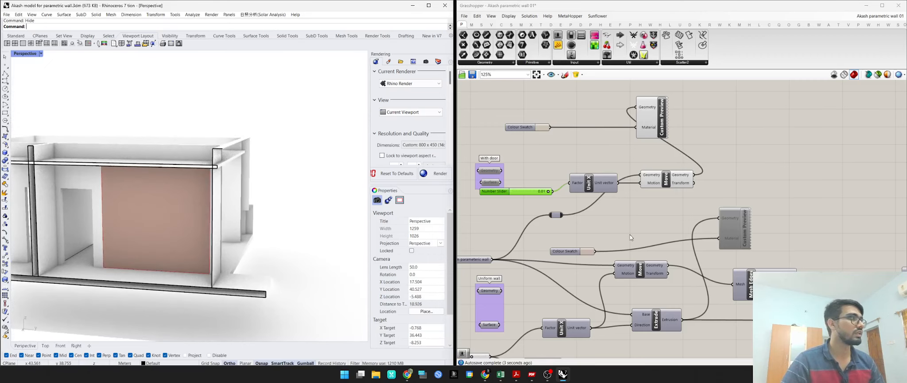
# - Copy the number slider, Unit X and Move components and place the copies above the Trim Solid component
pyautogui.moveTo(662, 159); pyautogui.dragTo(532, 196)
pyautogui.moveTo(779, 170); pyautogui.dragTo(507, 251, button='right')
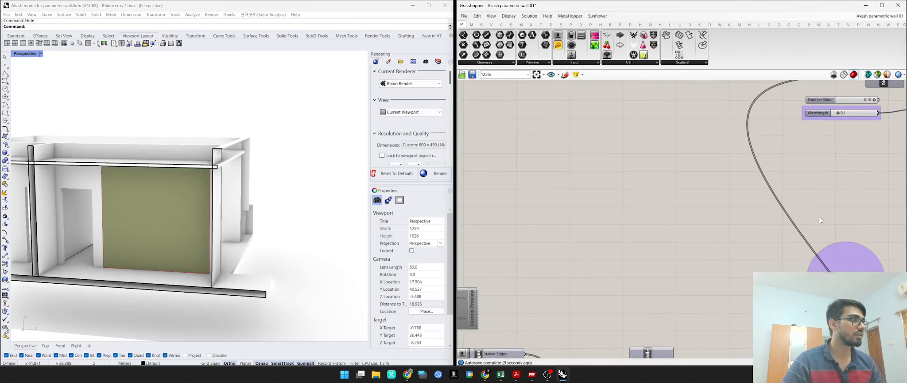
pyautogui.scroll(-4, 821, 220)
pyautogui.scroll(-6, 638, 239)
pyautogui.moveTo(557, 238); pyautogui.dragTo(749, 166)
pyautogui.scroll(8, 868, 246)
pyautogui.moveTo(796, 198); pyautogui.dragTo(768, 160)
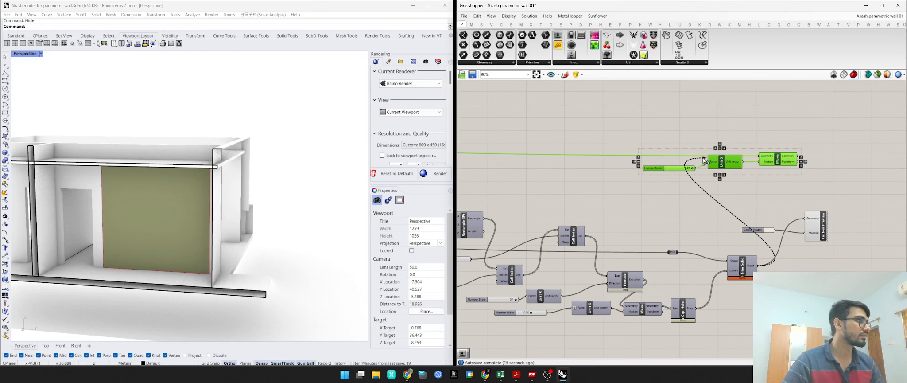
# - Feed the Trim Solid result into the copied Move's Geometry and connect the moved geometry to its Custom Preview
pyautogui.moveTo(760, 159); pyautogui.dragTo(760, 158)
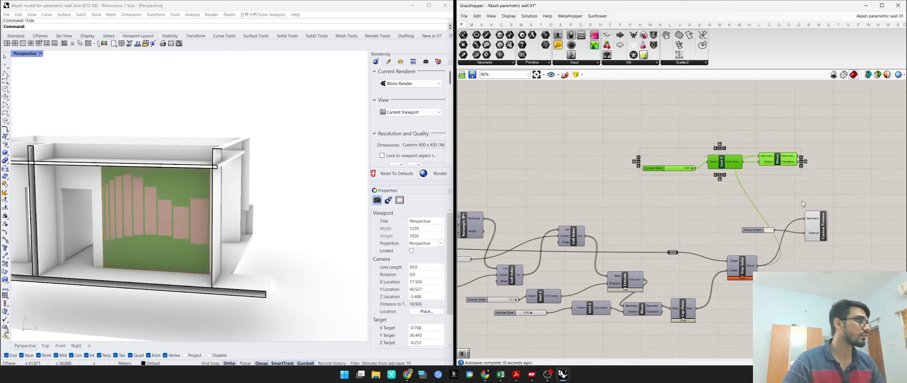
pyautogui.moveTo(807, 220); pyautogui.dragTo(805, 218)
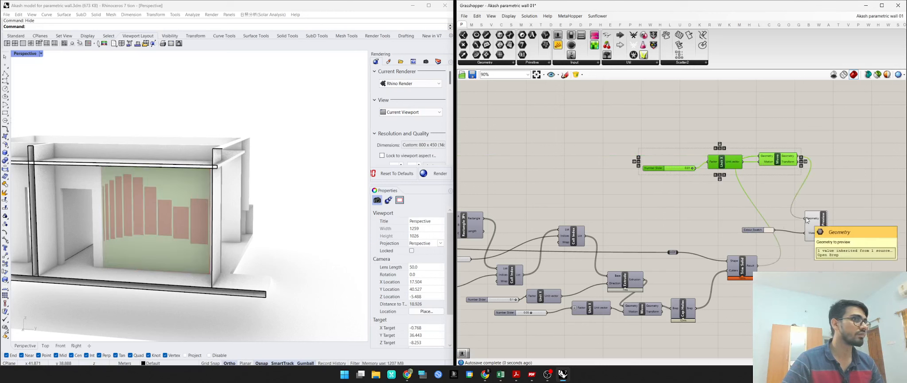
pyautogui.click(589, 110)
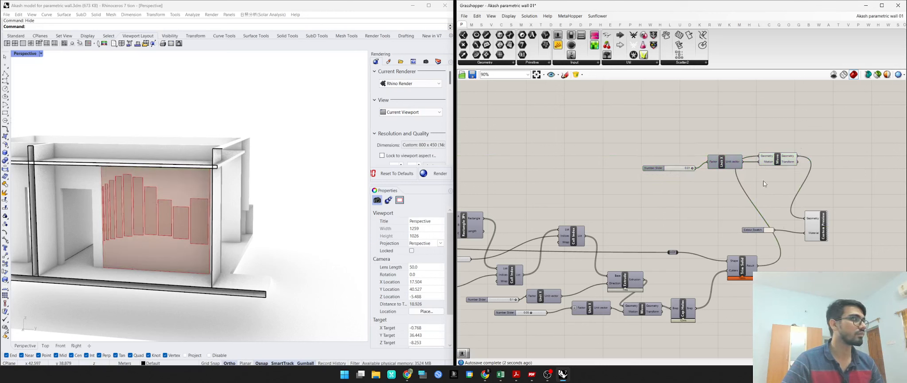
# - Turn off the preview of both the copied Move near Trim Solid and the original Move for the wall
pyautogui.click(778, 160)
pyautogui.middleClick(778, 158)
pyautogui.click(800, 139)
pyautogui.scroll(-7, 778, 207)
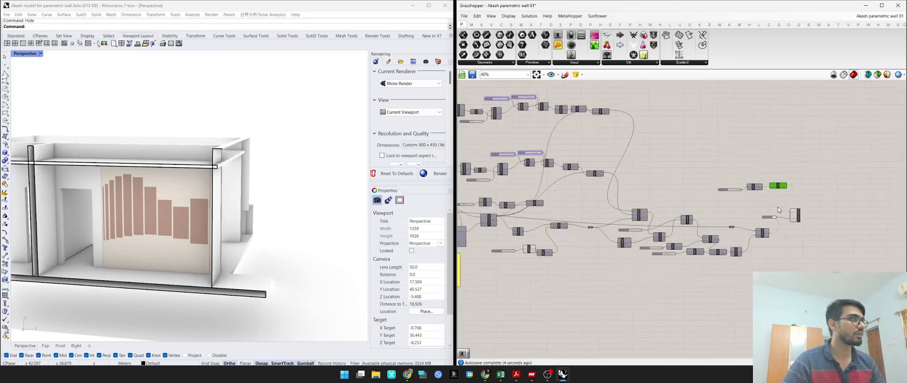
pyautogui.moveTo(562, 153); pyautogui.dragTo(624, 177, button='right')
pyautogui.scroll(7, 615, 201)
pyautogui.click(643, 234)
pyautogui.middleClick(643, 233)
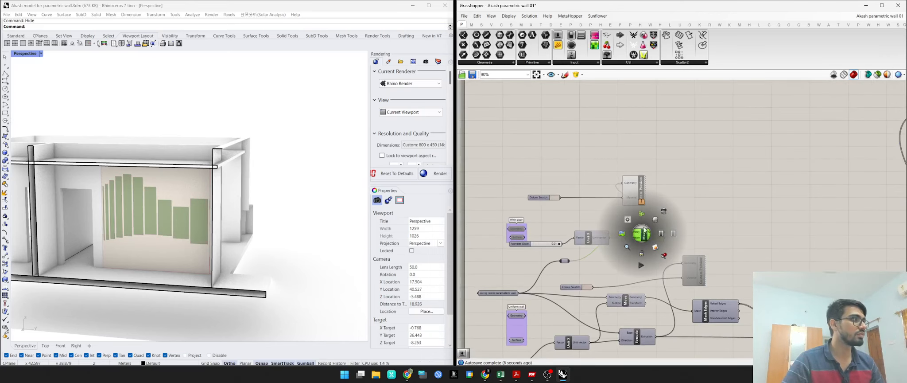
pyautogui.click(664, 211)
# - Examine the wall surface and its vertical cutouts in the rendered Perspective view from several angles and distances
pyautogui.scroll(6, 267, 256)
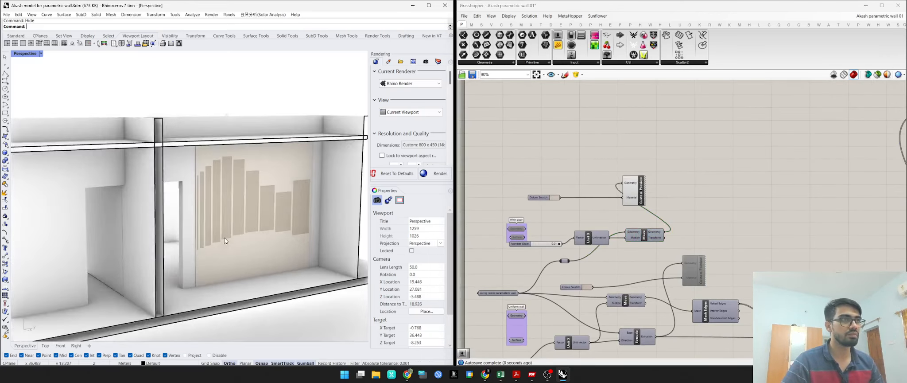
pyautogui.moveTo(282, 236); pyautogui.dragTo(204, 238, button='right')
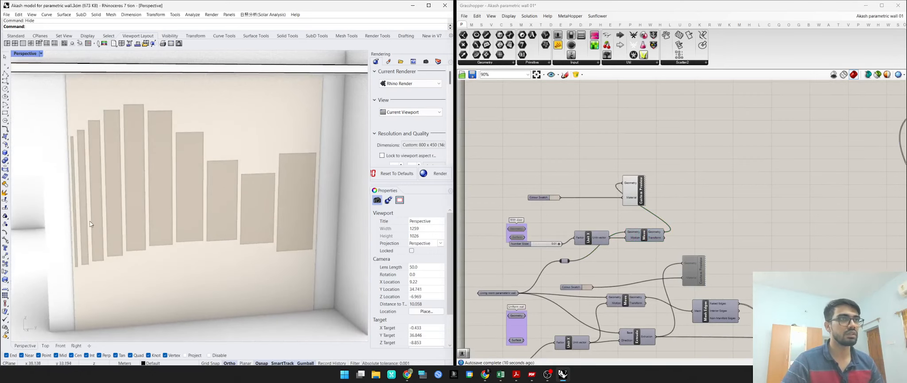
pyautogui.scroll(2, 68, 154)
pyautogui.moveTo(68, 154); pyautogui.dragTo(144, 154, button='right')
pyautogui.scroll(-4, 147, 188)
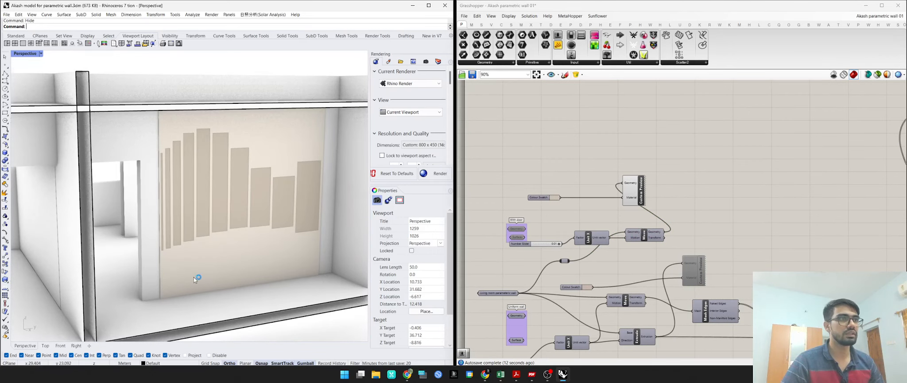
pyautogui.moveTo(194, 277); pyautogui.dragTo(214, 243, button='right')
pyautogui.scroll(4, 214, 201)
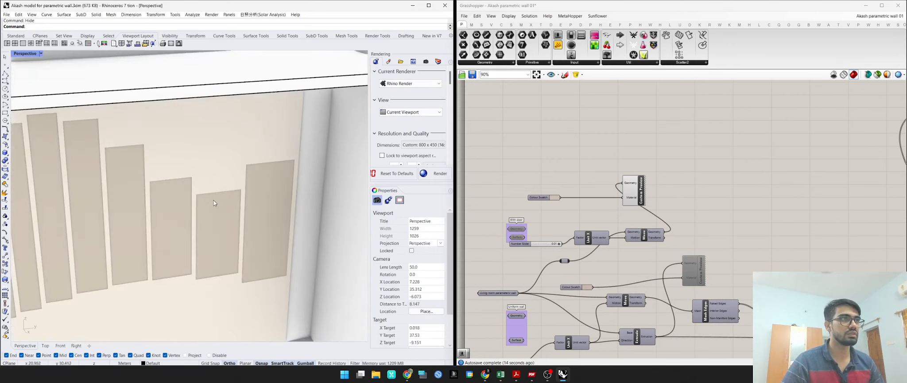
pyautogui.moveTo(250, 199); pyautogui.dragTo(211, 201, button='right')
pyautogui.scroll(6, 196, 257)
pyautogui.moveTo(212, 279); pyautogui.dragTo(224, 254, button='right')
pyautogui.scroll(-8, 226, 253)
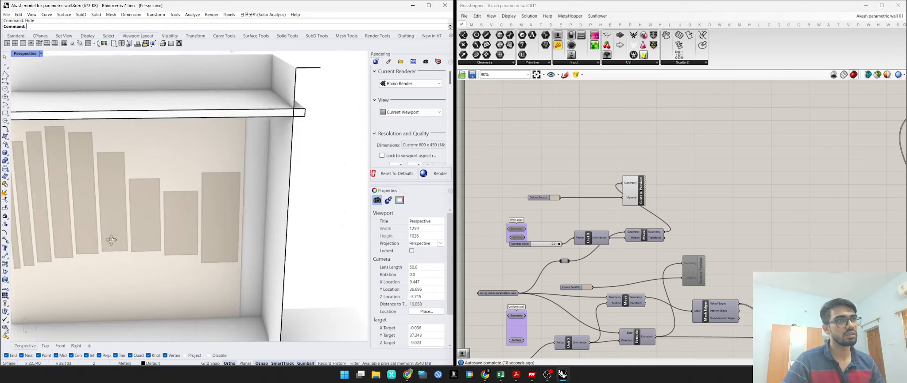
# - Try feeding the MDF thickness through the Negative component into the Factor input of the Unit X below the uniform wall group
pyautogui.moveTo(111, 240); pyautogui.dragTo(142, 235, button='right')
pyautogui.scroll(6, 217, 177)
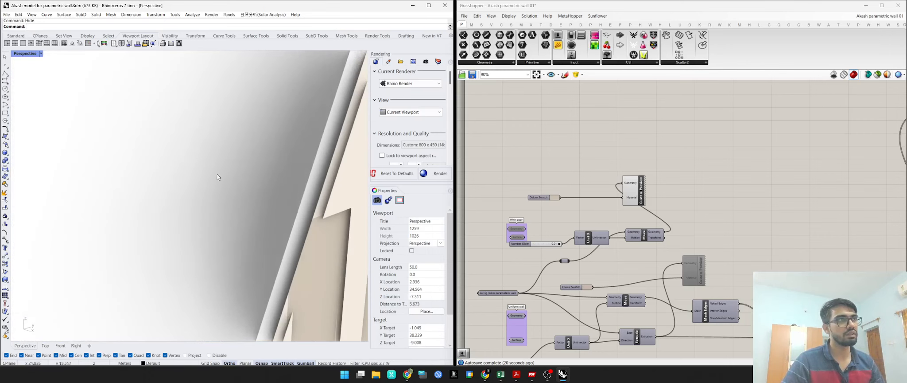
pyautogui.scroll(-2, 232, 185)
pyautogui.scroll(-5, 700, 213)
pyautogui.scroll(7, 616, 263)
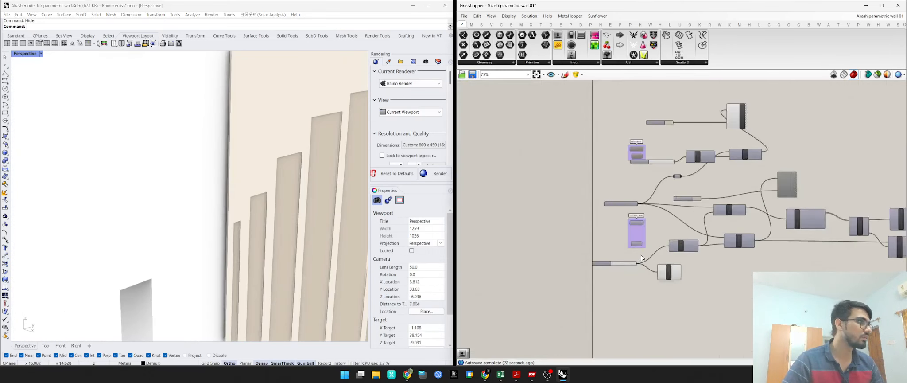
pyautogui.moveTo(622, 265); pyautogui.dragTo(630, 263)
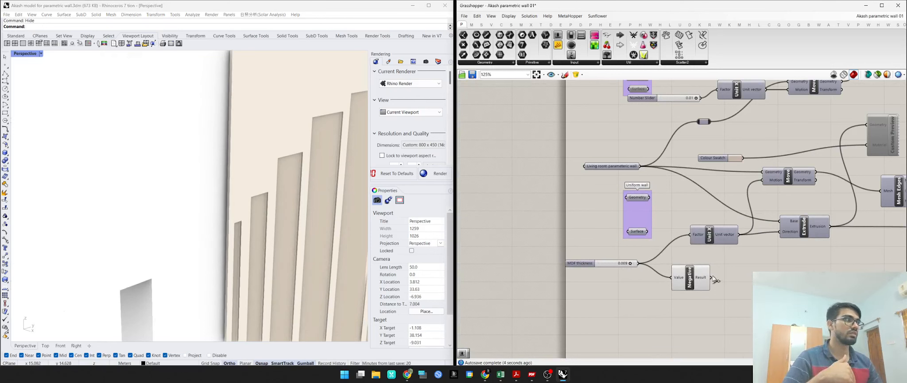
pyautogui.moveTo(695, 234)
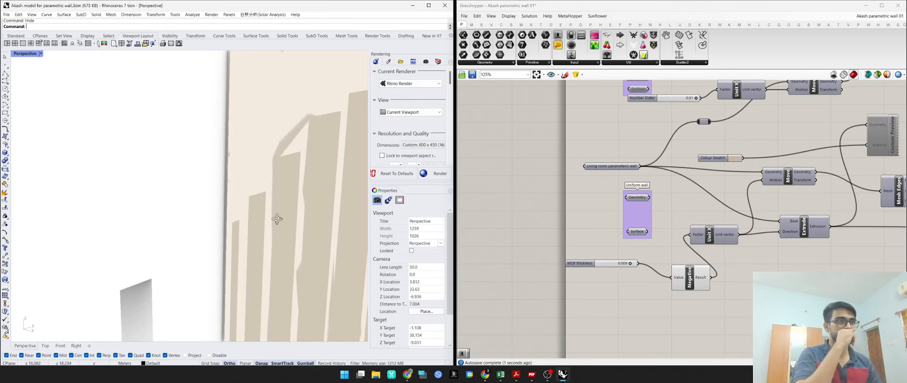
pyautogui.moveTo(277, 217)
pyautogui.mouseDown(button='right')
pyautogui.moveTo(263, 217)
pyautogui.moveTo(291, 217)
pyautogui.mouseUp(button='right')
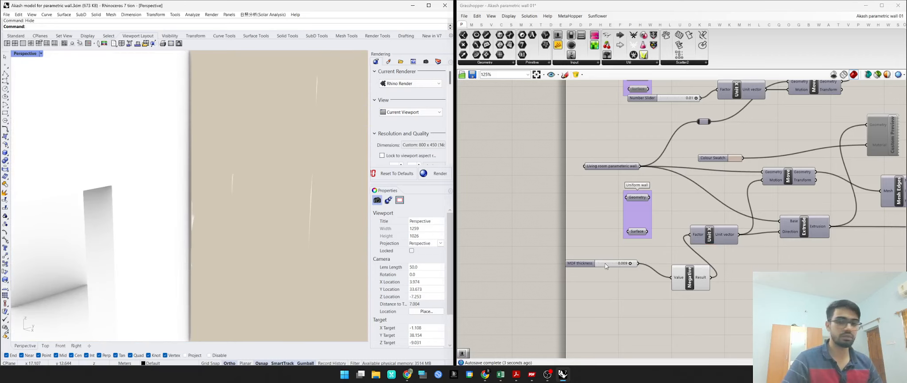
# - Undo the connection from Negative to Unit X in Grasshopper and redo the reverted hide operation in Rhino
pyautogui.hotkey('ctrl', 'z')
pyautogui.click(751, 287)
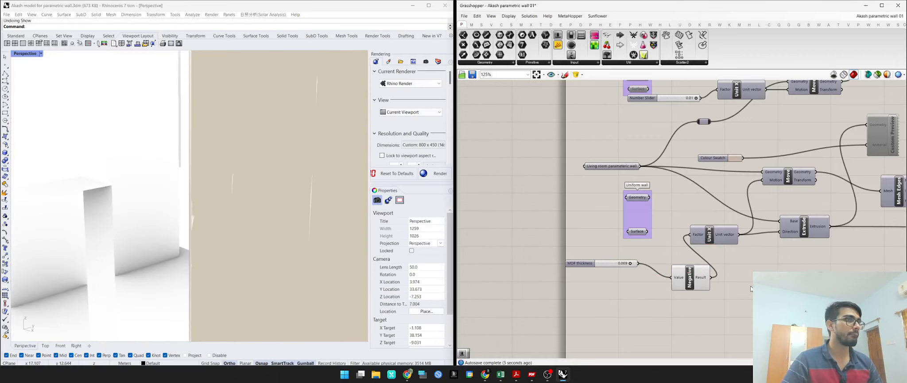
pyautogui.hotkey('ctrl', 'z')
pyautogui.click(95, 186)
pyautogui.press('Escape')
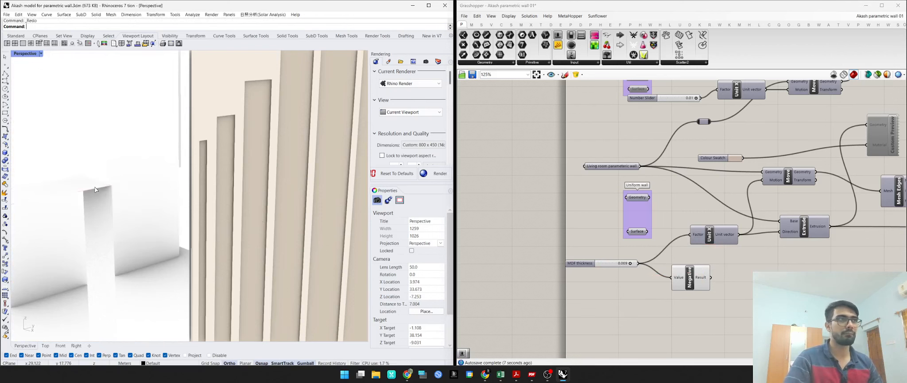
pyautogui.hotkey('ctrl', 'y')
# - Examine the living room wall and its vertical recesses within the sectioned room in the rendered Perspective view
pyautogui.scroll(-3, 150, 215)
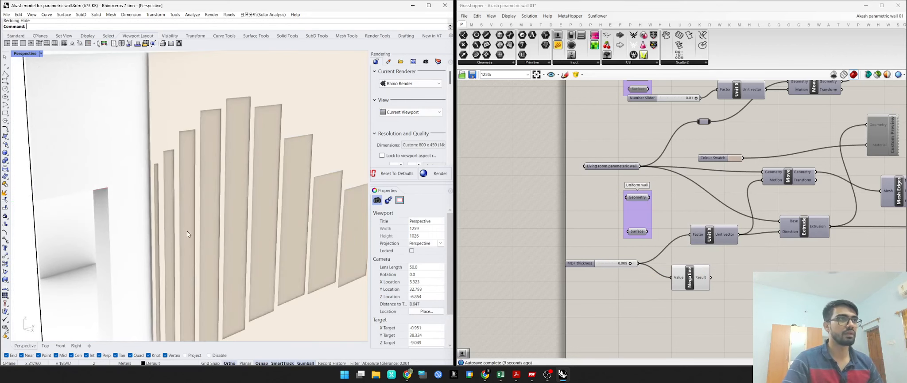
pyautogui.moveTo(150, 215); pyautogui.dragTo(204, 225, button='right')
pyautogui.scroll(-3, 196, 224)
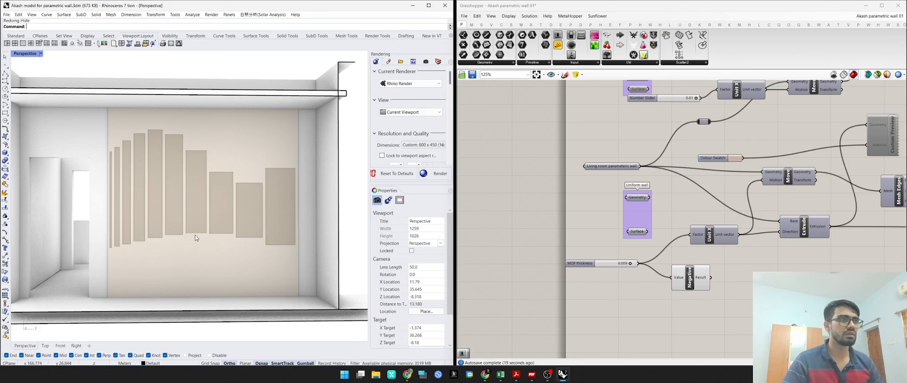
pyautogui.scroll(2, 169, 199)
pyautogui.moveTo(200, 231); pyautogui.dragTo(234, 222, button='right')
pyautogui.scroll(-4, 191, 245)
pyautogui.scroll(2, 225, 217)
pyautogui.keyDown('shift'); pyautogui.moveTo(232, 191); pyautogui.dragTo(221, 222, button='right'); pyautogui.keyUp('shift')
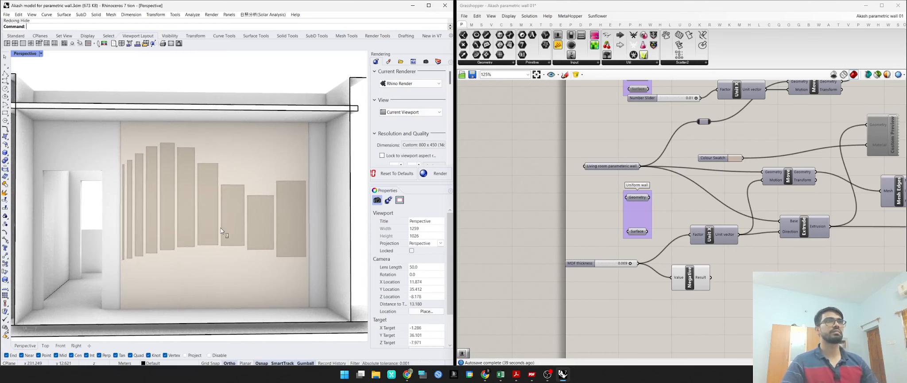
pyautogui.moveTo(220, 227); pyautogui.dragTo(243, 247, button='right')
pyautogui.keyDown('shift'); pyautogui.moveTo(233, 208); pyautogui.dragTo(229, 215, button='right'); pyautogui.keyUp('shift')
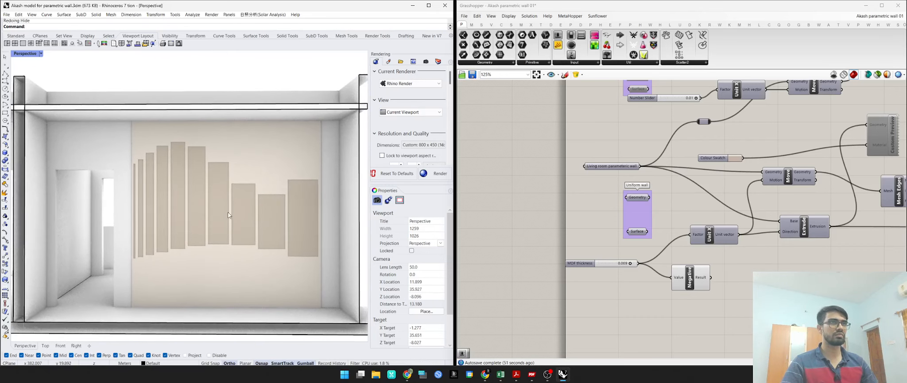
# - Look over the whole house model in the four-viewport layout and return the Perspective view to full size
pyautogui.click(15, 44)
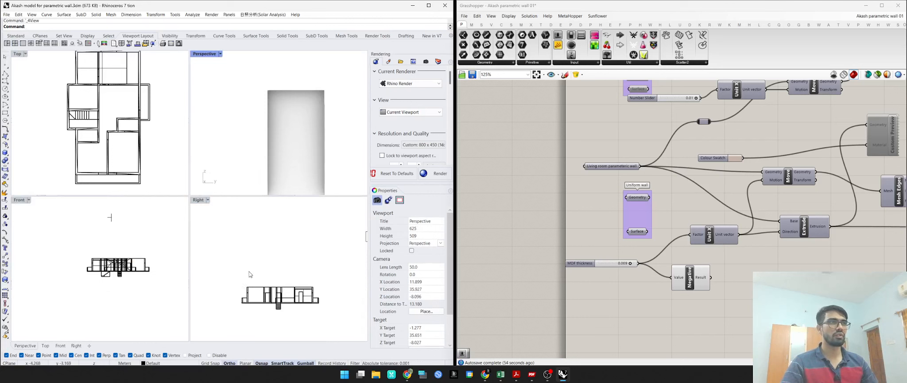
pyautogui.scroll(-8, 251, 274)
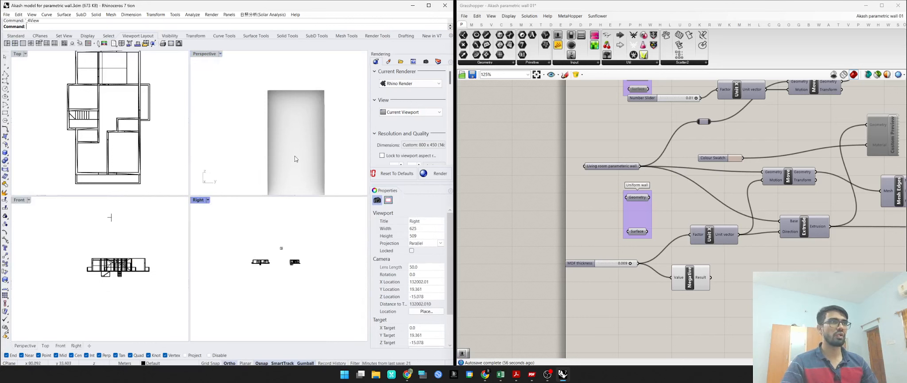
pyautogui.scroll(-6, 296, 158)
pyautogui.scroll(8, 228, 147)
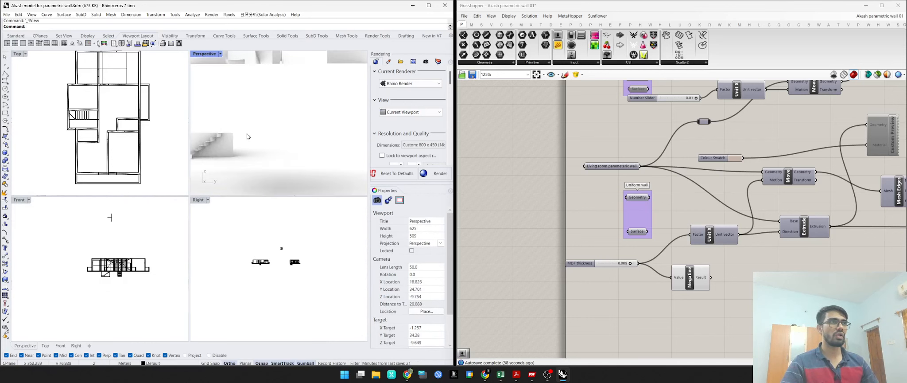
pyautogui.scroll(-6, 303, 134)
pyautogui.moveTo(304, 134); pyautogui.dragTo(258, 158, button='right')
pyautogui.scroll(-8, 262, 133)
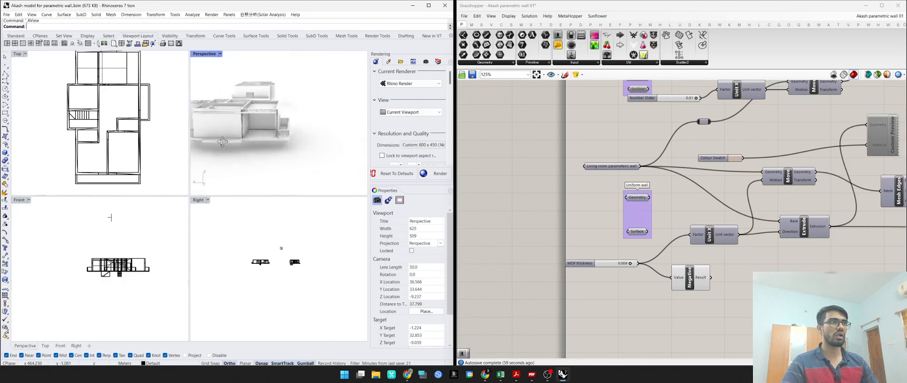
pyautogui.scroll(10, 261, 128)
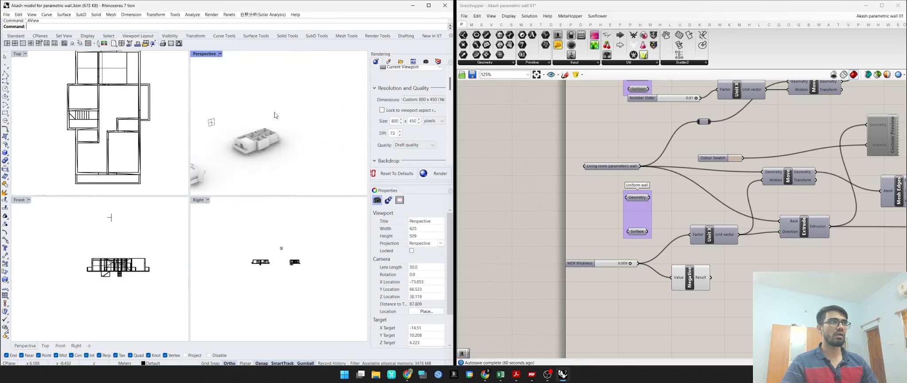
pyautogui.scroll(-10, 245, 130)
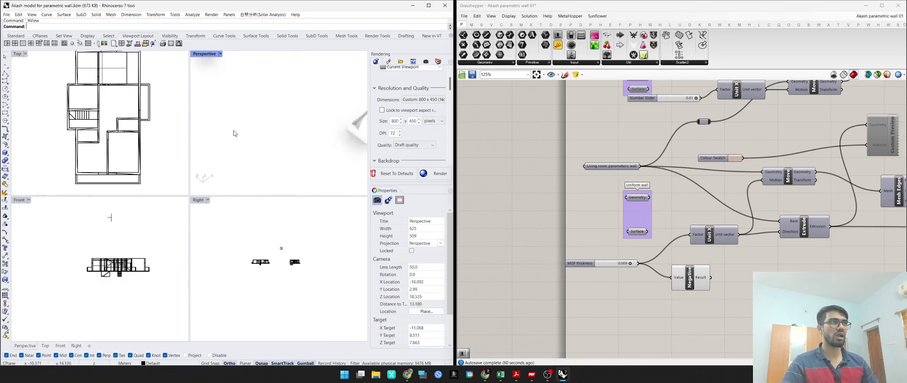
pyautogui.scroll(5, 245, 130)
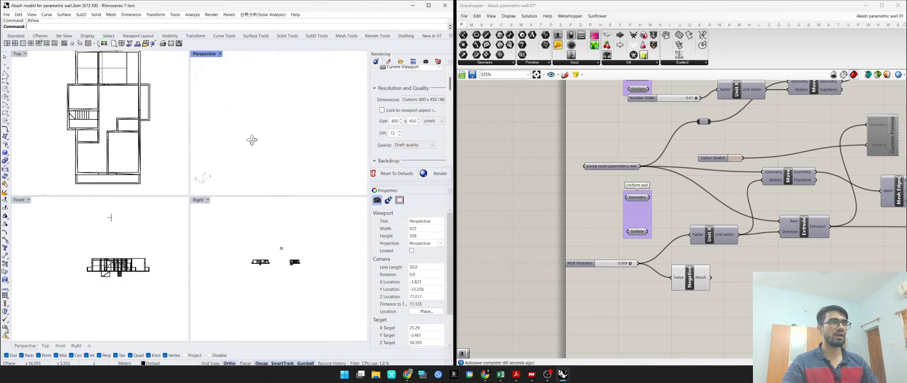
pyautogui.doubleClick(208, 54)
# - Select the clipping plane above the houses and move it along its normal to section the model, exposing the living room wall
pyautogui.scroll(-10, 193, 132)
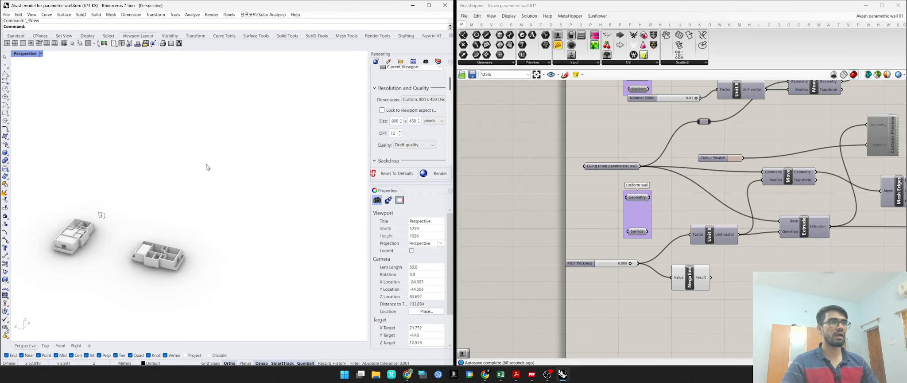
pyautogui.scroll(3, 184, 253)
pyautogui.scroll(5, 184, 254)
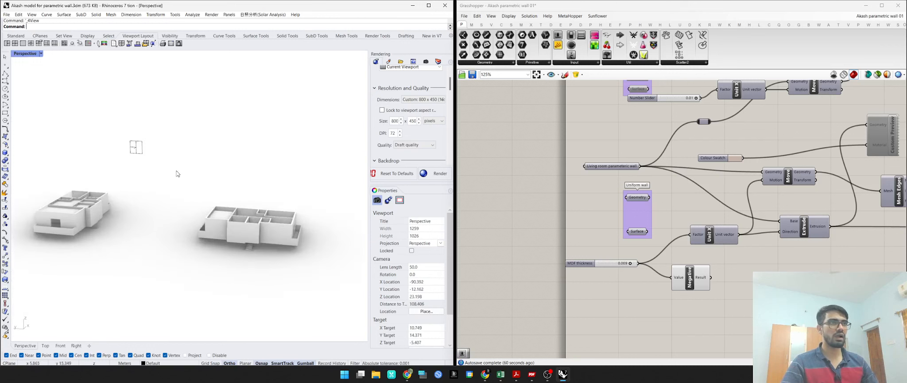
pyautogui.moveTo(178, 131); pyautogui.dragTo(121, 156)
pyautogui.moveTo(214, 179); pyautogui.dragTo(165, 139, button='right')
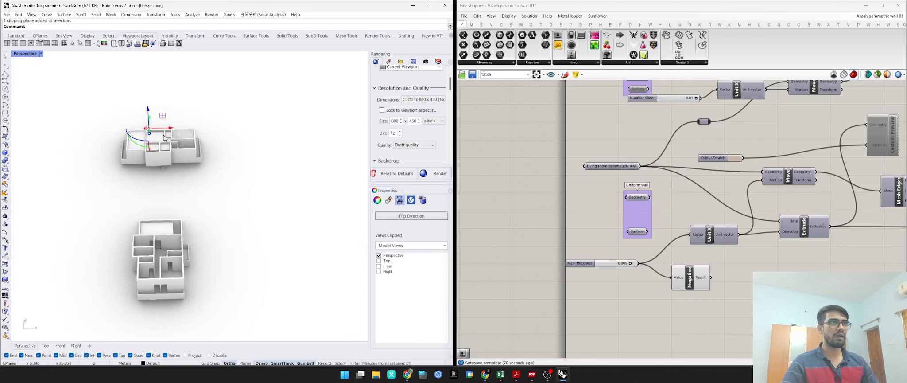
pyautogui.moveTo(201, 130); pyautogui.dragTo(202, 131)
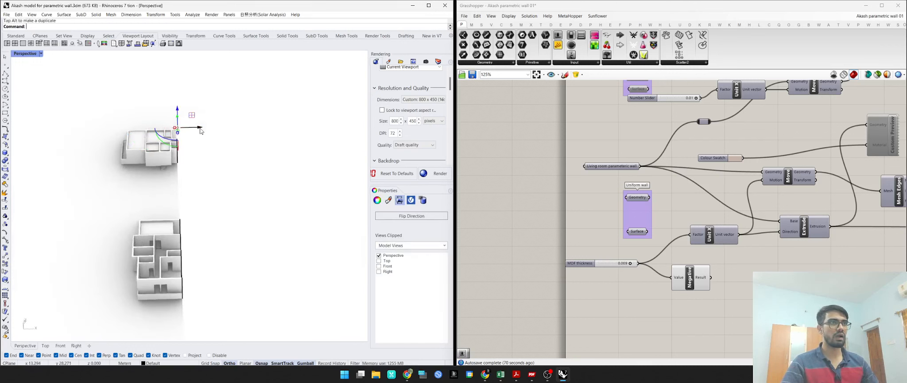
pyautogui.moveTo(246, 153); pyautogui.dragTo(205, 130, button='right')
pyautogui.scroll(6, 284, 204)
pyautogui.moveTo(269, 216); pyautogui.dragTo(243, 197, button='right')
pyautogui.scroll(10, 231, 203)
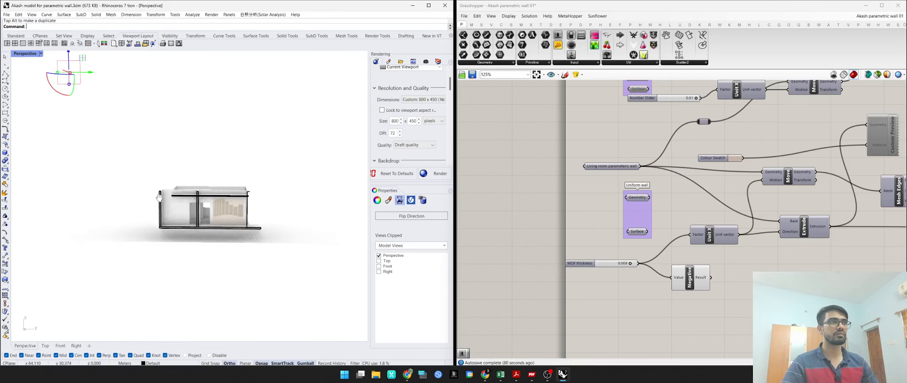
pyautogui.scroll(8, 232, 198)
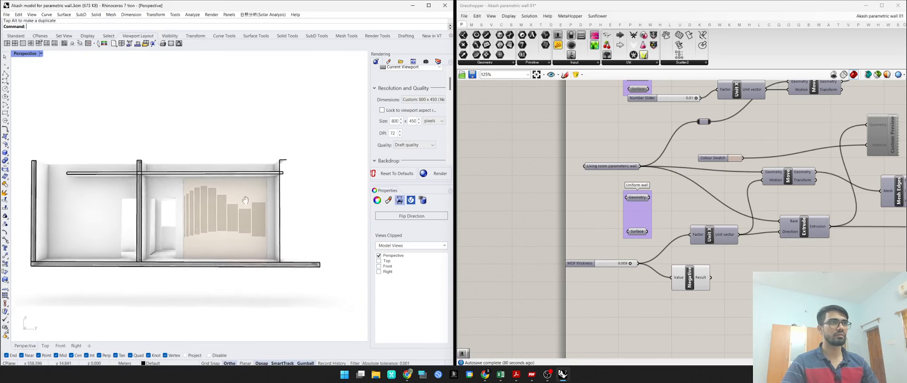
pyautogui.moveTo(242, 226); pyautogui.dragTo(313, 223, button='right')
# - Rotate the clipping plane 180 degrees about its normal and deselect it
pyautogui.scroll(-12, 212, 202)
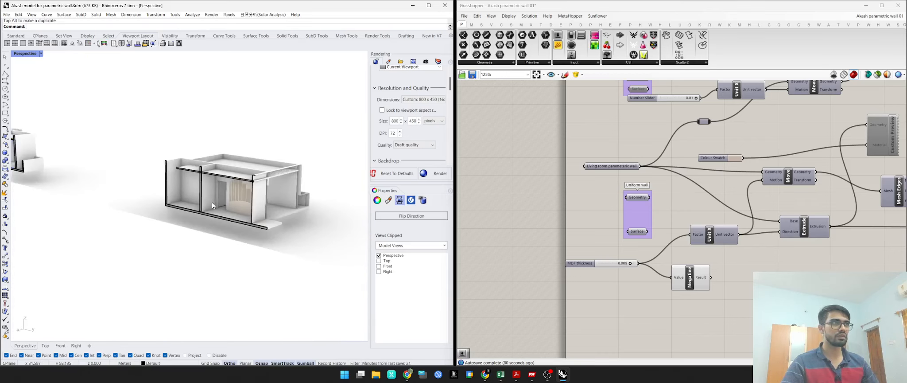
pyautogui.moveTo(140, 116); pyautogui.dragTo(252, 239)
pyautogui.moveTo(229, 211); pyautogui.dragTo(158, 162)
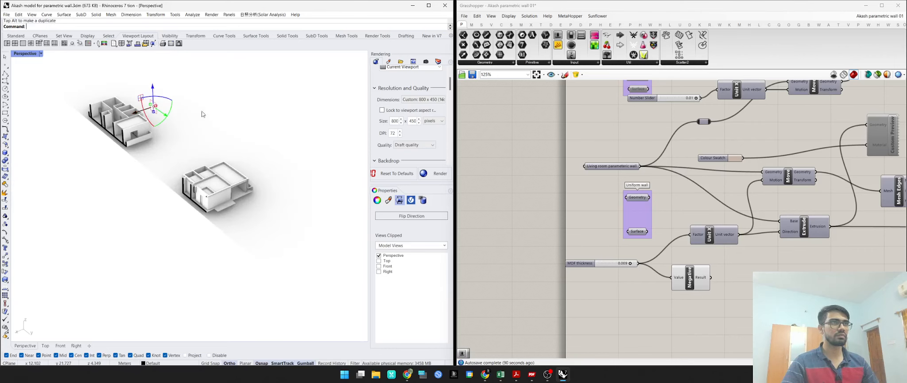
pyautogui.moveTo(228, 129); pyautogui.dragTo(128, 143, button='right')
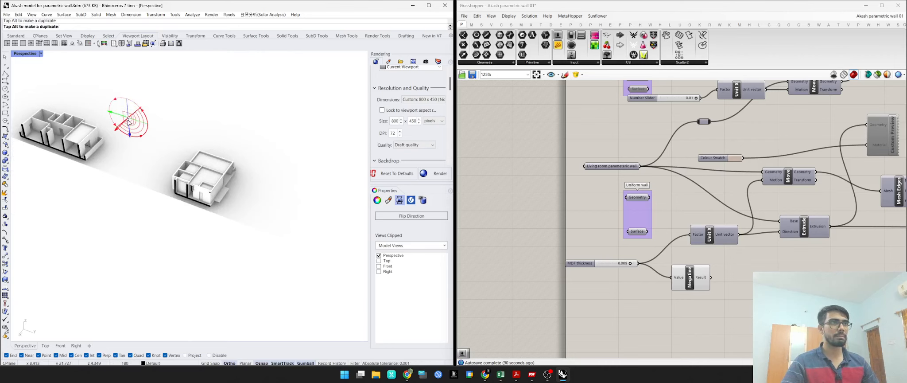
pyautogui.moveTo(117, 131); pyautogui.dragTo(133, 115)
pyautogui.click(274, 229)
# - Examine the sectioned living room and its parametric wall frontally at several distances in the rendered Perspective view
pyautogui.scroll(7, 230, 199)
pyautogui.moveTo(230, 196); pyautogui.dragTo(228, 204, button='right')
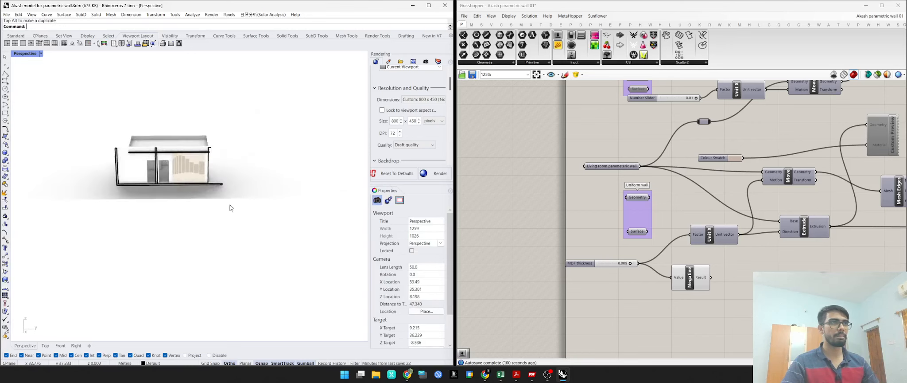
pyautogui.keyDown('shift'); pyautogui.moveTo(192, 171); pyautogui.dragTo(225, 157, button='right'); pyautogui.keyUp('shift')
pyautogui.scroll(6, 226, 157)
pyautogui.scroll(3, 231, 162)
pyautogui.keyDown('shift'); pyautogui.moveTo(232, 189); pyautogui.dragTo(236, 224, button='right'); pyautogui.keyUp('shift')
pyautogui.moveTo(236, 225); pyautogui.dragTo(227, 205, button='right')
pyautogui.keyDown('shift'); pyautogui.moveTo(224, 254); pyautogui.dragTo(222, 236, button='right'); pyautogui.keyUp('shift')
pyautogui.scroll(3, 221, 236)
pyautogui.scroll(2, 221, 239)
pyautogui.keyDown('shift'); pyautogui.moveTo(241, 260); pyautogui.dragTo(218, 261, button='right'); pyautogui.keyUp('shift')
pyautogui.scroll(2, 243, 253)
# - Move the clipping plane slightly outward along its normal so the section reveals more of the living room
pyautogui.moveTo(296, 193); pyautogui.dragTo(200, 239, button='right')
pyautogui.scroll(-20, 200, 239)
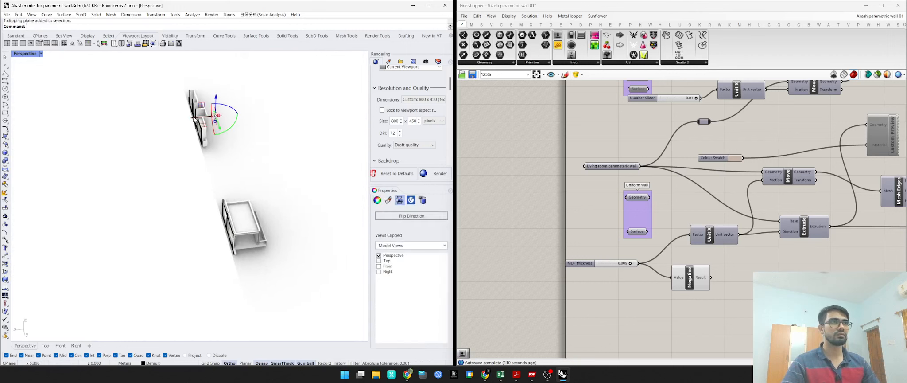
pyautogui.moveTo(192, 120); pyautogui.dragTo(178, 120)
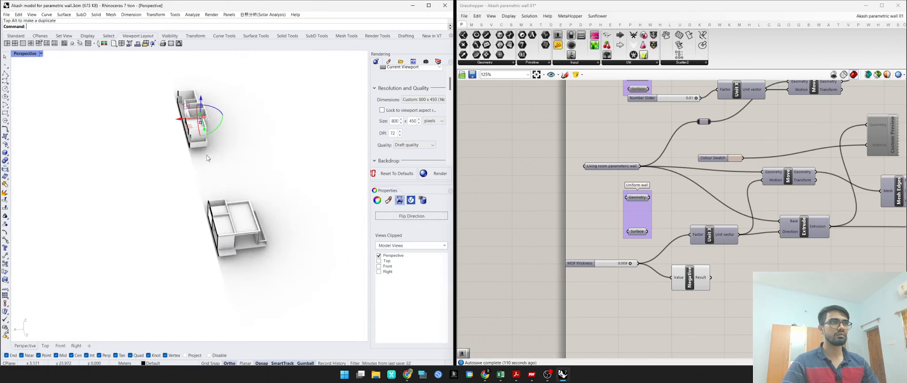
pyautogui.click(171, 206)
pyautogui.moveTo(170, 233); pyautogui.dragTo(283, 207, button='right')
pyautogui.scroll(20, 265, 253)
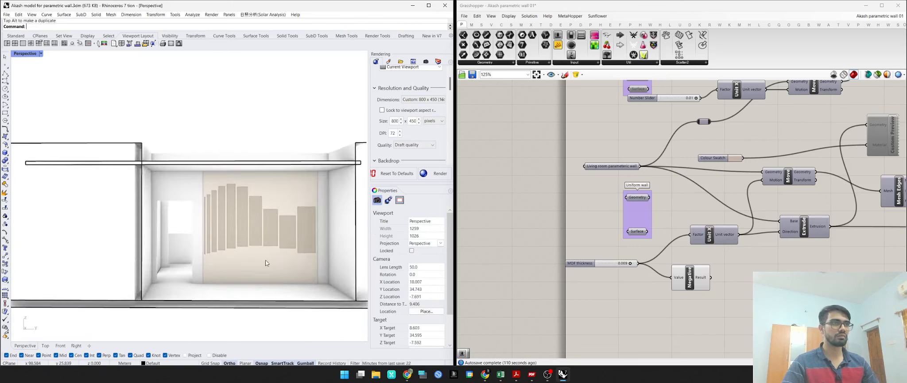
# - Frame the sectioned living room wall closely in the Perspective view and start a view capture to file
pyautogui.moveTo(265, 261)
pyautogui.keyDown('shift'); pyautogui.mouseDown(button='right')
pyautogui.moveTo(255, 254)
pyautogui.moveTo(263, 260)
pyautogui.moveTo(217, 268)
pyautogui.moveTo(245, 267)
pyautogui.moveTo(245, 253)
pyautogui.moveTo(253, 256)
pyautogui.mouseUp(button='right'); pyautogui.keyUp('shift')
pyautogui.scroll(6, 222, 269)
pyautogui.scroll(1, 223, 272)
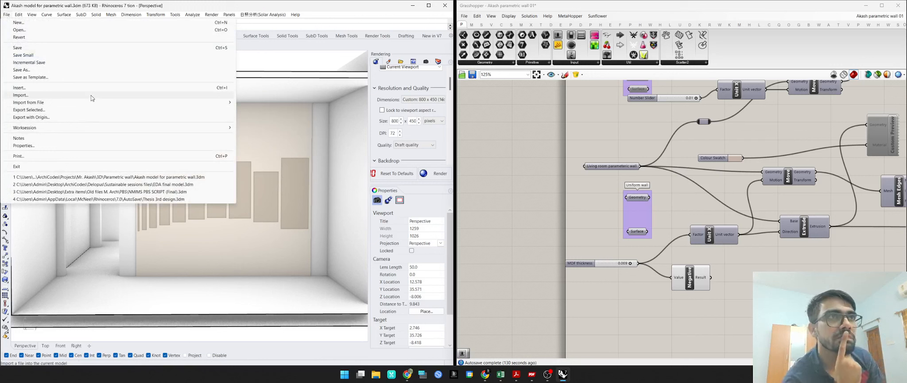
pyautogui.press('Escape')
pyautogui.click(20, 15)
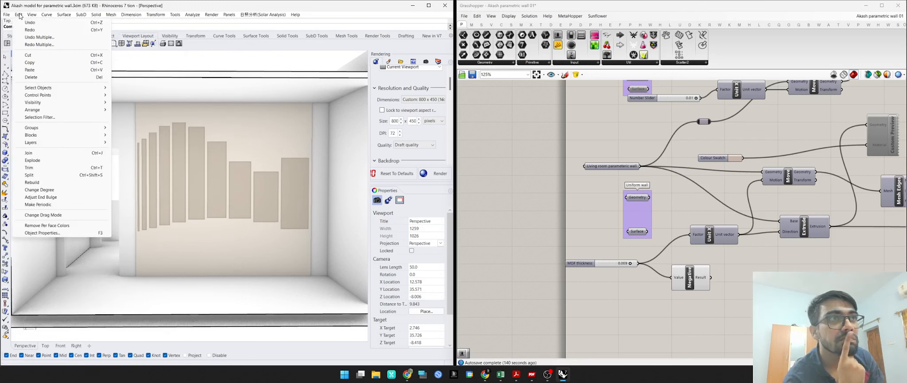
pyautogui.moveTo(28, 16)
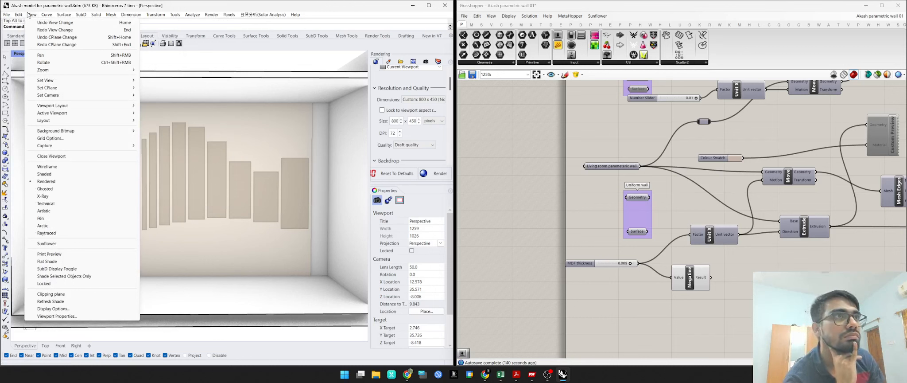
pyautogui.moveTo(121, 146)
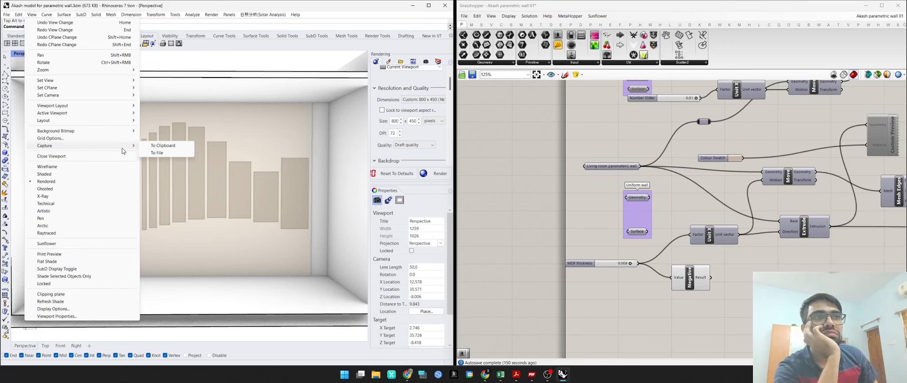
pyautogui.click(160, 153)
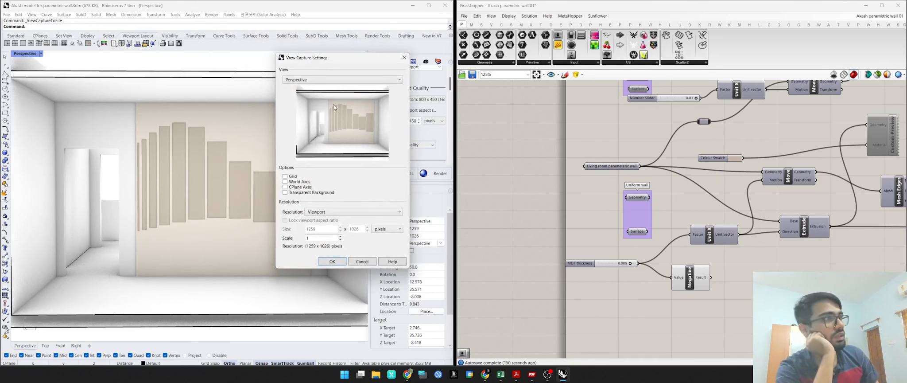
# - Set the capture resolution to 1280 x 960, leave Transparent Background off and accept the capture settings
pyautogui.click(348, 211)
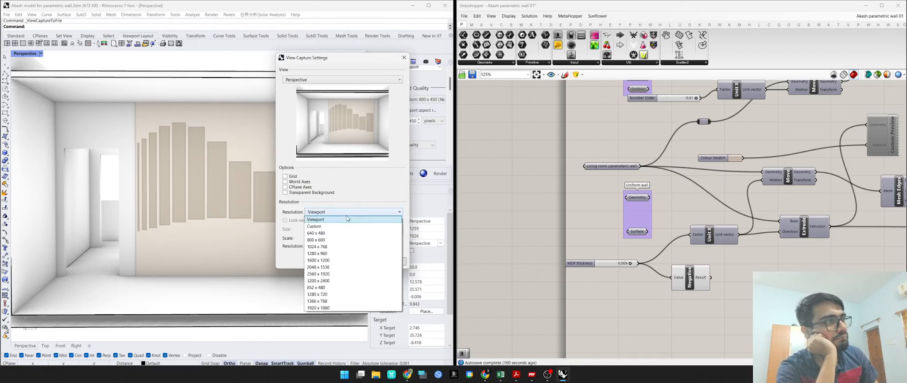
pyautogui.click(346, 253)
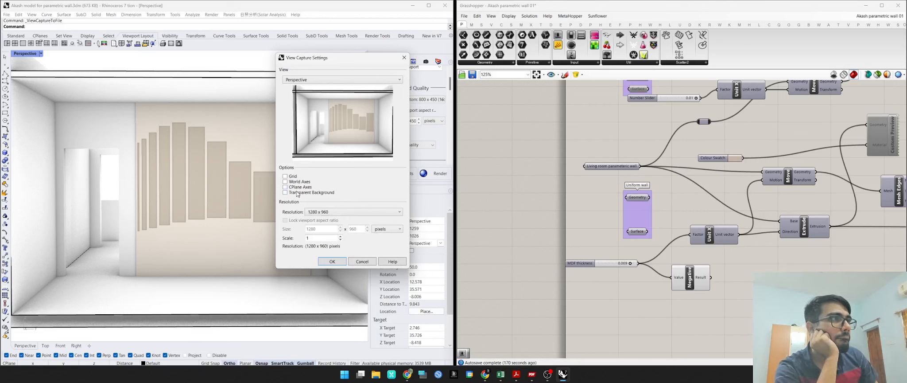
pyautogui.click(285, 187)
pyautogui.click(286, 192)
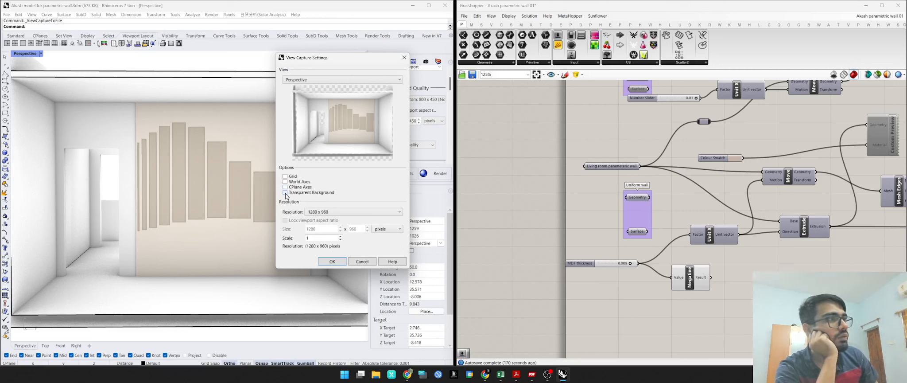
pyautogui.click(285, 193)
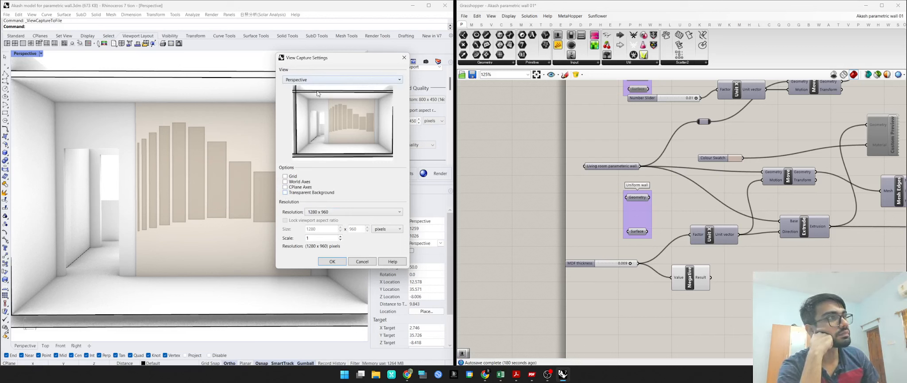
pyautogui.click(336, 265)
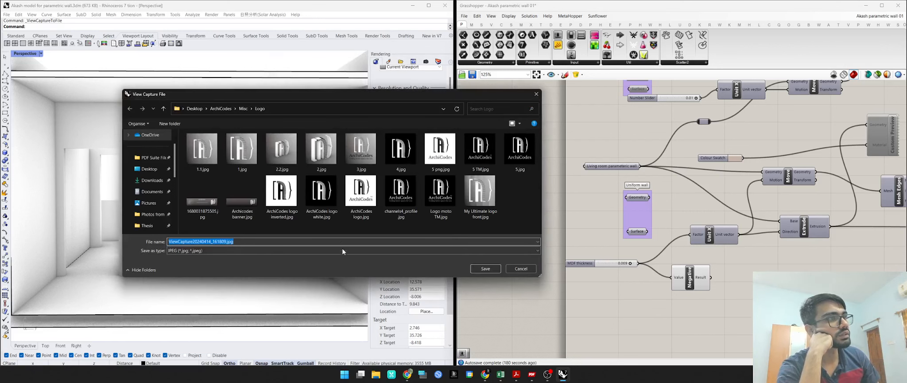
# - Save the view capture to the Desktop as a JPEG named Param wall 01
pyautogui.click(150, 169)
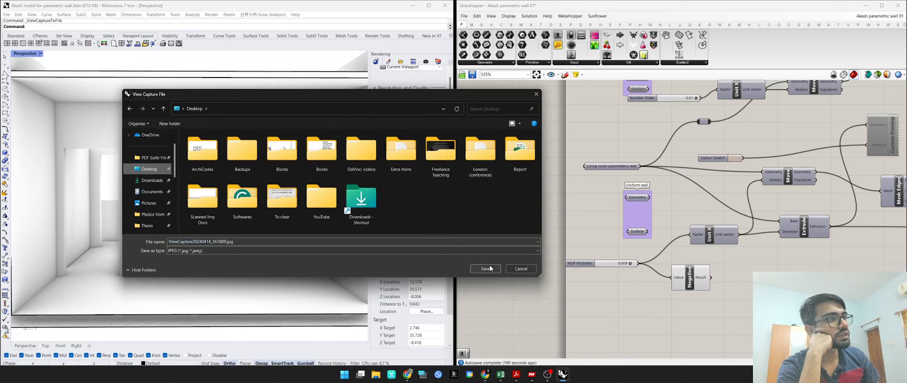
pyautogui.click(227, 242)
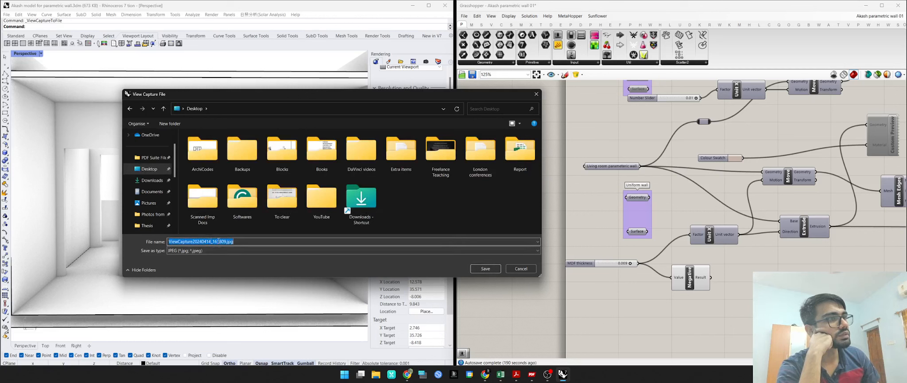
pyautogui.click(225, 242)
pyautogui.moveTo(226, 241); pyautogui.dragTo(168, 240)
pyautogui.doubleClick(193, 241)
pyautogui.click(193, 240)
pyautogui.doubleClick(193, 240)
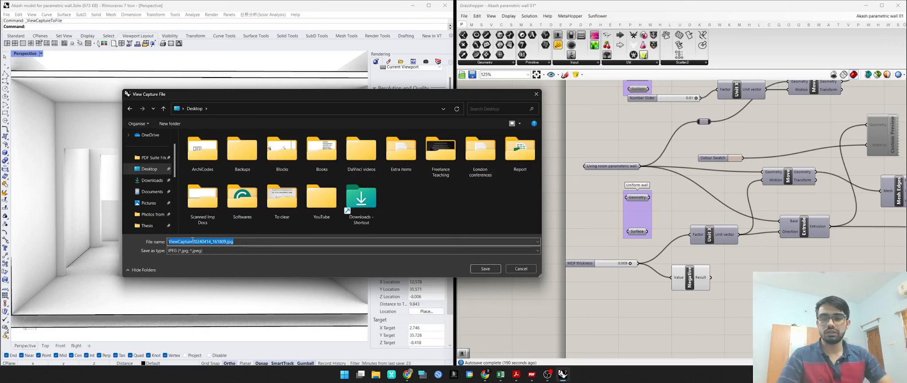
pyautogui.write('Param wall 01')
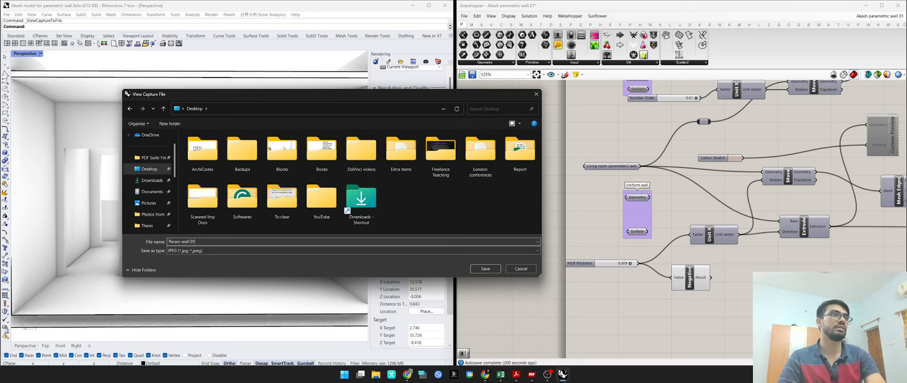
pyautogui.press('Return')
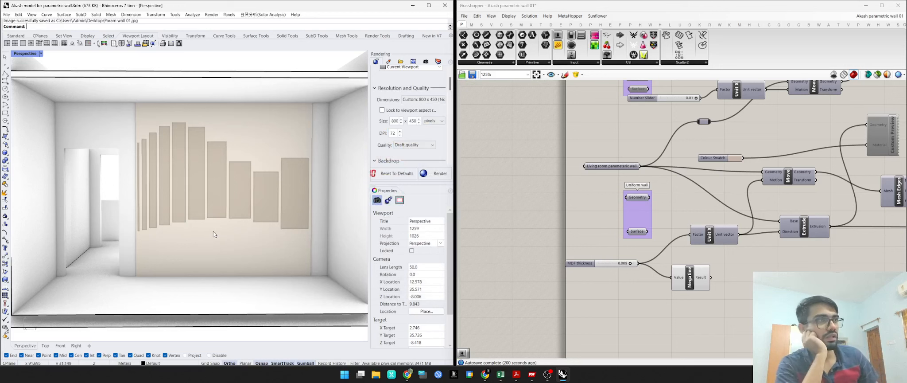
# - Examine the sectioned house from farther away and return to a frontal view of the living room wall
pyautogui.scroll(-10, 198, 231)
pyautogui.scroll(-8, 197, 237)
pyautogui.moveTo(197, 237); pyautogui.dragTo(182, 210, button='right')
pyautogui.scroll(6, 190, 241)
pyautogui.scroll(8, 170, 215)
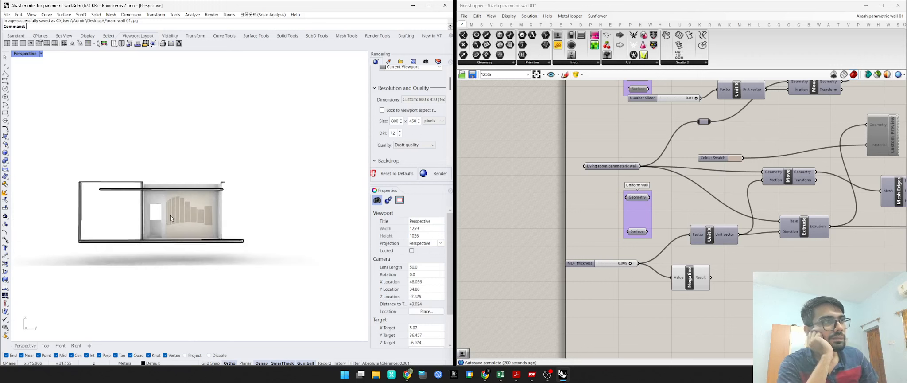
pyautogui.rightClick(180, 228)
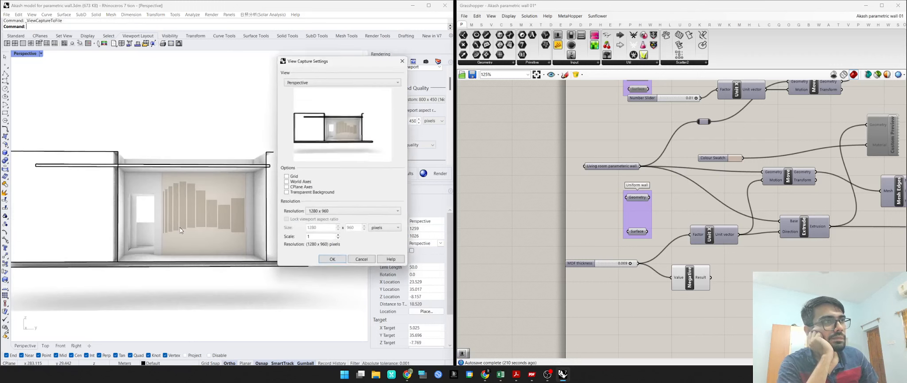
pyautogui.click(365, 259)
pyautogui.scroll(5, 197, 233)
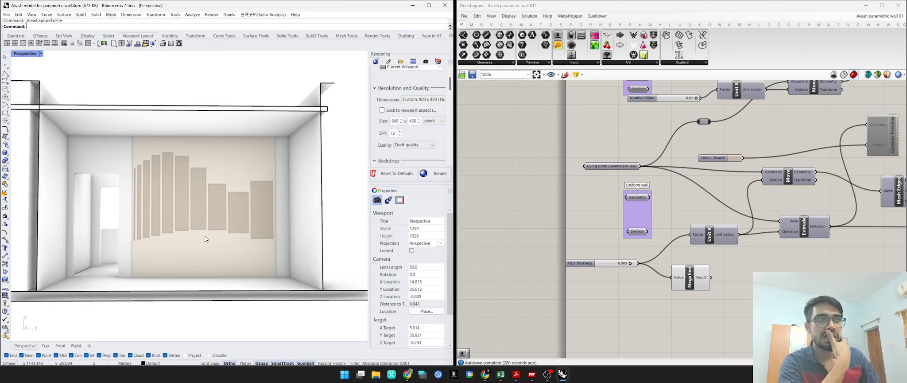
# - Move the component above the Custom Preview and its number slider closer to the preview on the Grasshopper canvas
pyautogui.scroll(-2, 661, 226)
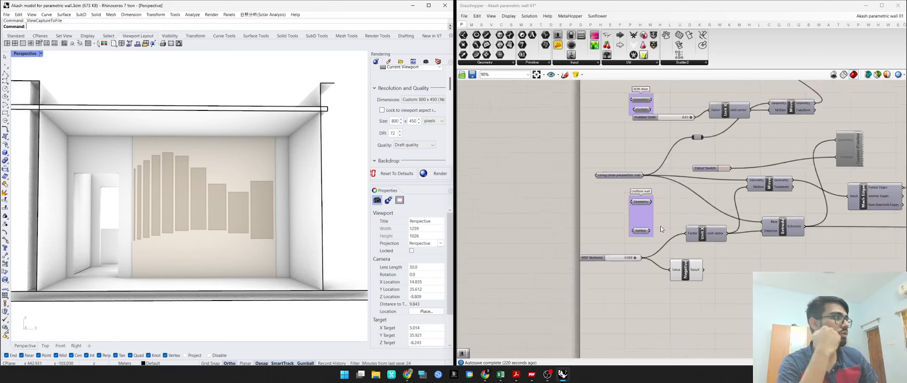
pyautogui.scroll(-3, 660, 225)
pyautogui.scroll(-3, 801, 224)
pyautogui.moveTo(801, 223); pyautogui.dragTo(748, 237, button='right')
pyautogui.scroll(4, 557, 197)
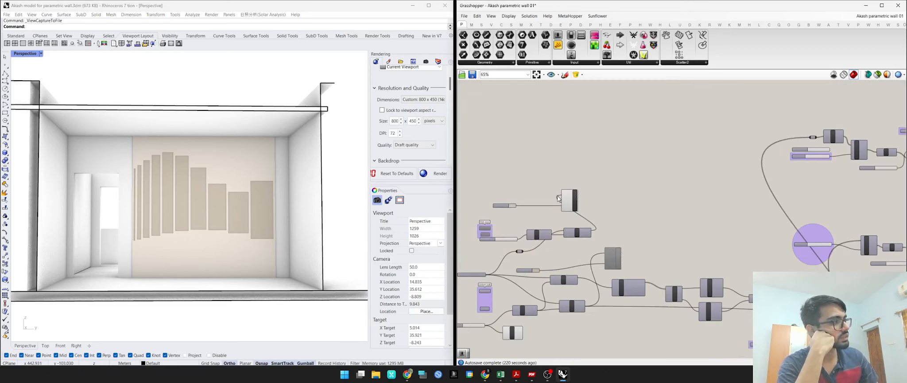
pyautogui.moveTo(587, 209); pyautogui.dragTo(626, 225)
pyautogui.moveTo(502, 206); pyautogui.dragTo(580, 220)
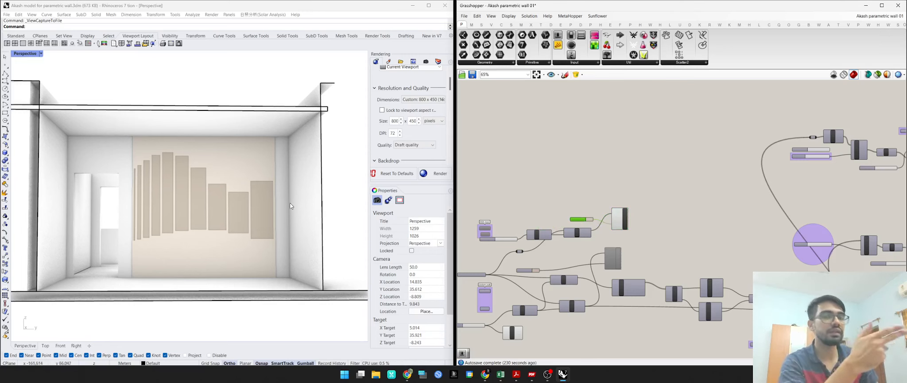
# - Tidy the upper sine chain by moving its 1.2 number slider above the Sine component and repositioning the Amplitude slider
pyautogui.scroll(-5, 664, 203)
pyautogui.scroll(5, 649, 186)
pyautogui.scroll(4, 650, 186)
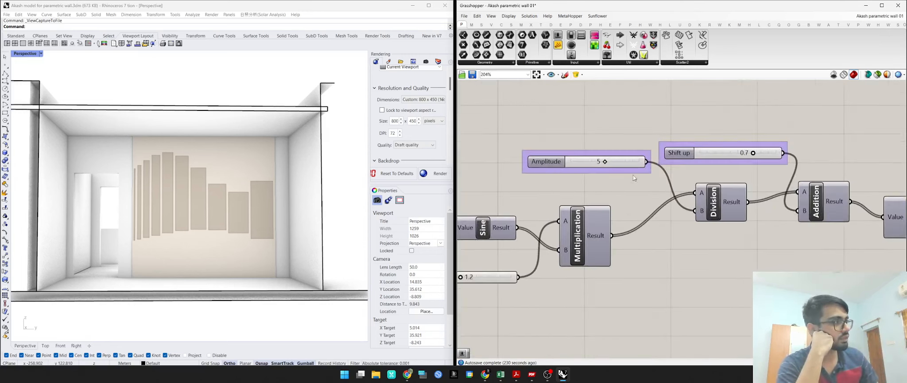
pyautogui.click(544, 163)
pyautogui.click(678, 152)
pyautogui.scroll(-3, 678, 172)
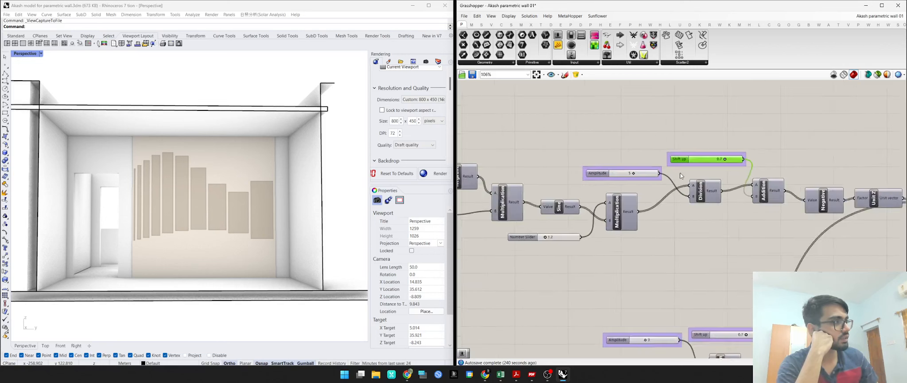
pyautogui.scroll(1, 663, 204)
pyautogui.moveTo(622, 224); pyautogui.dragTo(638, 167)
pyautogui.moveTo(713, 151); pyautogui.dragTo(708, 141)
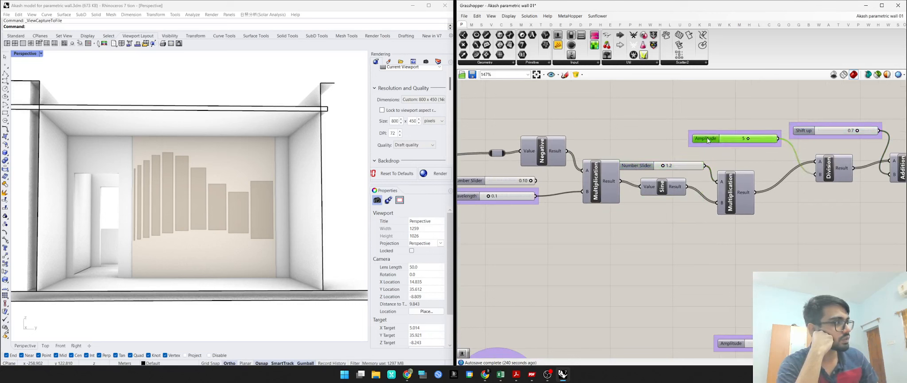
pyautogui.moveTo(629, 168); pyautogui.dragTo(637, 167)
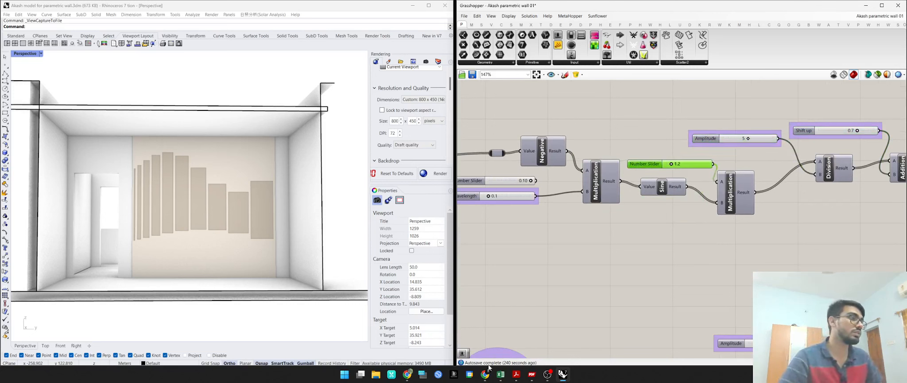
# - Switch to Chrome, open a blank Google Sheets spreadsheet and move its window
pyautogui.moveTo(482, 380)
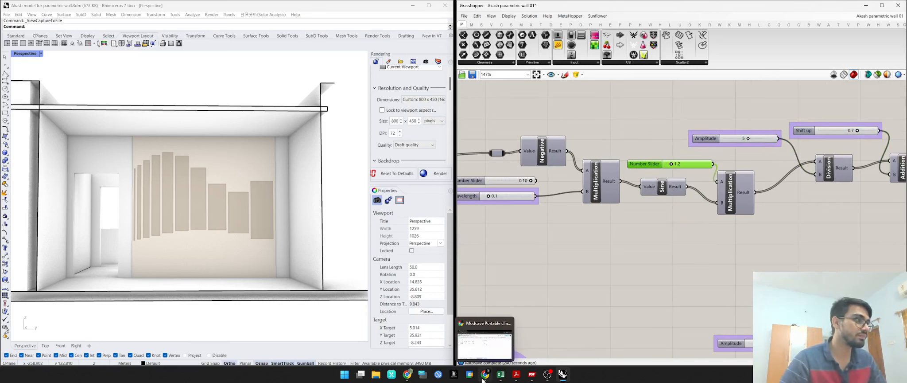
pyautogui.rightClick(483, 379)
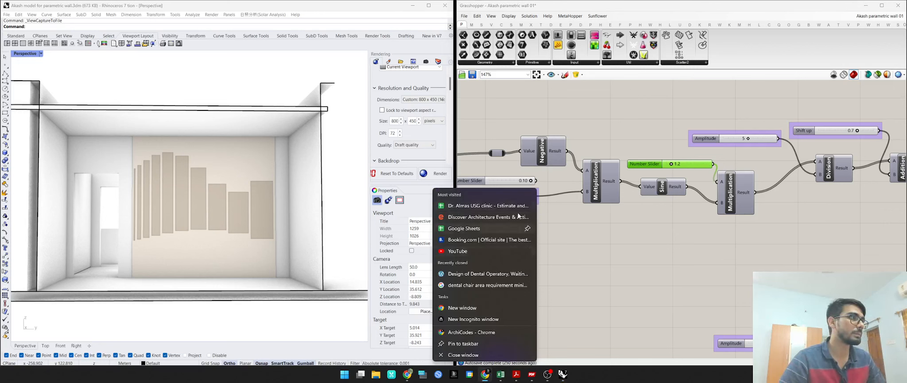
pyautogui.click(466, 229)
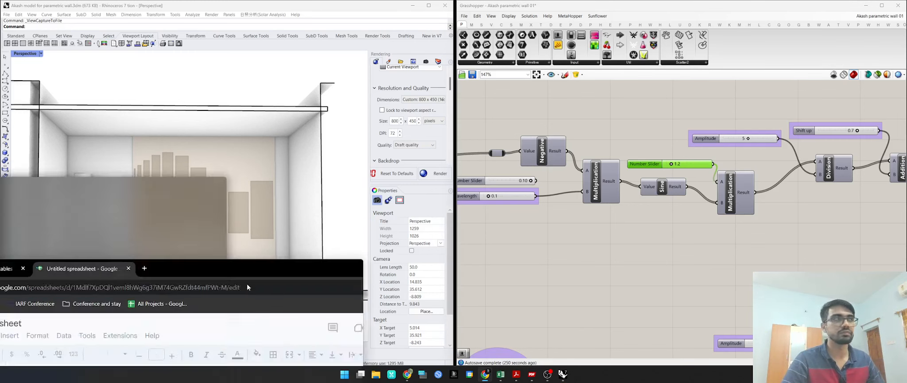
pyautogui.moveTo(247, 283); pyautogui.dragTo(308, 62)
pyautogui.scroll(-4, 622, 190)
pyautogui.scroll(4, 622, 190)
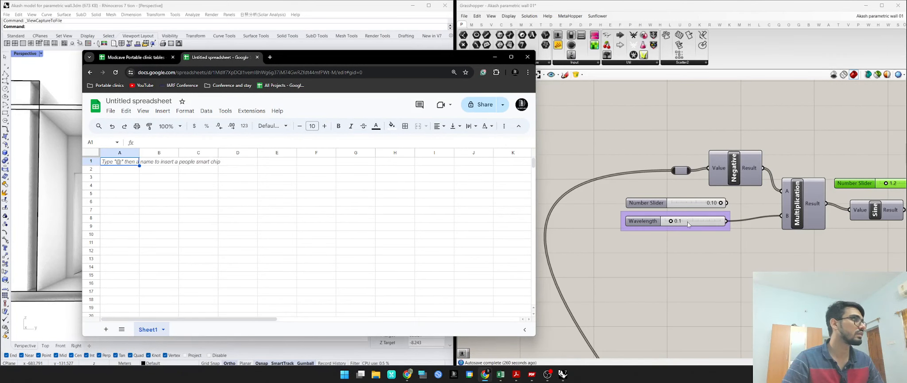
# - Try a different value on the upper sine chain's Wavelength slider and restore it to 0.1
pyautogui.scroll(-3, 687, 220)
pyautogui.moveTo(786, 248); pyautogui.dragTo(640, 160, button='right')
pyautogui.scroll(-2, 584, 218)
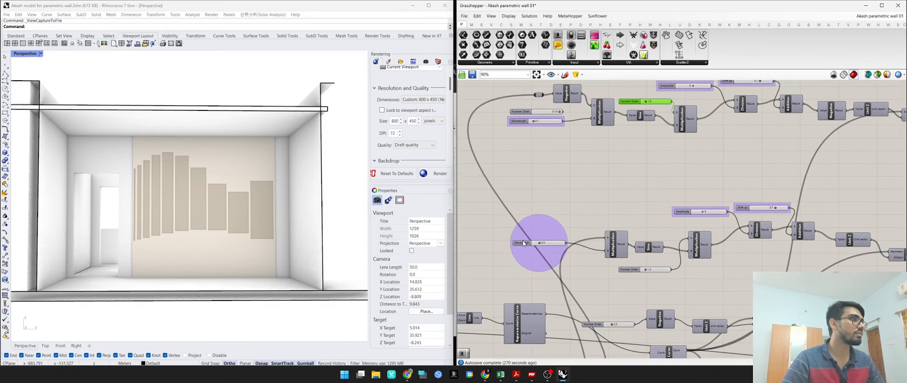
pyautogui.click(537, 228)
pyautogui.moveTo(583, 172); pyautogui.dragTo(638, 242, button='right')
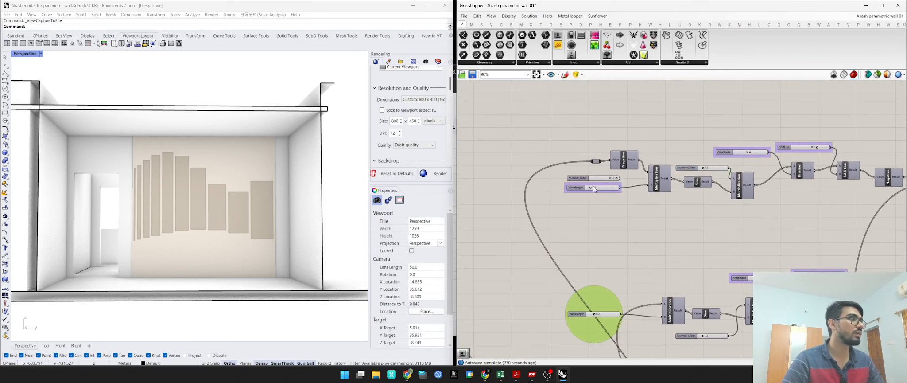
pyautogui.moveTo(591, 189); pyautogui.dragTo(594, 190)
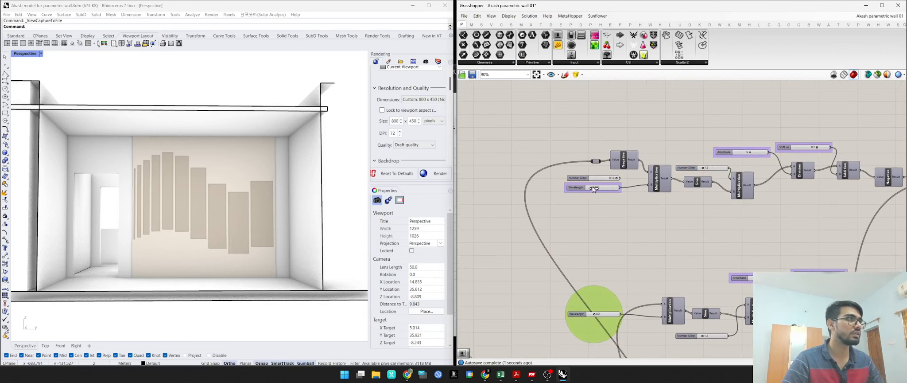
pyautogui.click(644, 226)
# - Move the lower sine chain with the circled Wavelength slider above the other chain and group its components
pyautogui.scroll(-4, 643, 226)
pyautogui.moveTo(672, 197); pyautogui.dragTo(653, 192, button='right')
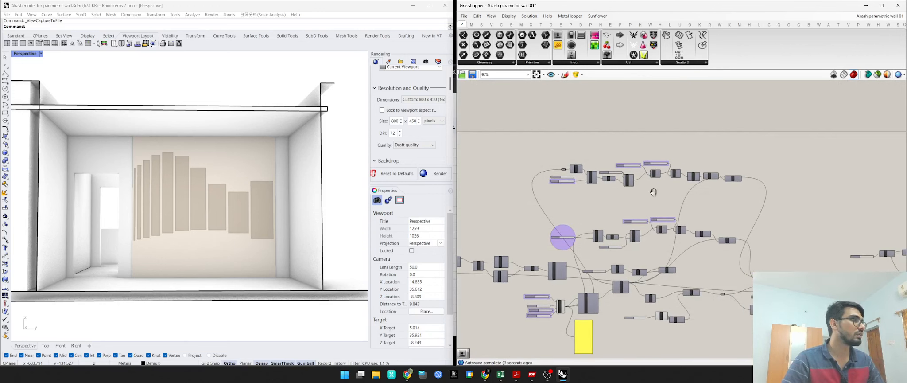
pyautogui.moveTo(757, 215); pyautogui.dragTo(515, 261)
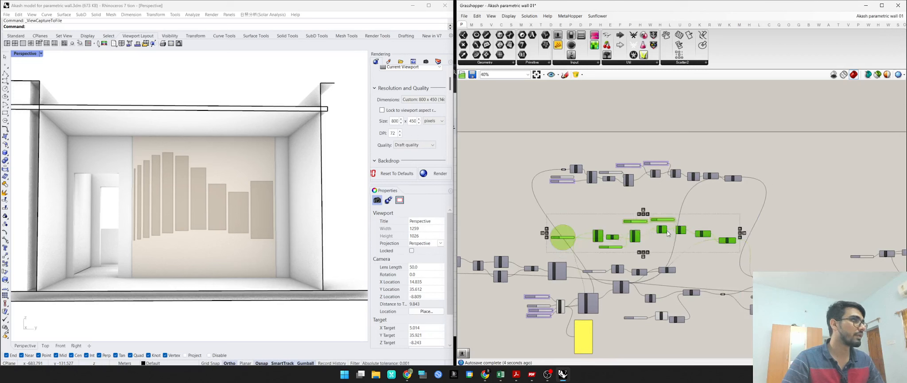
pyautogui.moveTo(668, 234); pyautogui.dragTo(631, 109)
pyautogui.hotkey('ctrl', 'g')
# - Group the sine chain containing the Negative components and arrange the two groups one above the other
pyautogui.moveTo(766, 152); pyautogui.dragTo(521, 209)
pyautogui.hotkey('ctrl', 'g')
pyautogui.moveTo(685, 187); pyautogui.dragTo(673, 228)
pyautogui.moveTo(645, 109); pyautogui.dragTo(674, 179)
pyautogui.scroll(6, 556, 177)
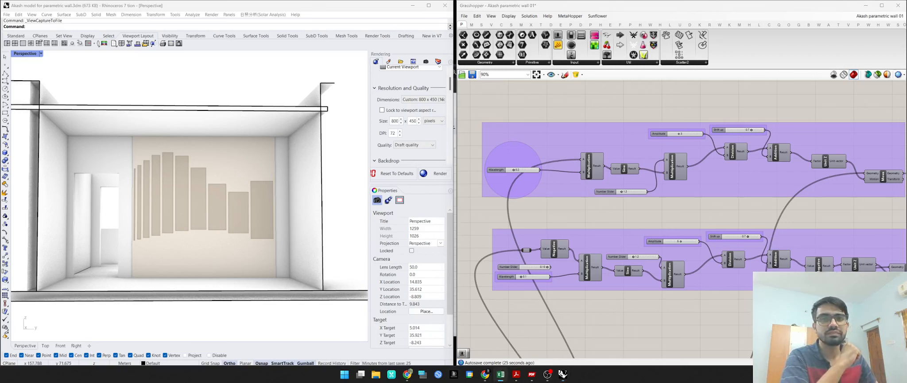
# - Switch to the untitled spreadsheet in Chrome and move its window over the Rhino viewport, clear of the Grasshopper sliders
pyautogui.moveTo(486, 376)
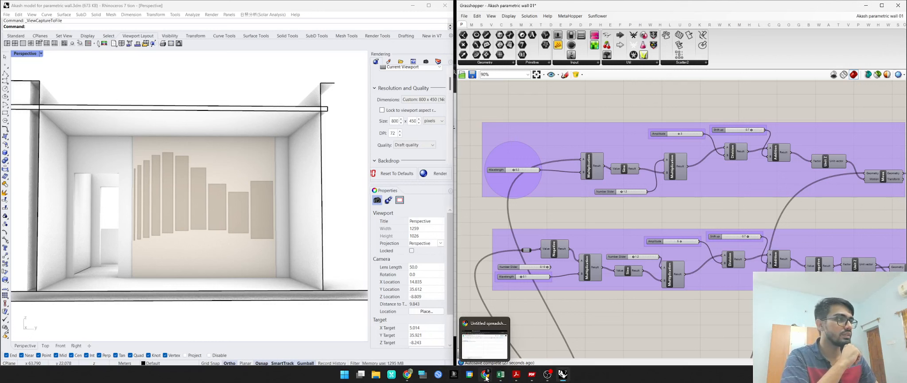
pyautogui.click(484, 338)
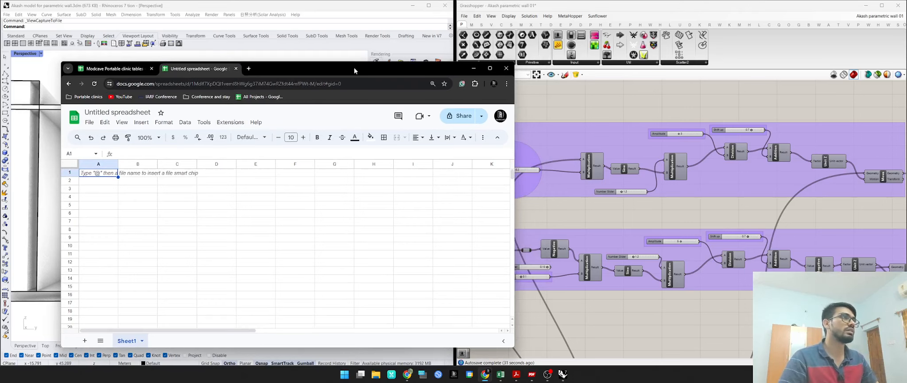
pyautogui.moveTo(353, 67); pyautogui.dragTo(305, 37)
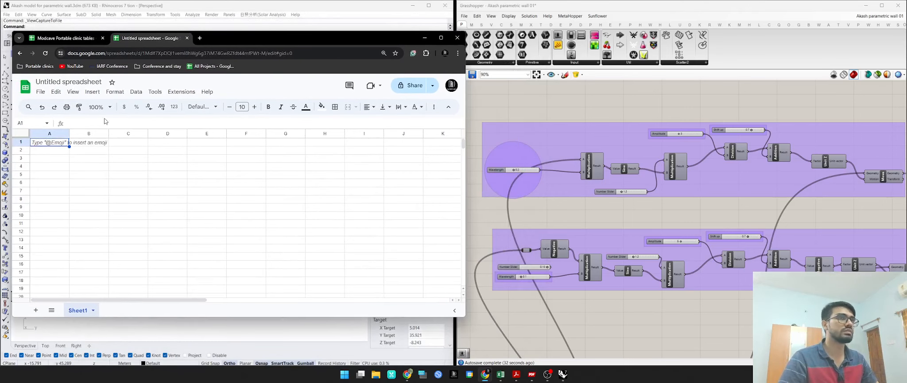
pyautogui.doubleClick(58, 145)
pyautogui.write('Upper')
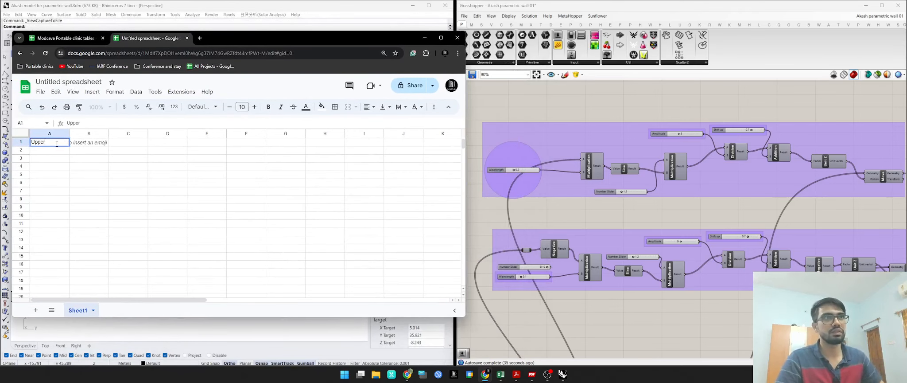
pyautogui.press('Return')
pyautogui.press('Return')
pyautogui.press('Return')
pyautogui.click(58, 145)
pyautogui.press('Delete')
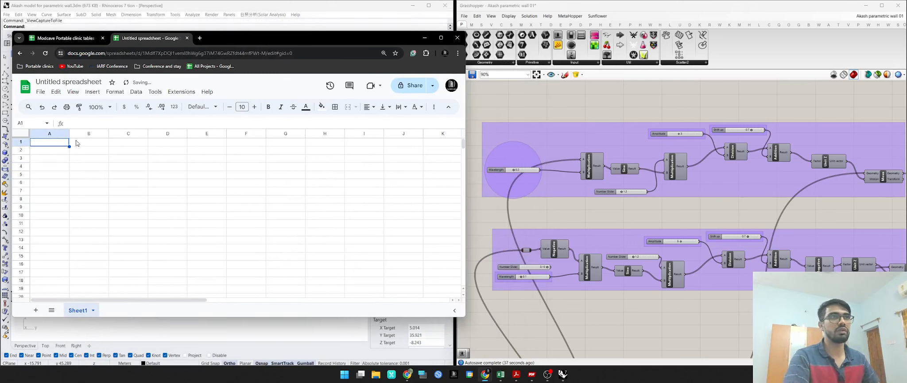
# - Enter the column headings Upper in B1 and Lower in C1
pyautogui.click(84, 144)
pyautogui.write('Upper')
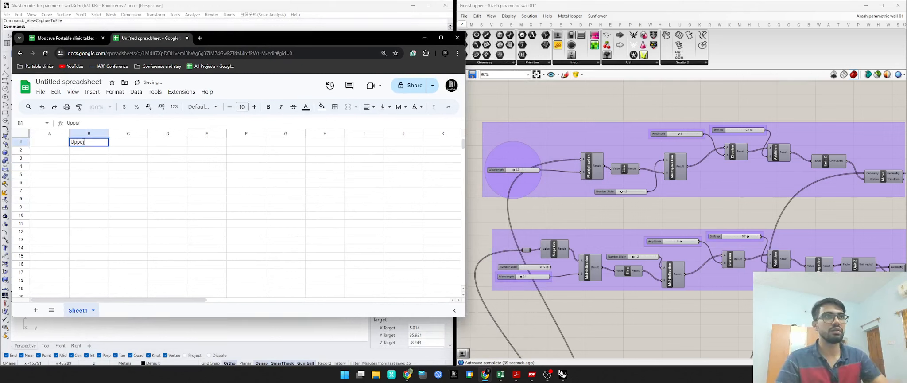
pyautogui.click(138, 144)
pyautogui.write('Lower')
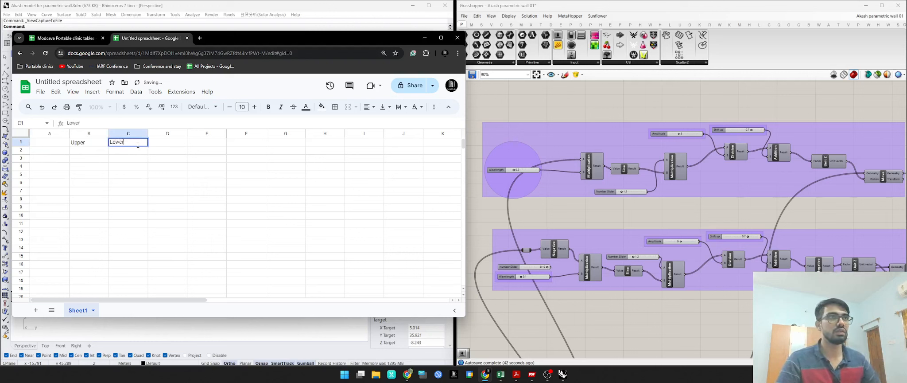
# - Enter the row labels Wavelength, Amplitude and Shift up in cells A2 to A4
pyautogui.click(61, 151)
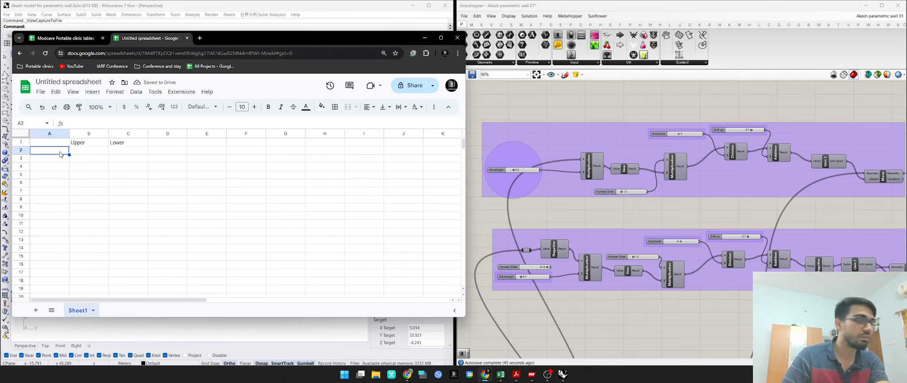
pyautogui.write('Wavelength')
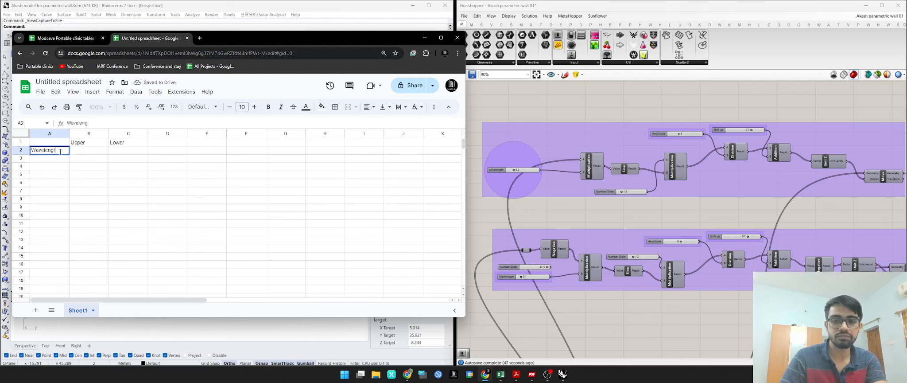
pyautogui.press('Return')
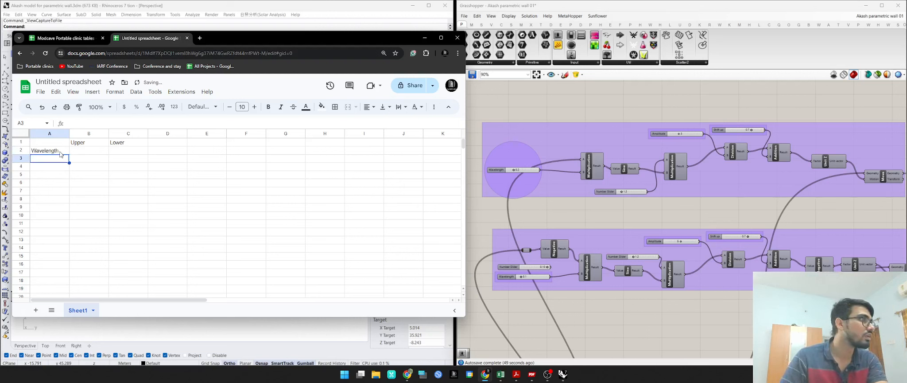
pyautogui.write('Amplitud')
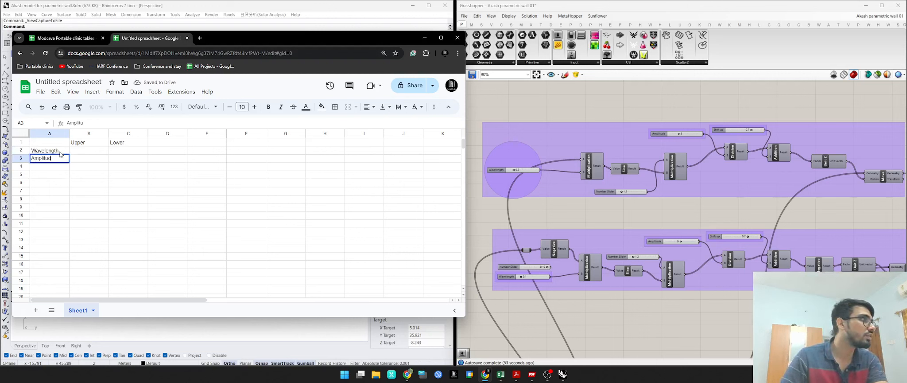
pyautogui.write('e')
pyautogui.press('Return')
pyautogui.write('Shift up')
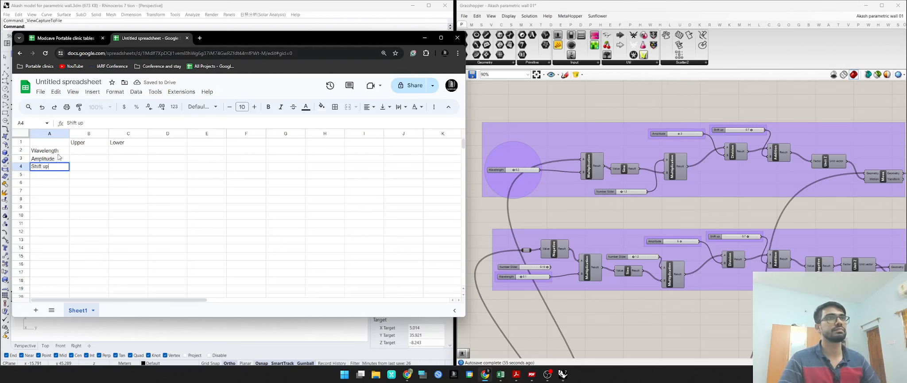
pyautogui.click(95, 192)
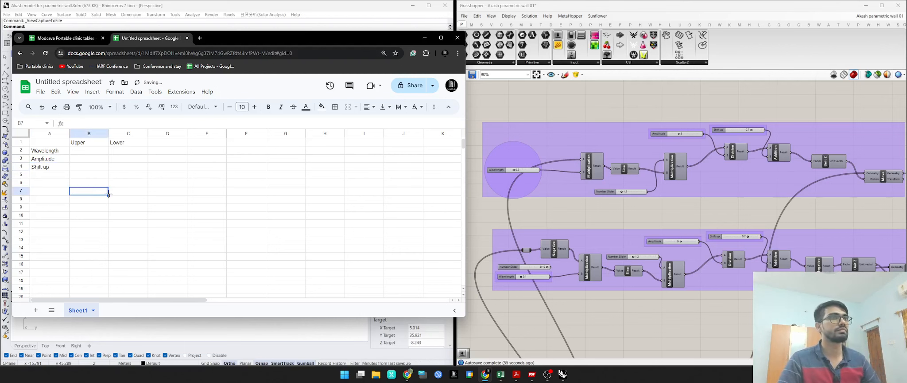
# - Check the GhPython Script component's input sliders in Grasshopper and enter the label GhPython script in cell A6 of the spreadsheet
pyautogui.scroll(-2, 695, 207)
pyautogui.moveTo(771, 221); pyautogui.dragTo(711, 167, button='right')
pyautogui.scroll(5, 657, 268)
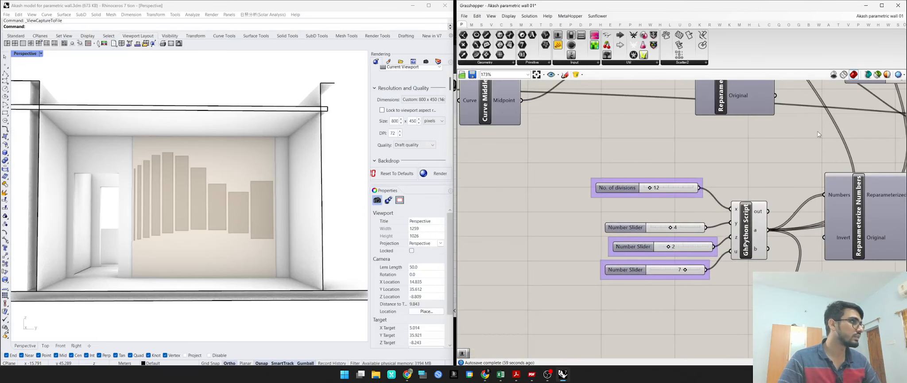
pyautogui.moveTo(562, 377)
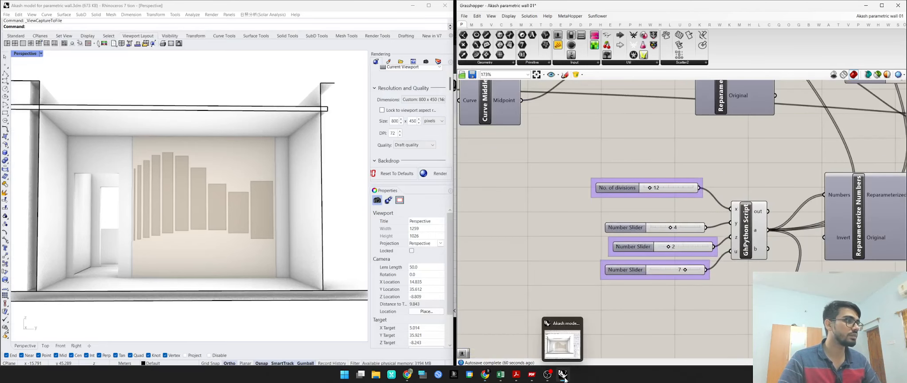
pyautogui.click(485, 374)
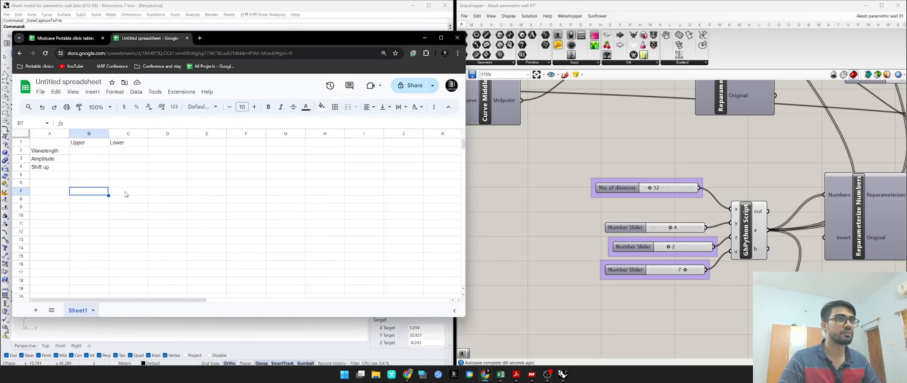
pyautogui.click(53, 176)
pyautogui.click(53, 181)
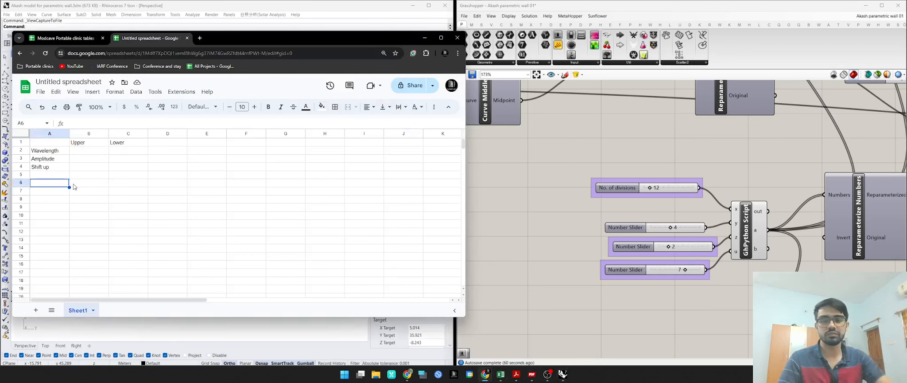
pyautogui.write('GhPyth')
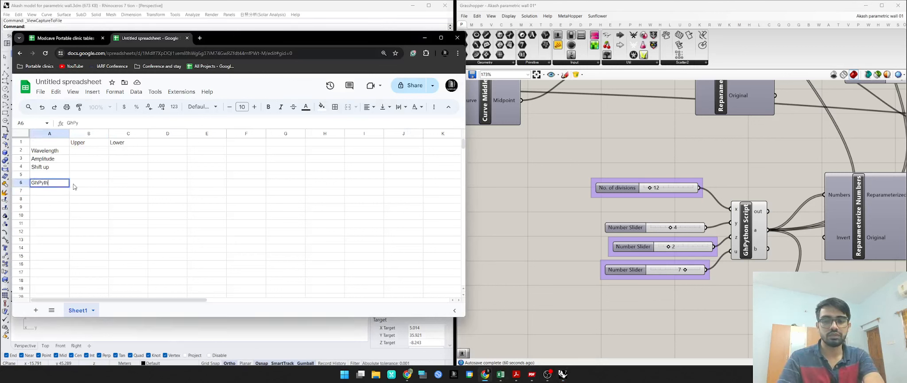
pyautogui.write('on script')
pyautogui.press('Return')
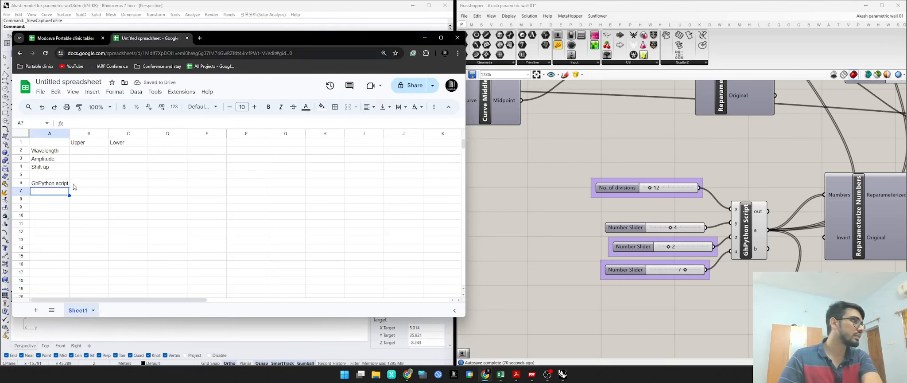
# - List the script inputs x, y, z and u in cells A7 to A10 below the GhPython script label
pyautogui.write('x')
pyautogui.press('Return')
pyautogui.write('yu')
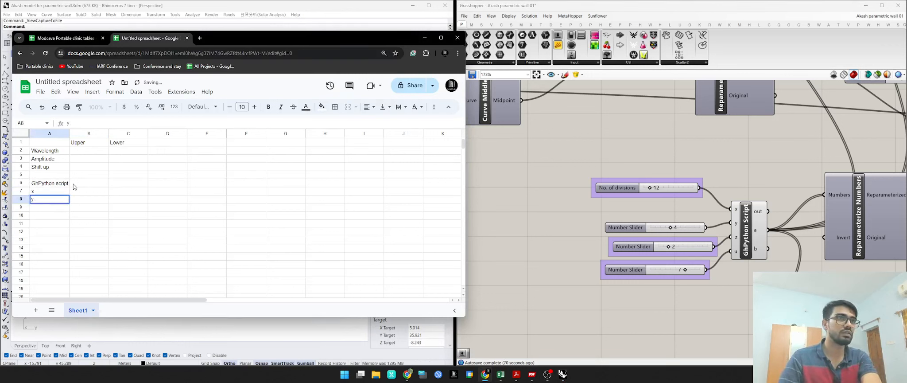
pyautogui.press('Return')
pyautogui.write('z')
pyautogui.press('Return')
pyautogui.write('u')
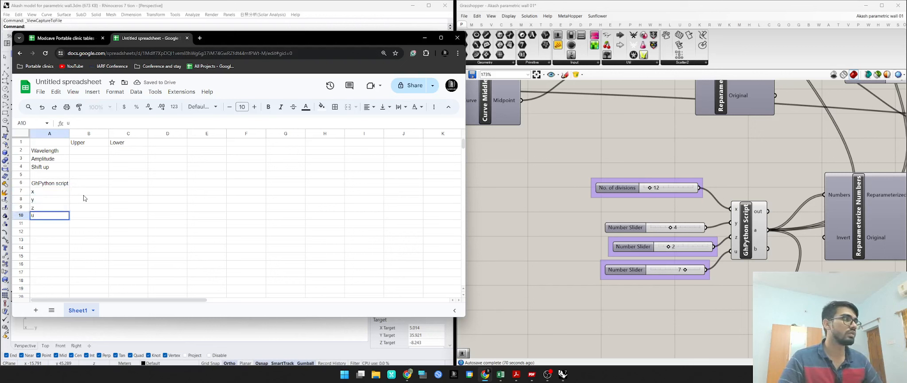
# - Record the script's slider values beside their labels: 12 for x, 4 for y, 2 for z and 7 for u
pyautogui.click(84, 194)
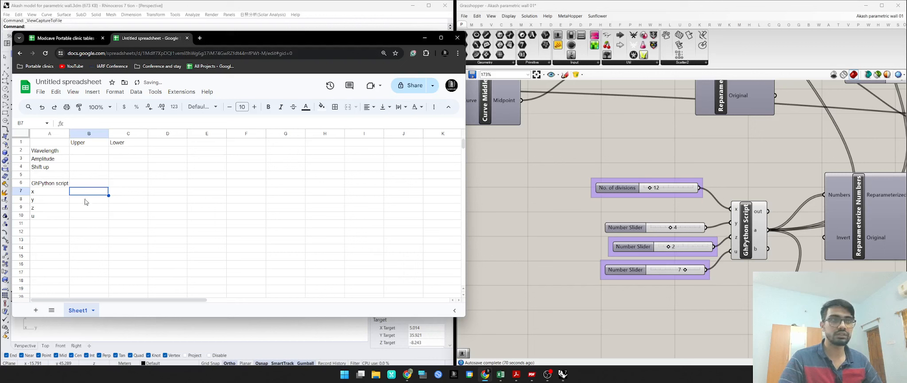
pyautogui.write('12')
pyautogui.press('Return')
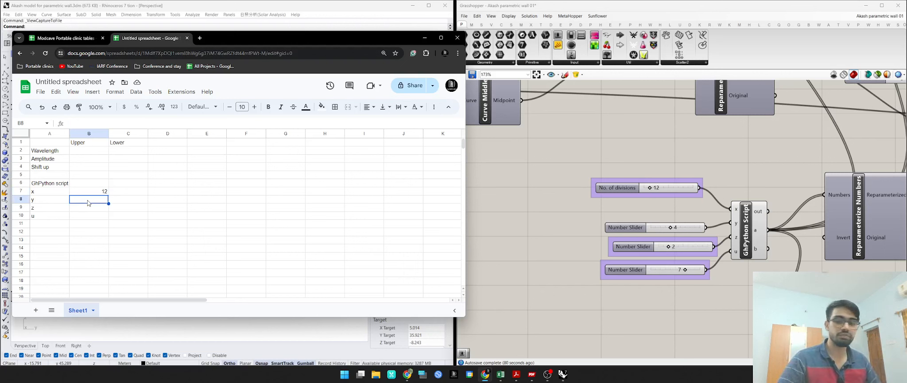
pyautogui.write('4')
pyautogui.click(89, 210)
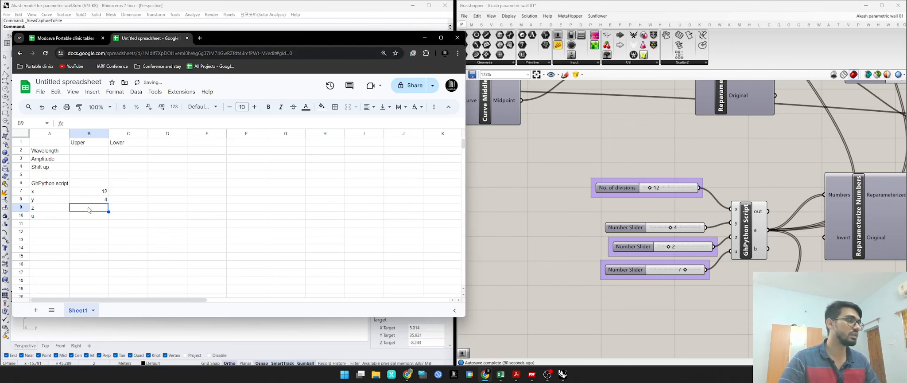
pyautogui.write('2')
pyautogui.click(90, 216)
pyautogui.write('7')
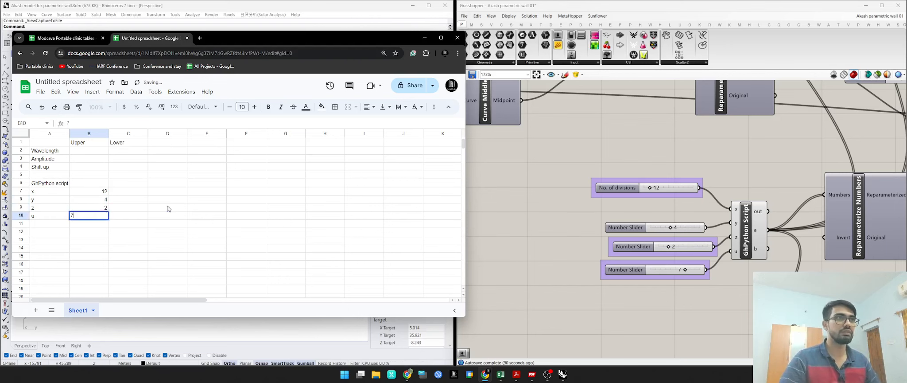
pyautogui.click(169, 209)
# - Read the Wavelength sliders of both sine chains in Grasshopper and record 0.2 under Upper and 0.1 under Lower
pyautogui.scroll(-5, 712, 230)
pyautogui.moveTo(708, 177); pyautogui.dragTo(682, 241, button='right')
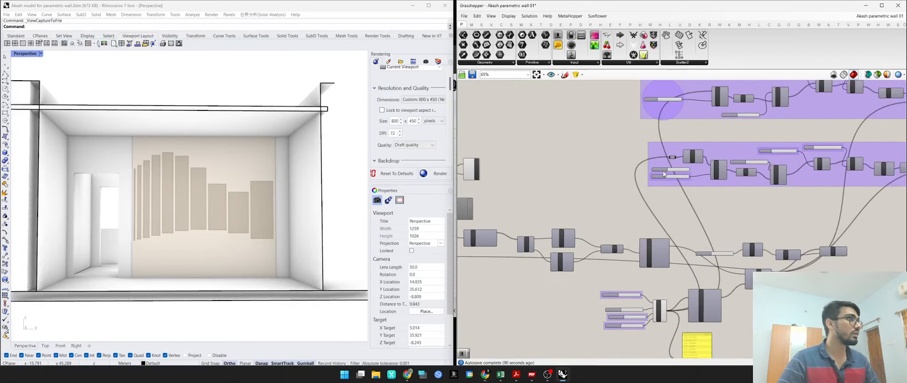
pyautogui.scroll(3, 671, 170)
pyautogui.moveTo(669, 168); pyautogui.dragTo(608, 237, button='right')
pyautogui.scroll(2, 643, 192)
pyautogui.moveTo(643, 192); pyautogui.dragTo(583, 232, button='right')
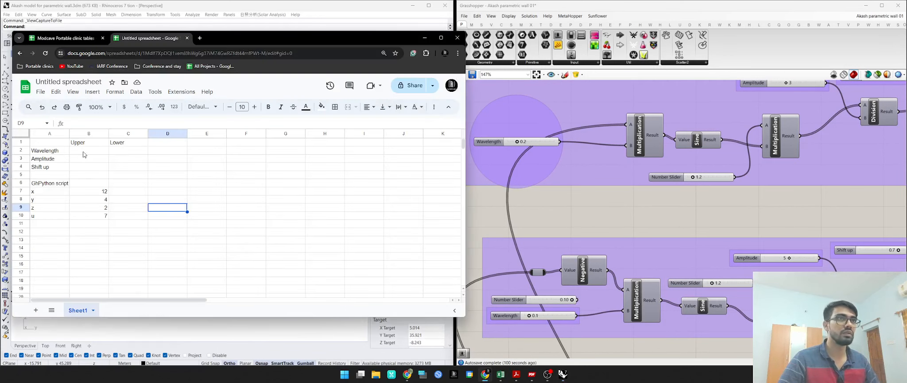
pyautogui.click(87, 151)
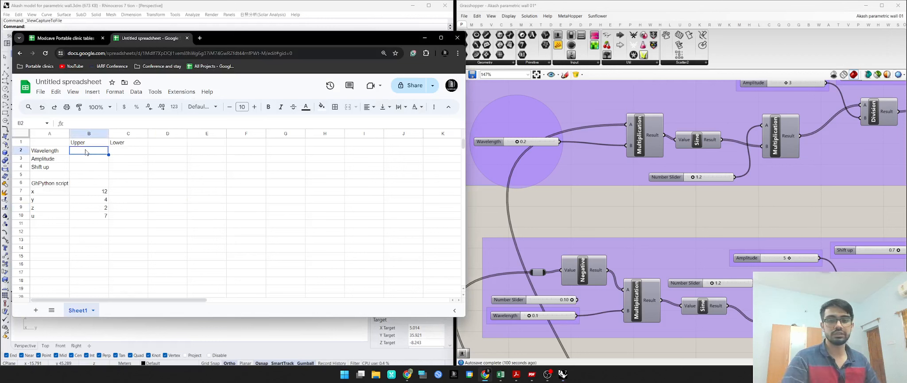
pyautogui.write('0.2')
pyautogui.click(120, 153)
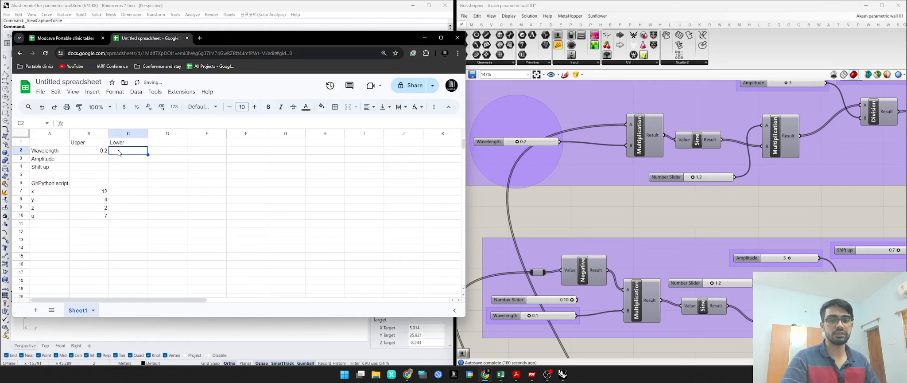
pyautogui.write('0.1')
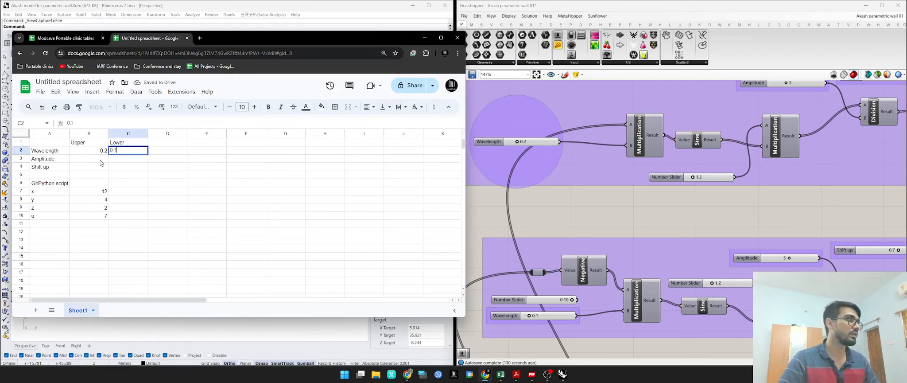
# - Fill in the Amplitude row with 3 under Upper and 5 under Lower
pyautogui.click(102, 162)
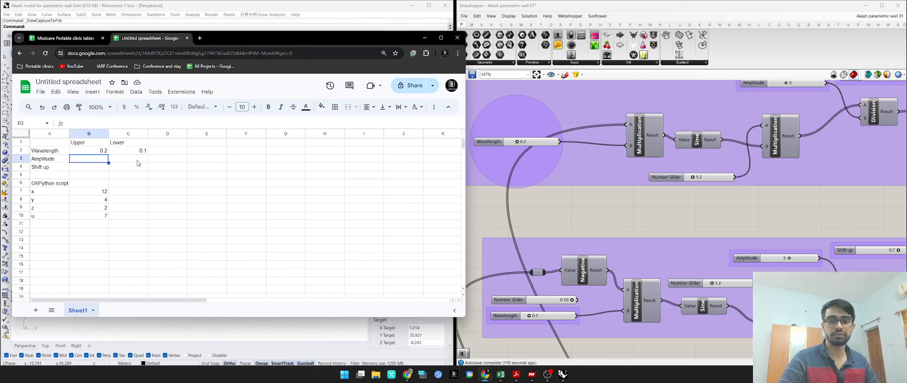
pyautogui.write('3')
pyautogui.press('Tab')
pyautogui.write('5')
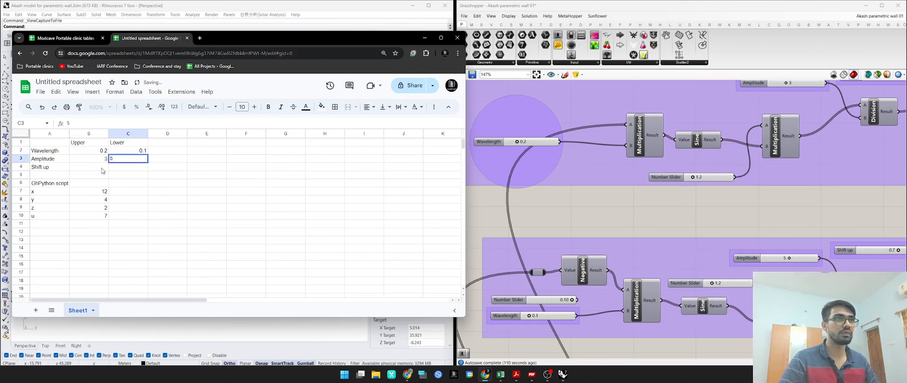
pyautogui.press('Return')
# - Fill in the Shift up row with 0.7 under both Upper and Lower
pyautogui.scroll(-2, 667, 236)
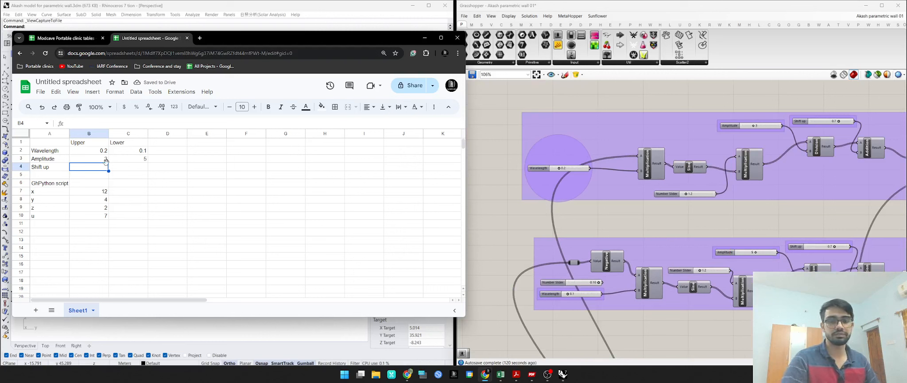
pyautogui.write('0.7')
pyautogui.press('Tab')
pyautogui.write('0.7')
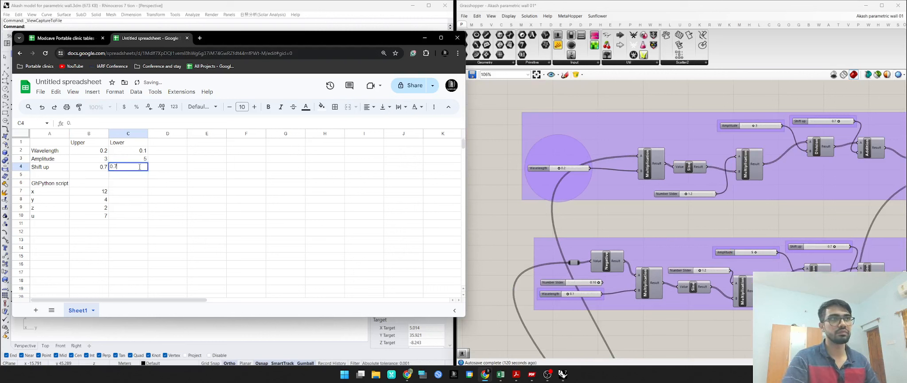
pyautogui.click(220, 170)
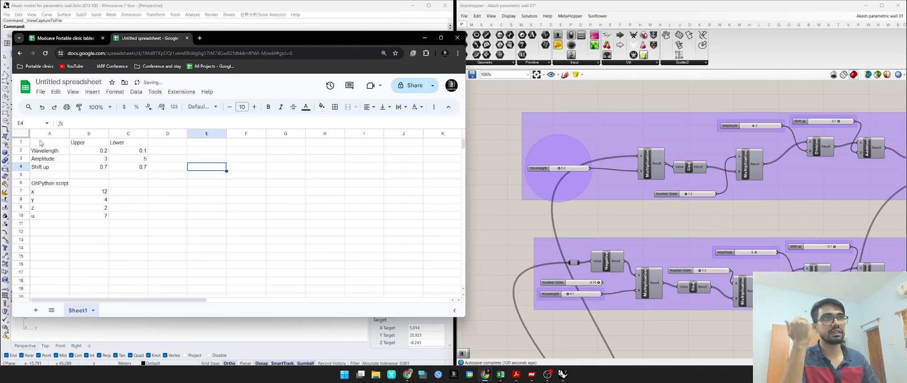
# - Move the whole value table down three rows so its Upper and Lower headings sit in row 4
pyautogui.moveTo(41, 142); pyautogui.dragTo(139, 242)
pyautogui.click(203, 170)
pyautogui.moveTo(91, 167); pyautogui.dragTo(138, 169)
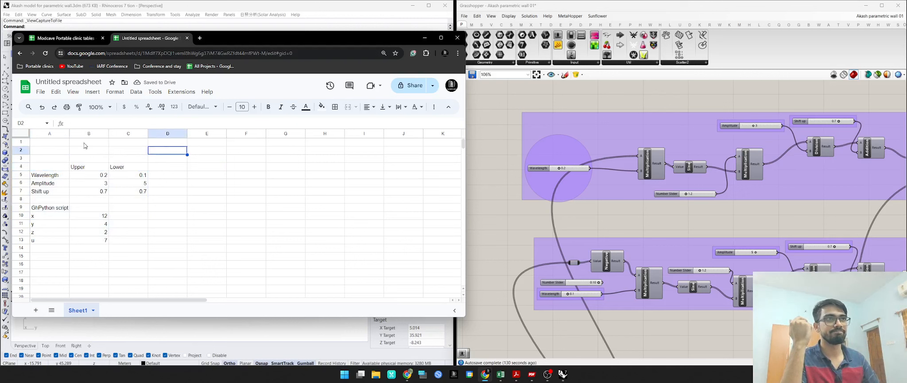
# - Merge cells B1 and C1 and enter the heading Option 1
pyautogui.moveTo(89, 142); pyautogui.dragTo(113, 145)
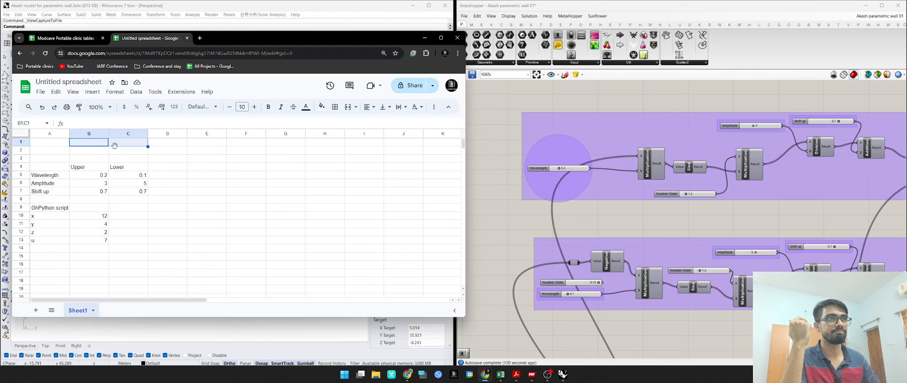
pyautogui.click(347, 107)
pyautogui.write('O')
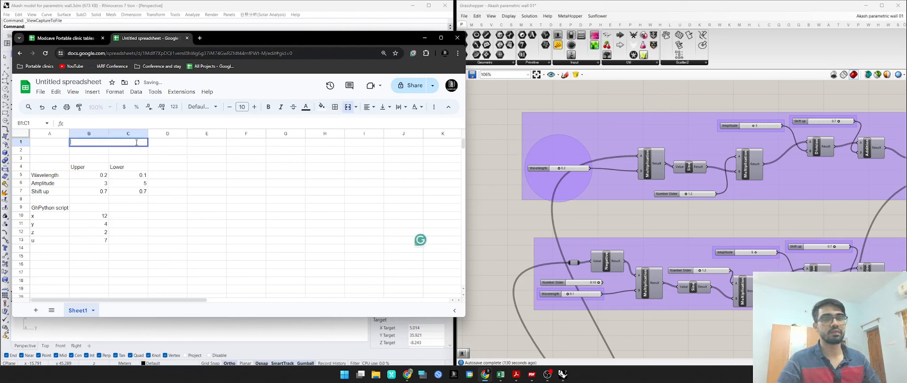
pyautogui.write('ption 1')
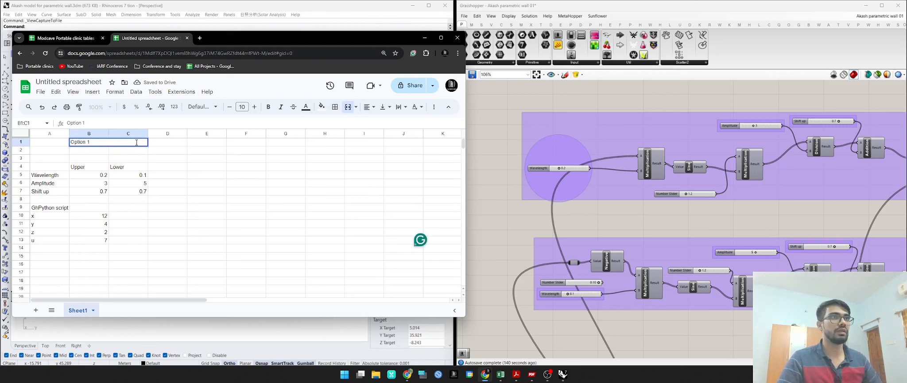
pyautogui.click(213, 158)
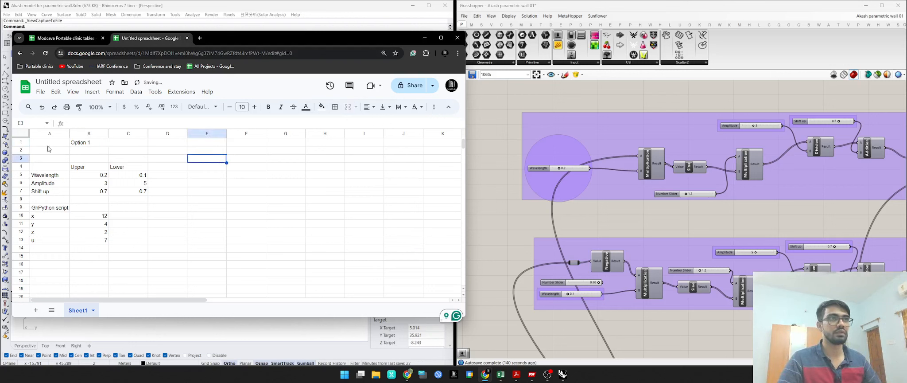
# - Centre the contents of the entire sheet horizontally and align them vertically to the middle
pyautogui.click(23, 133)
pyautogui.click(364, 112)
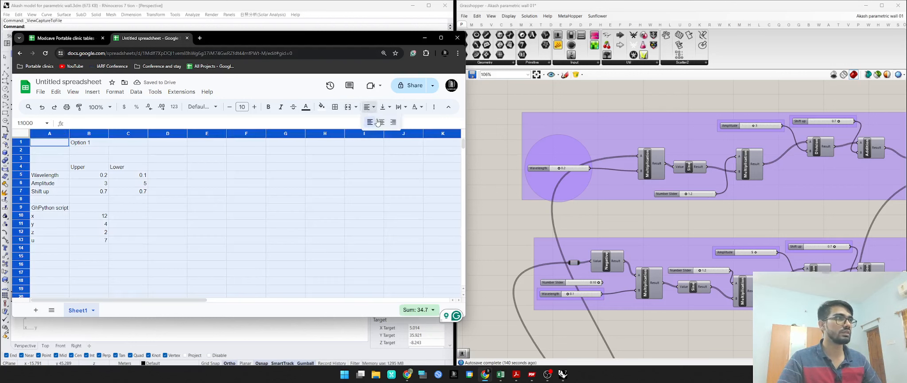
pyautogui.click(378, 122)
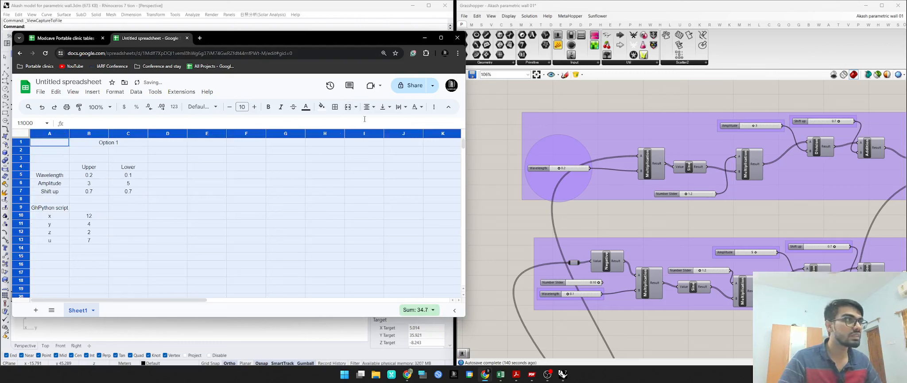
pyautogui.click(383, 108)
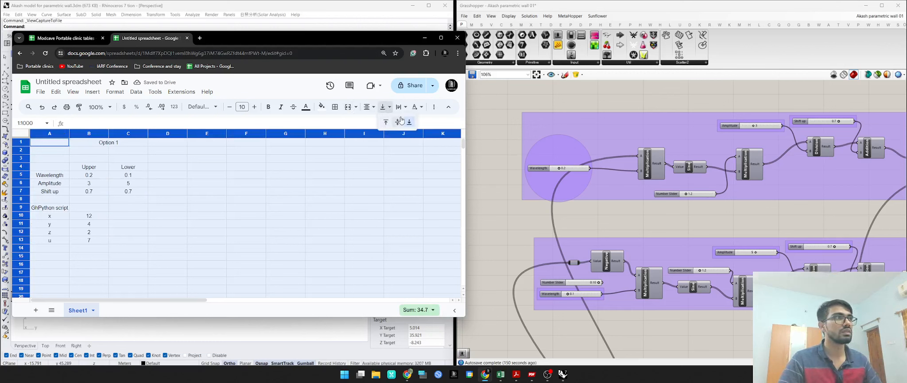
pyautogui.click(399, 122)
pyautogui.click(271, 185)
# - Merge cells D1 and E1 and enter the heading Option 2
pyautogui.moveTo(180, 145); pyautogui.dragTo(206, 146)
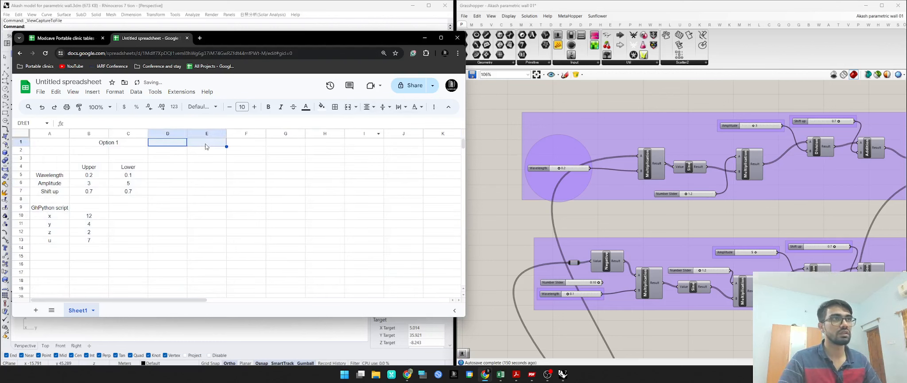
pyautogui.click(348, 107)
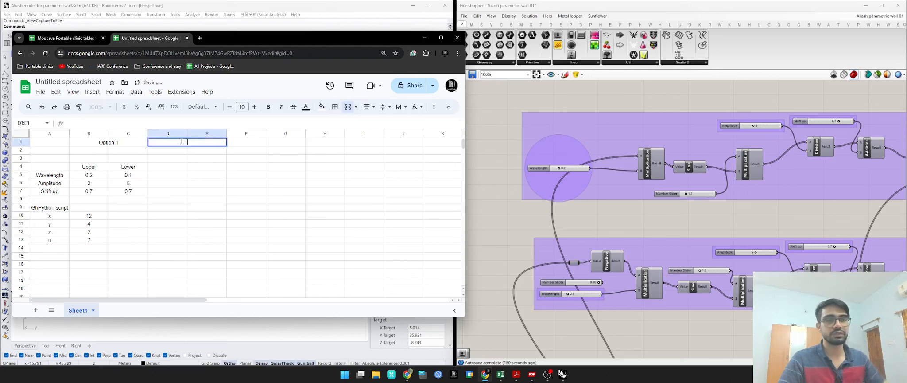
pyautogui.write('Option 2')
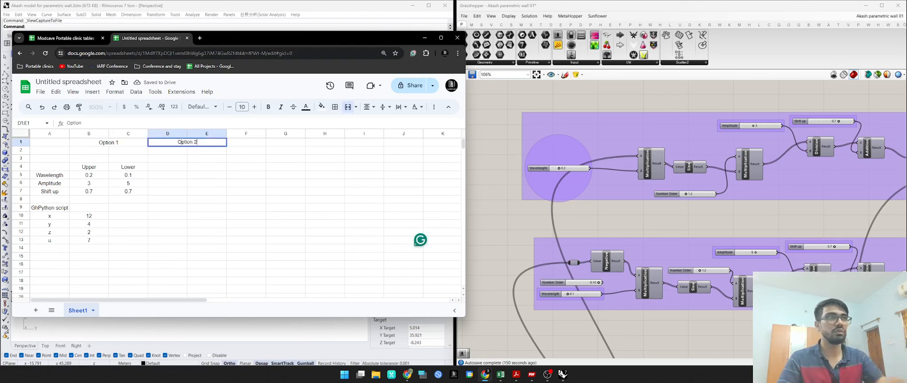
pyautogui.click(178, 166)
# - Fill the Option headings in row 1 and the Upper and Lower headings in row 4 across through column K
pyautogui.moveTo(126, 142); pyautogui.dragTo(399, 147)
pyautogui.click(349, 194)
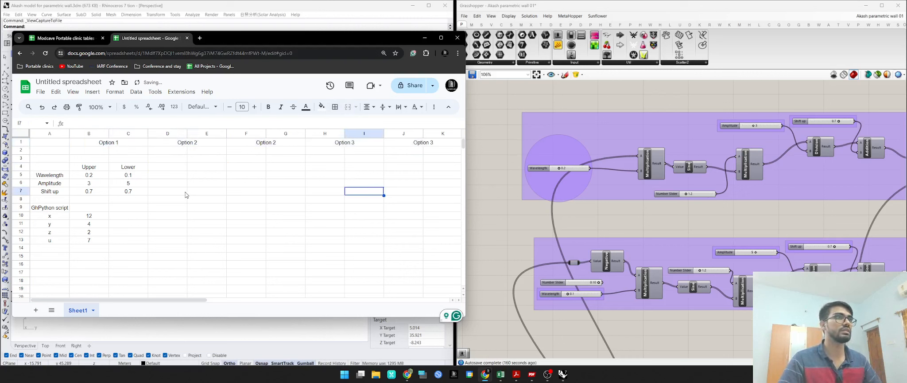
pyautogui.click(170, 192)
pyautogui.moveTo(89, 168); pyautogui.dragTo(425, 165)
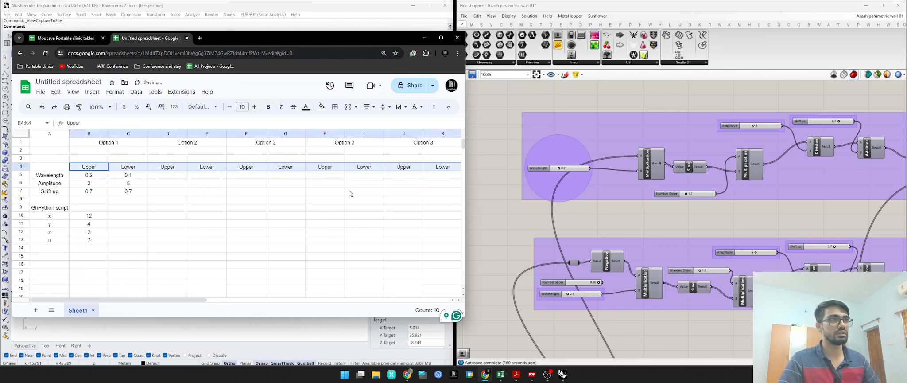
pyautogui.click(207, 202)
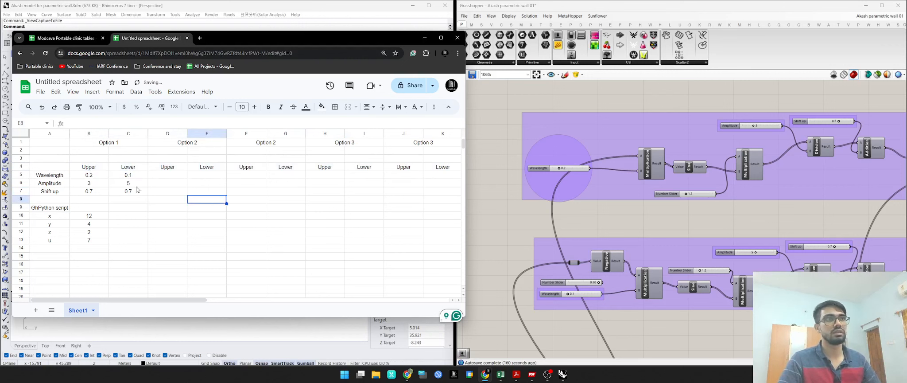
# - Move rows 4 to 13 up two rows so the Upper and Lower headings sit directly under the Option headings
pyautogui.moveTo(20, 169); pyautogui.dragTo(21, 241)
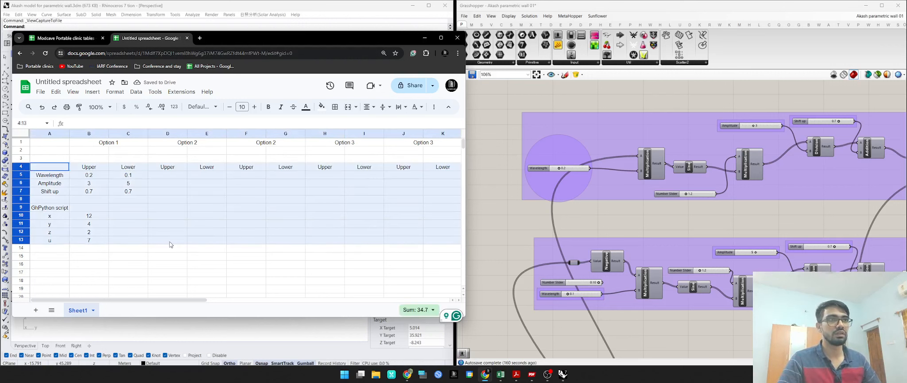
pyautogui.moveTo(53, 167); pyautogui.dragTo(55, 152)
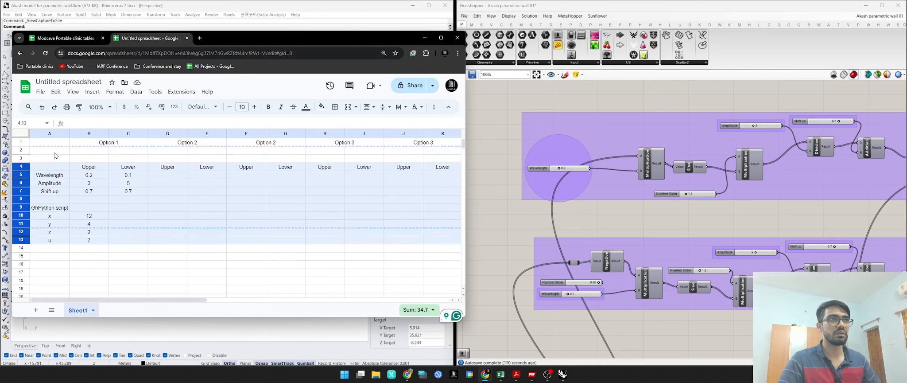
pyautogui.click(206, 217)
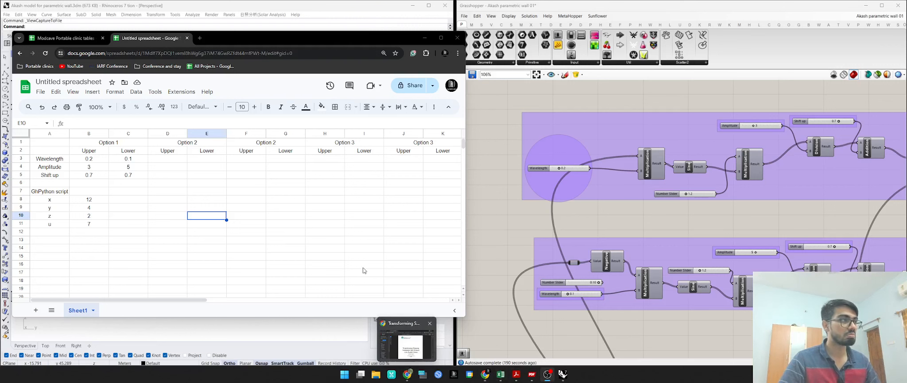
# - Return to Grasshopper, set Wavelength to 0.4 in the upper chain and 0.2 in the lower, and delete the unconnected Number Slider
pyautogui.click(424, 37)
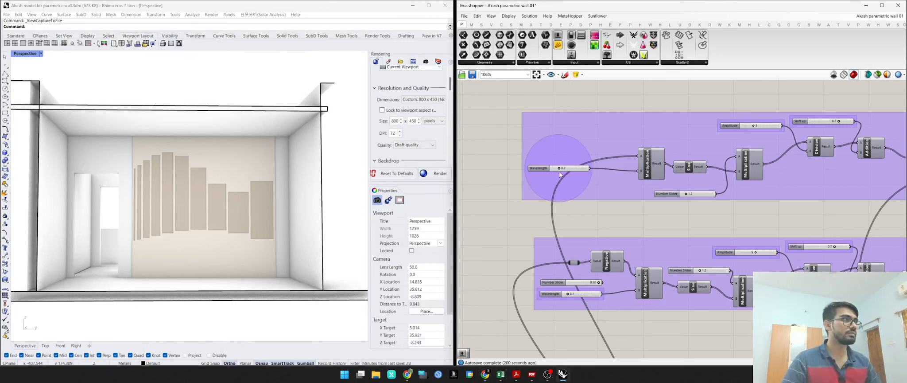
pyautogui.moveTo(560, 168); pyautogui.dragTo(566, 169)
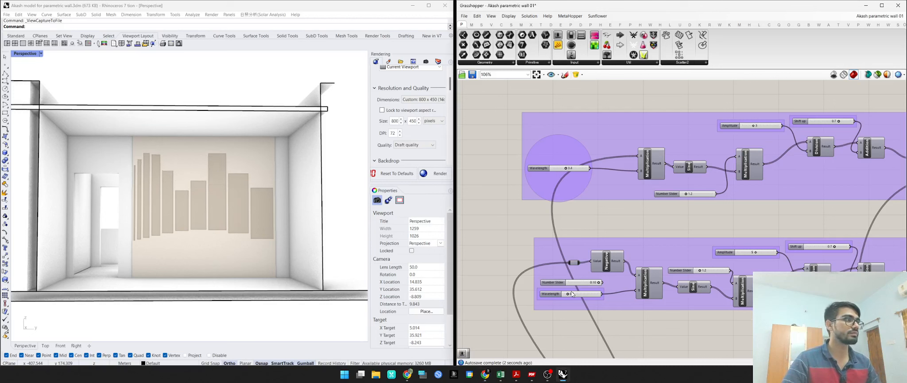
pyautogui.moveTo(569, 295); pyautogui.dragTo(571, 296)
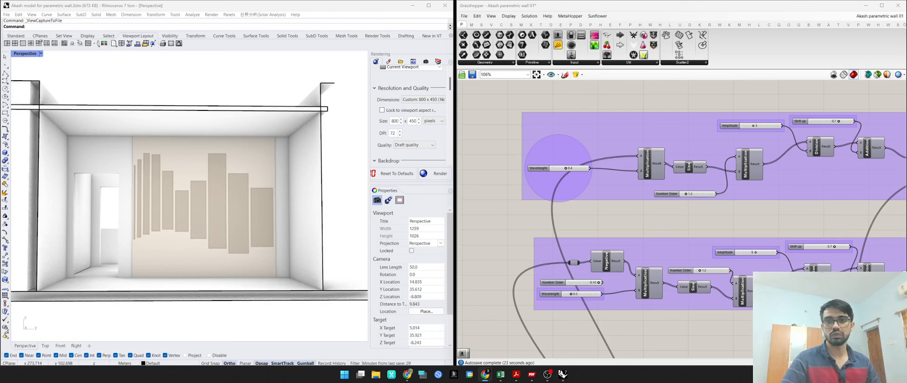
pyautogui.click(557, 283)
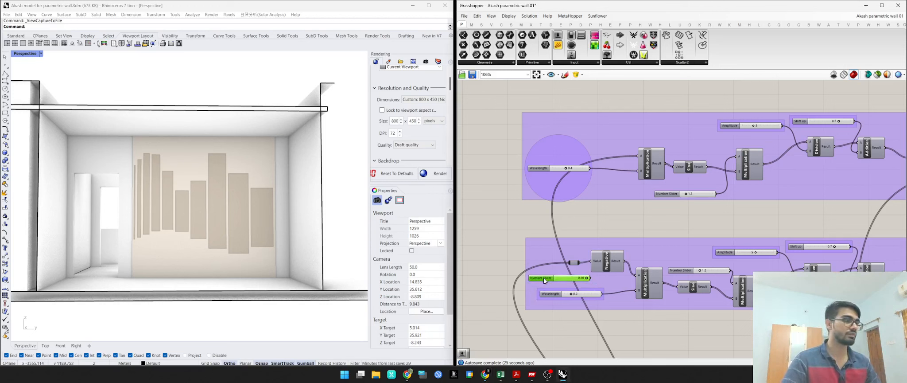
pyautogui.press('Delete')
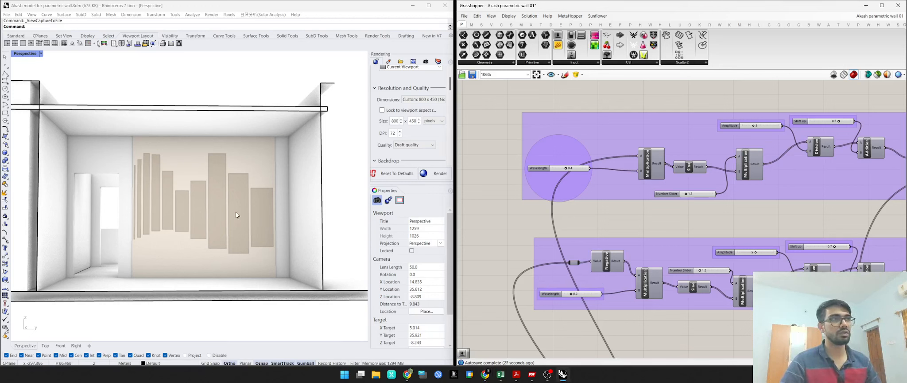
# - Capture the Perspective viewport to file at 1280 x 960 resolution
pyautogui.moveTo(158, 178); pyautogui.dragTo(155, 181, button='right')
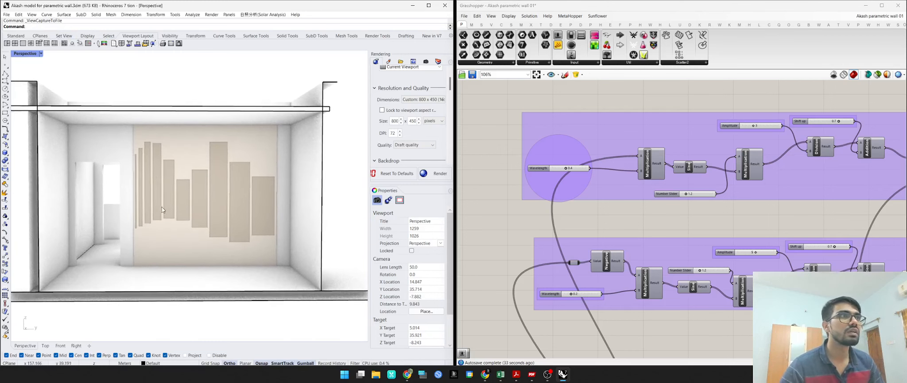
pyautogui.keyDown('shift'); pyautogui.moveTo(162, 209); pyautogui.dragTo(168, 215, button='right'); pyautogui.keyUp('shift')
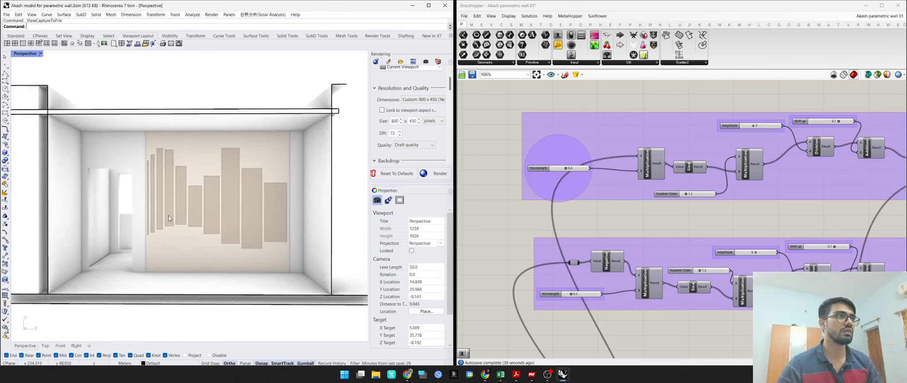
pyautogui.click(11, 16)
pyautogui.moveTo(19, 17)
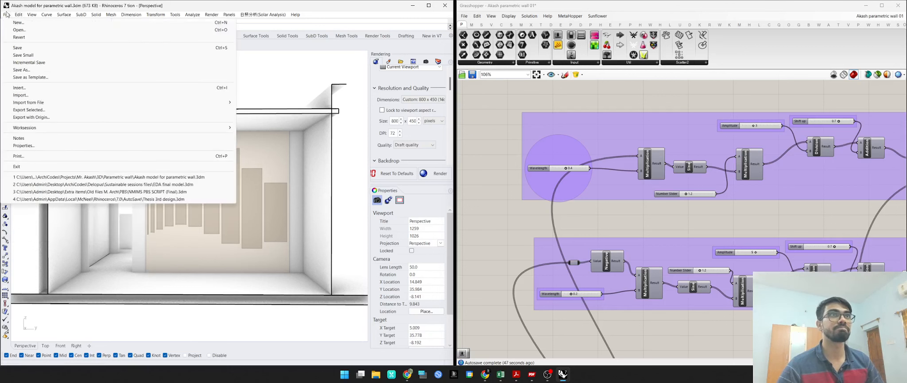
pyautogui.moveTo(31, 18)
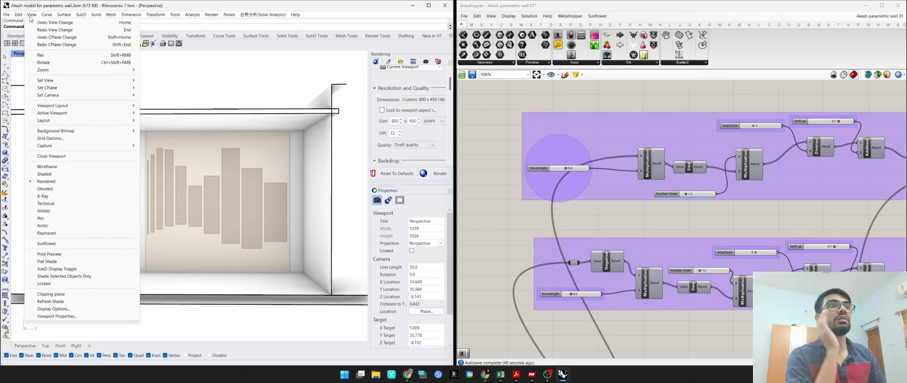
pyautogui.moveTo(93, 145)
pyautogui.click(186, 153)
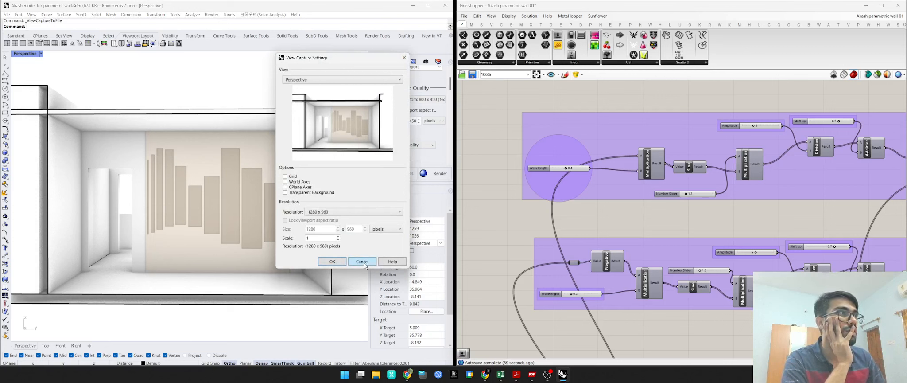
pyautogui.click(332, 261)
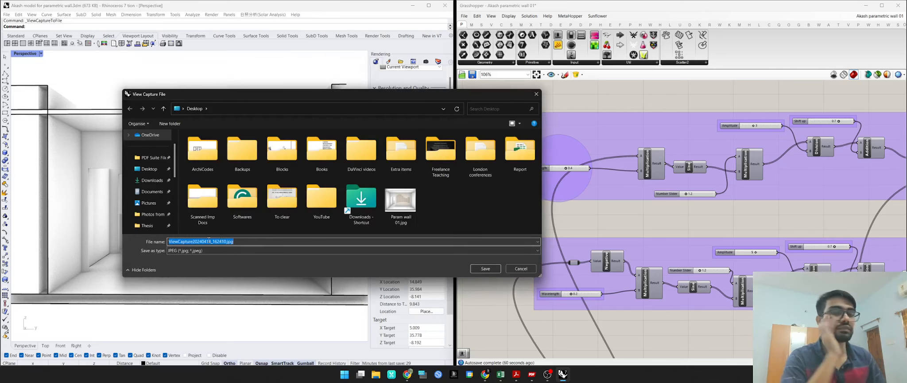
# - Save the viewport capture on the Desktop as Param wall 02.jpg
pyautogui.click(403, 200)
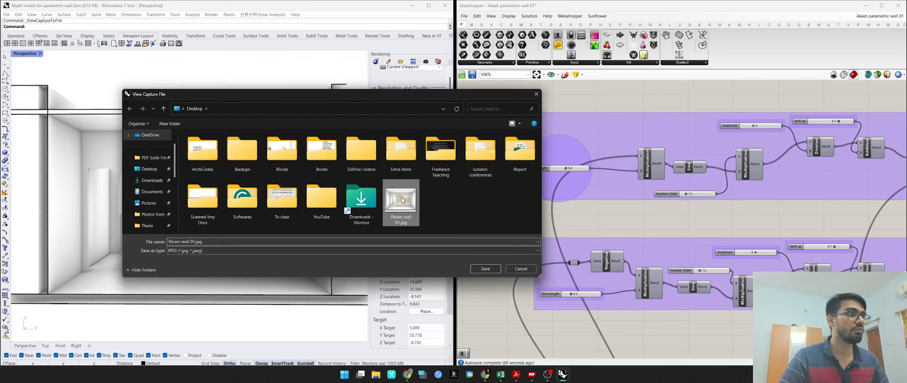
pyautogui.click(183, 243)
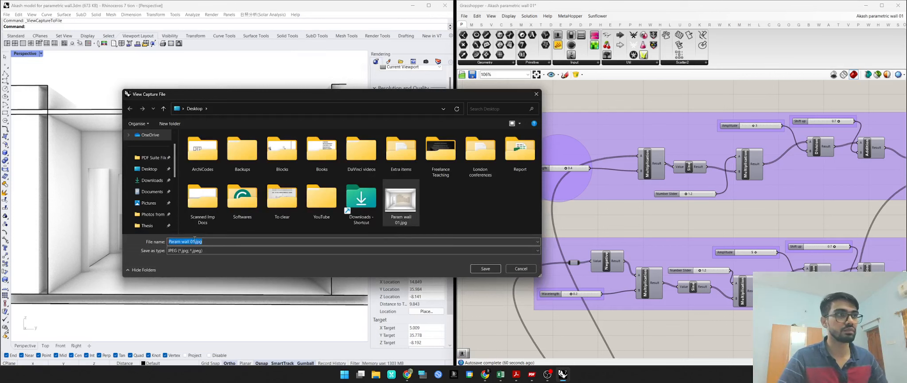
pyautogui.click(195, 243)
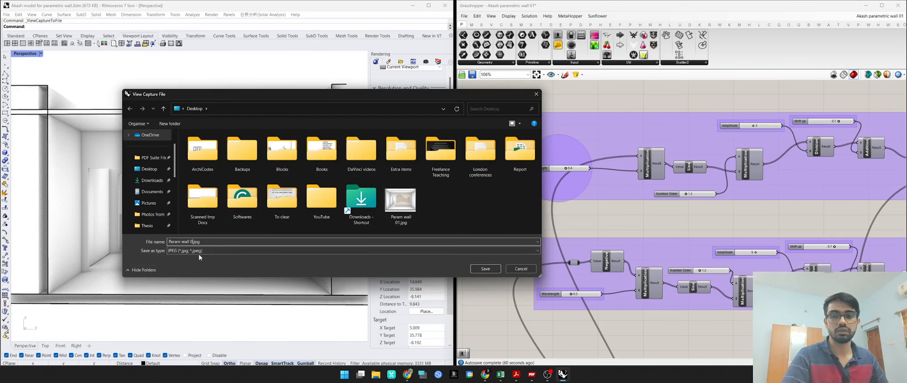
pyautogui.press('BackSpace')
pyautogui.write('2')
pyautogui.press('Return')
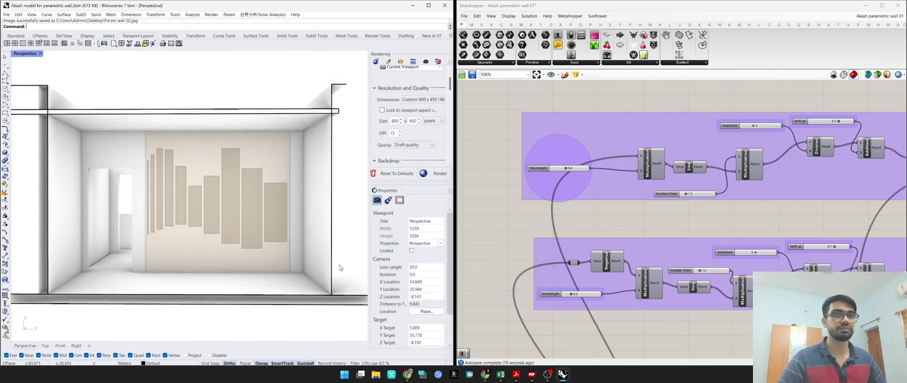
# - Open Param wall 01.jpg from the Desktop in the image viewer and compare it with Param wall 02.jpg
pyautogui.press('super+d')
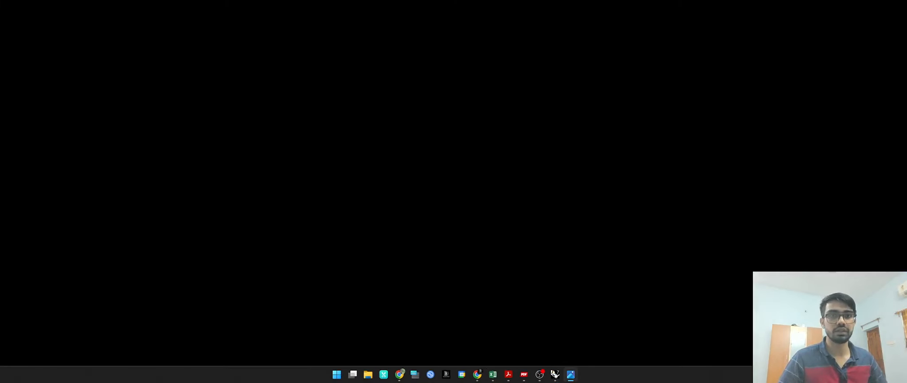
pyautogui.moveTo(0, 58); pyautogui.dragTo(365, 58)
pyautogui.click(394, 57)
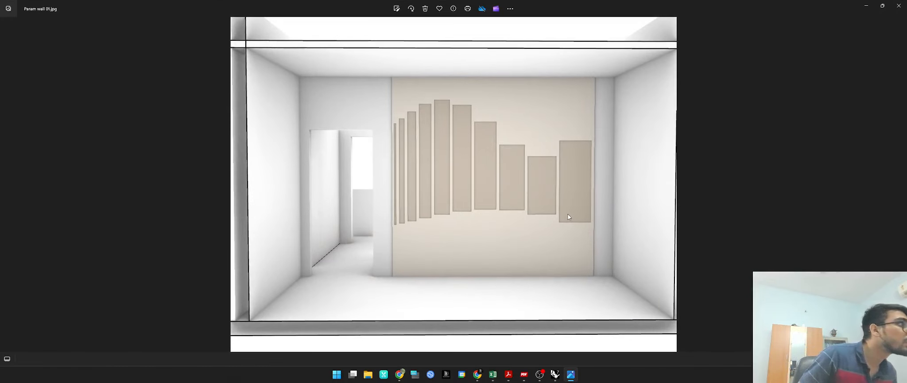
pyautogui.press('Right')
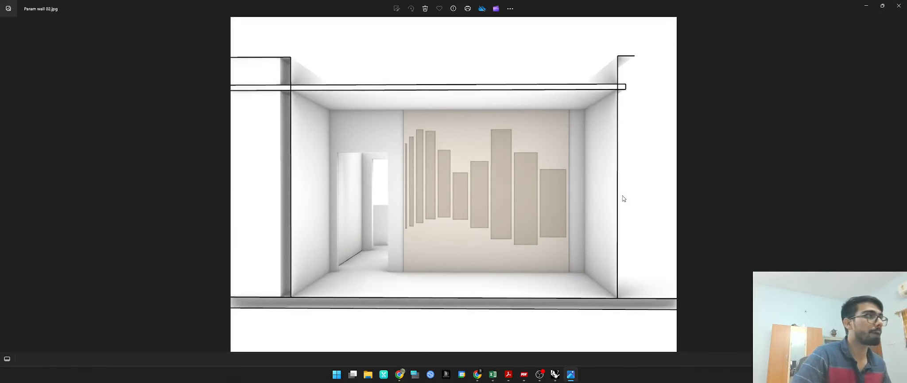
# - Compare Param wall 02.jpg with the neighbouring wall capture once more, and close the image viewer
pyautogui.press('Right')
pyautogui.press('Left')
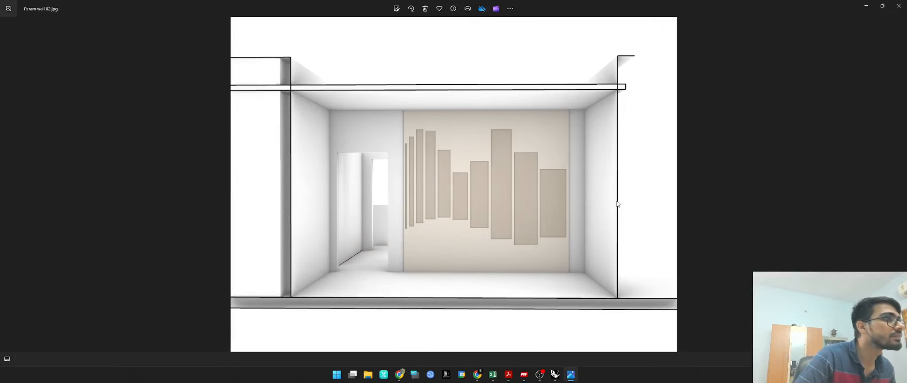
pyautogui.press('Right')
pyautogui.press('Left')
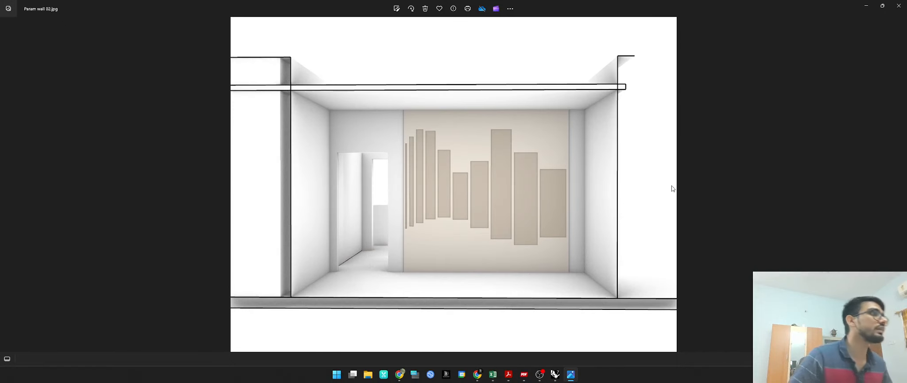
pyautogui.hotkey('alt', 'F4')
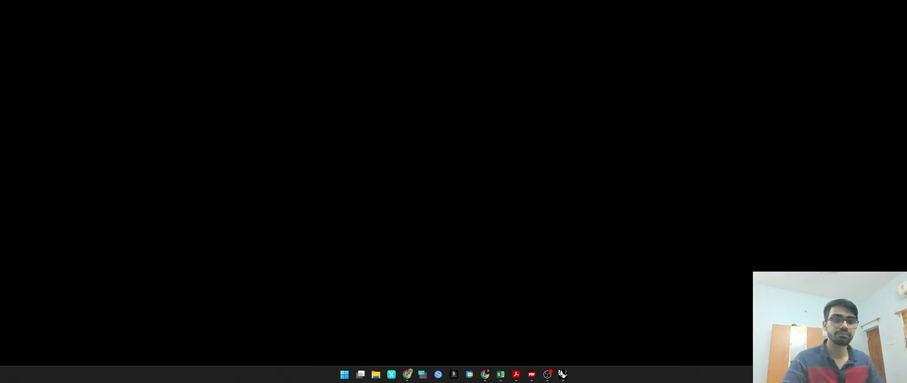
# - Bring up the spreadsheet, copy the Option 2 values in D3:E11 to the columns starting at F3, and clear the window away
pyautogui.hotkey('alt', 'Tab')
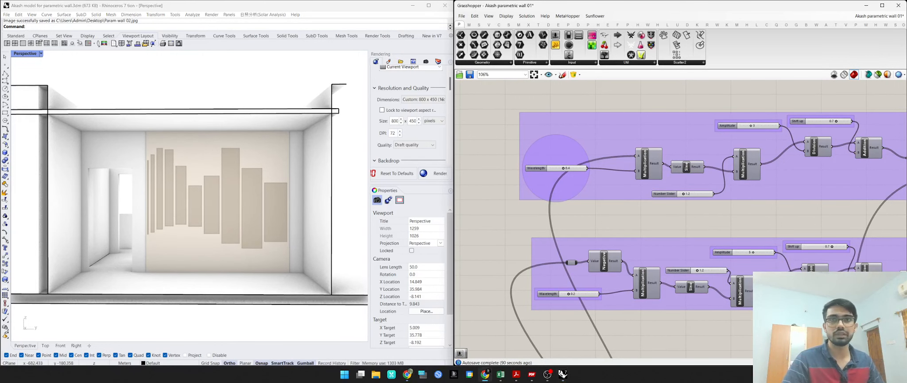
pyautogui.moveTo(0, 15); pyautogui.dragTo(273, 53)
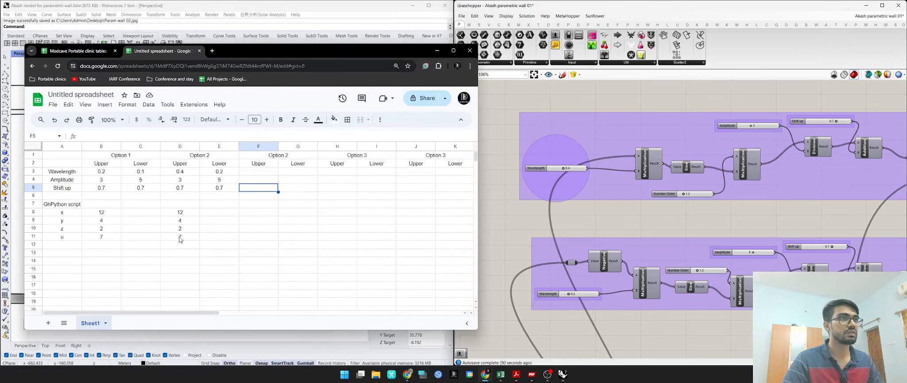
pyautogui.moveTo(180, 236); pyautogui.dragTo(231, 174)
pyautogui.hotkey('ctrl', 'c')
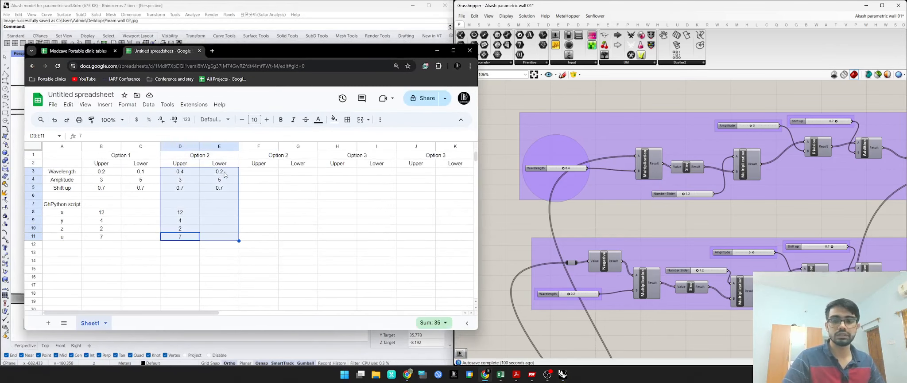
pyautogui.click(250, 173)
pyautogui.hotkey('ctrl', 'v')
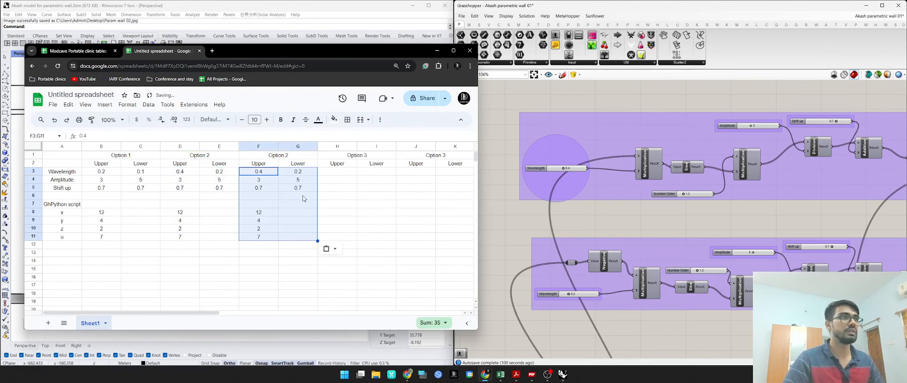
pyautogui.click(330, 176)
pyautogui.moveTo(325, 48); pyautogui.dragTo(0, 44)
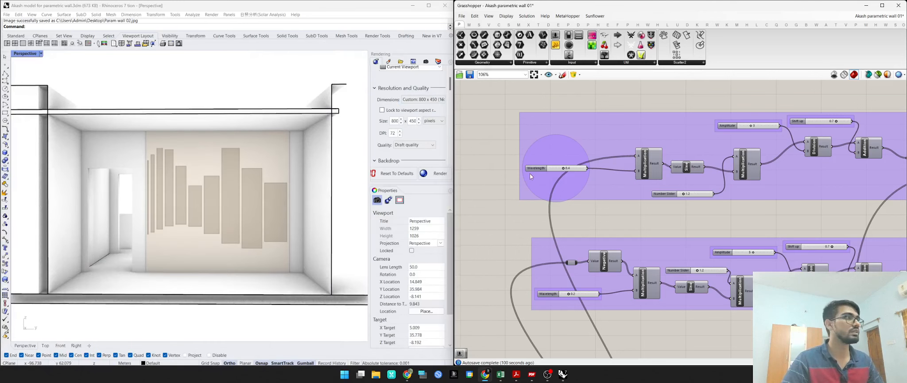
# - Set the Amplitude slider in Grasshopper's upper chain to 5
pyautogui.scroll(-3, 600, 174)
pyautogui.rightClick(639, 184)
pyautogui.click(705, 167)
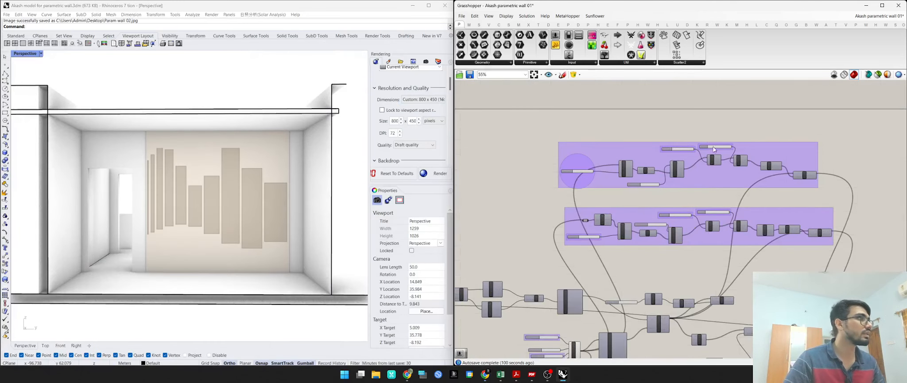
pyautogui.scroll(6, 672, 144)
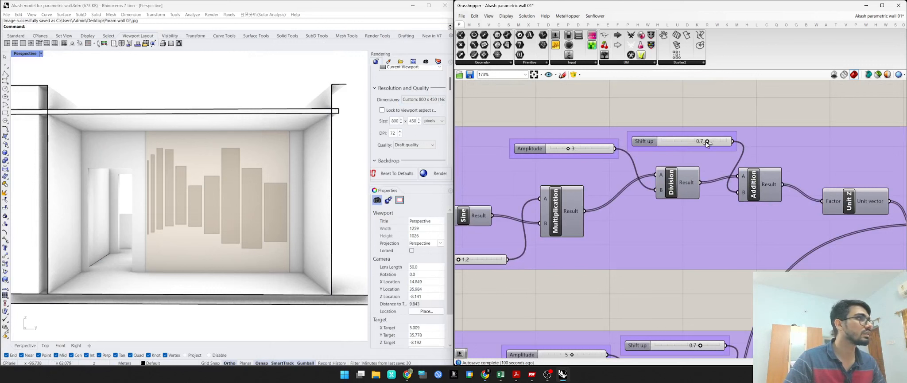
pyautogui.moveTo(707, 142)
pyautogui.mouseDown()
pyautogui.moveTo(697, 143)
pyautogui.moveTo(708, 144)
pyautogui.mouseUp()
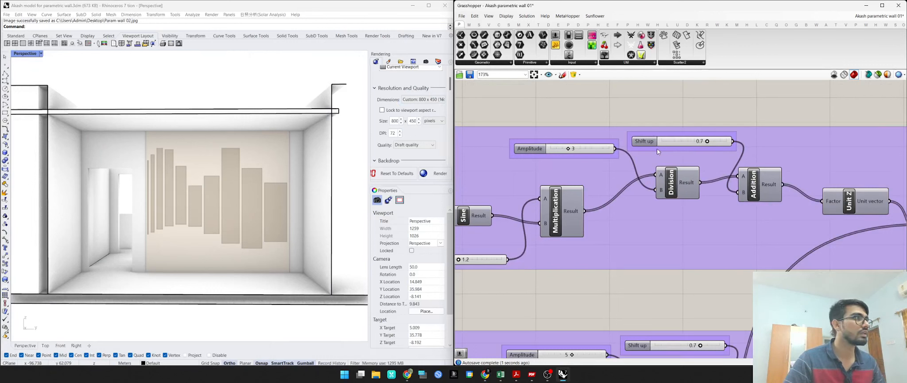
pyautogui.moveTo(571, 152); pyautogui.dragTo(582, 149)
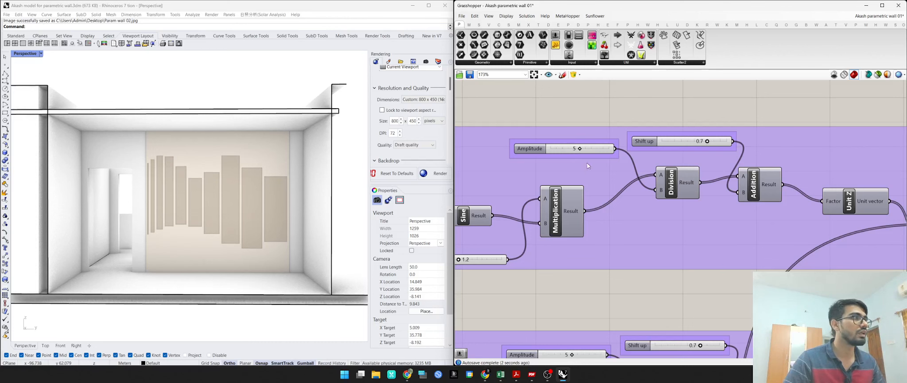
# - Open the GhPython Script component's code and place the editor clear of its input sliders
pyautogui.scroll(-4, 588, 166)
pyautogui.scroll(3, 581, 172)
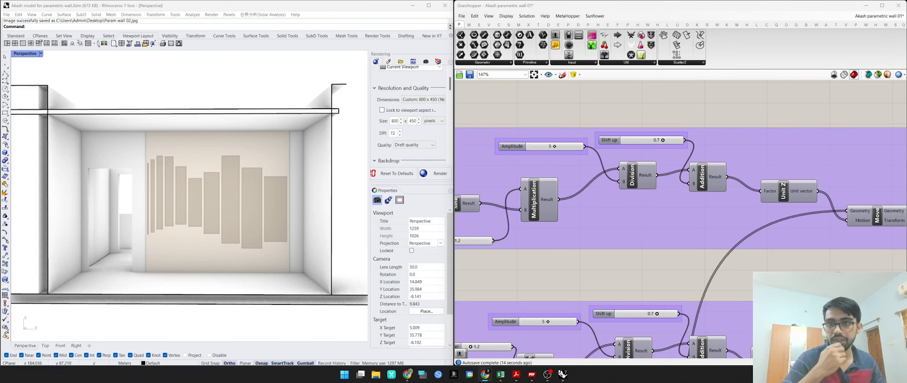
pyautogui.moveTo(579, 191); pyautogui.dragTo(679, 54, button='right')
pyautogui.moveTo(630, 260); pyautogui.dragTo(633, 160, button='right')
pyautogui.moveTo(554, 208); pyautogui.dragTo(654, 215, button='right')
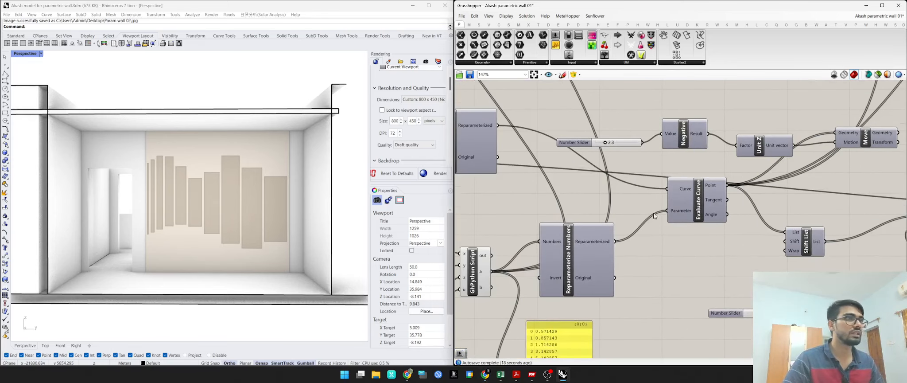
pyautogui.moveTo(475, 269); pyautogui.dragTo(628, 188, button='right')
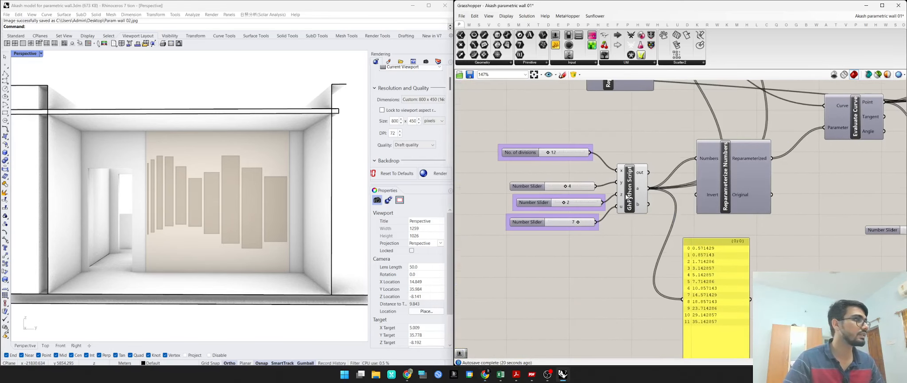
pyautogui.click(628, 188)
pyautogui.doubleClick(629, 188)
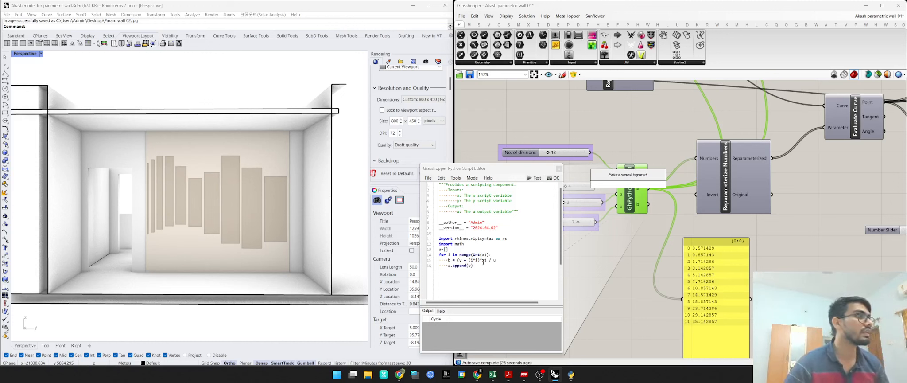
pyautogui.moveTo(489, 172); pyautogui.dragTo(736, 153)
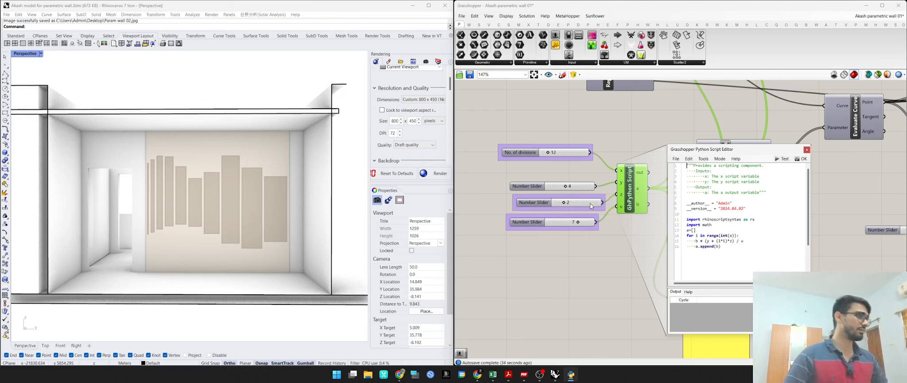
# - Set the script's z input slider to 1 and its y input slider to 6
pyautogui.moveTo(564, 204)
pyautogui.mouseDown()
pyautogui.moveTo(576, 204)
pyautogui.moveTo(560, 207)
pyautogui.mouseUp()
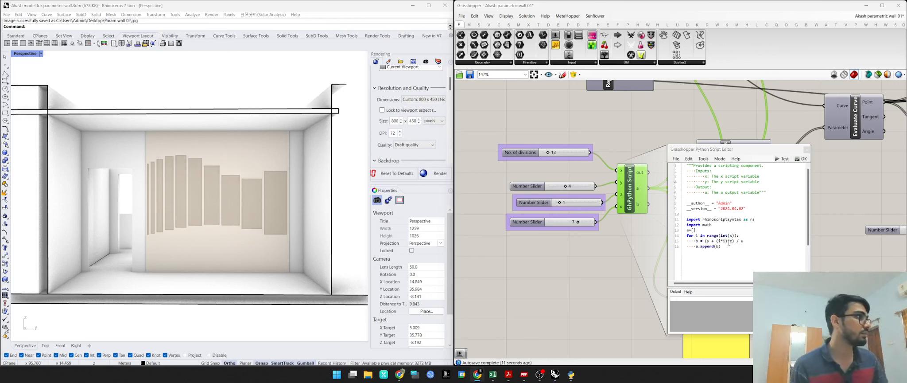
pyautogui.moveTo(729, 241); pyautogui.dragTo(737, 241)
pyautogui.click(564, 187)
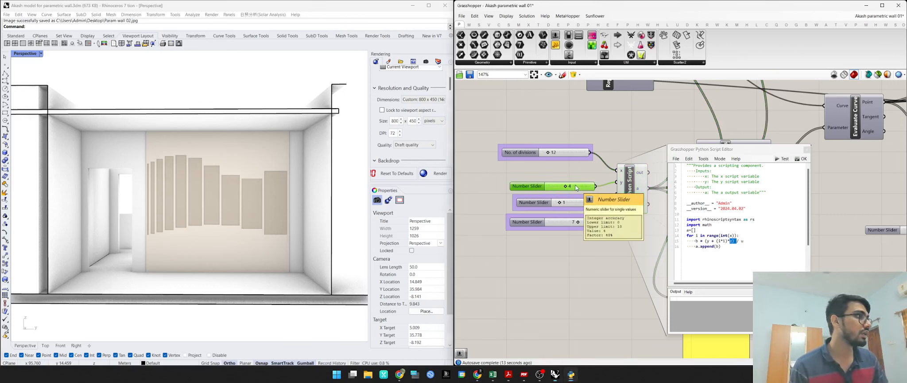
pyautogui.moveTo(567, 188)
pyautogui.mouseDown()
pyautogui.moveTo(544, 195)
pyautogui.moveTo(609, 194)
pyautogui.moveTo(481, 197)
pyautogui.moveTo(548, 206)
pyautogui.moveTo(589, 191)
pyautogui.moveTo(561, 191)
pyautogui.moveTo(592, 184)
pyautogui.moveTo(573, 190)
pyautogui.mouseUp()
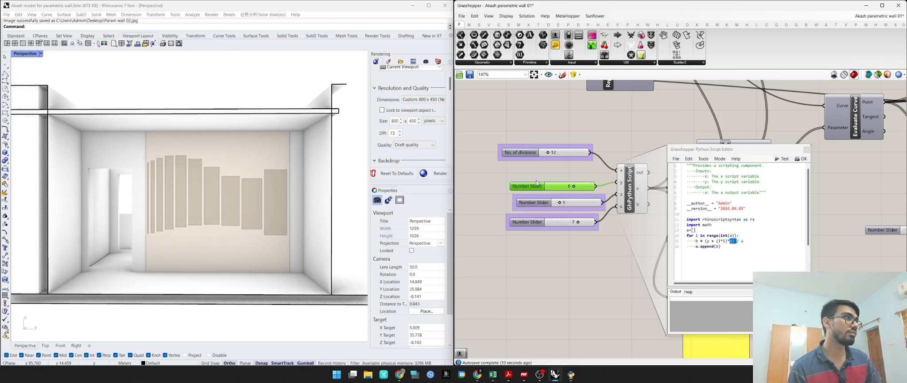
# - Raise the upper limit of the script's y input slider and lower its value to 0
pyautogui.rightClick(531, 189)
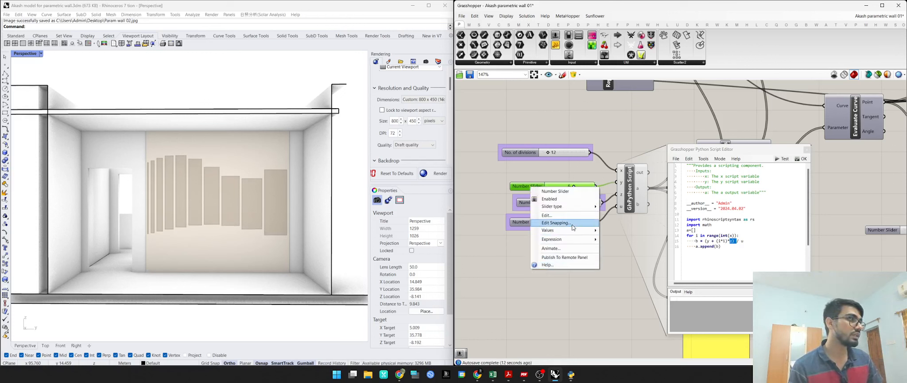
pyautogui.moveTo(569, 230)
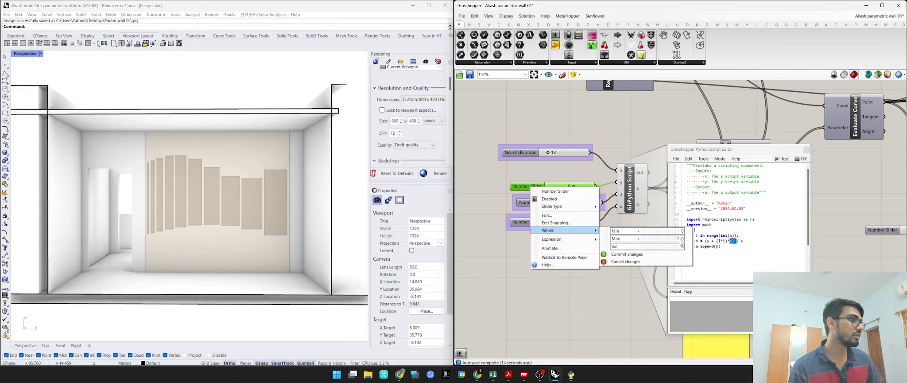
pyautogui.click(681, 239)
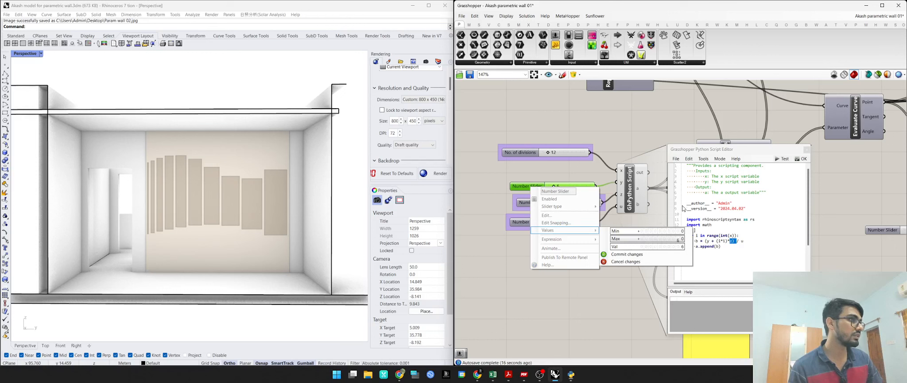
pyautogui.click(623, 254)
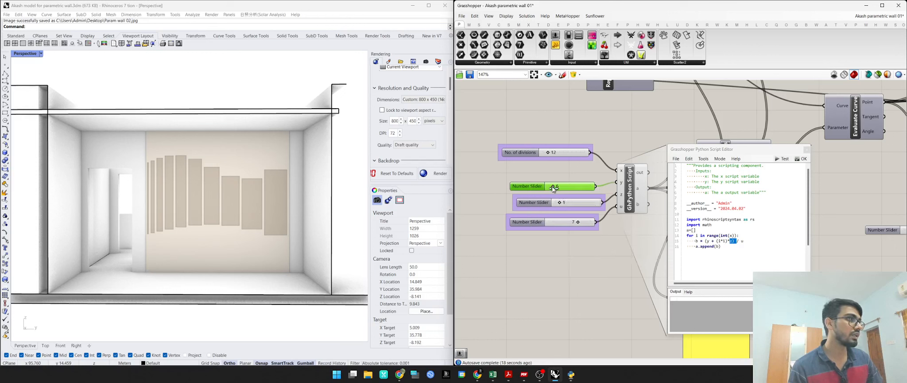
pyautogui.moveTo(553, 186); pyautogui.dragTo(530, 194)
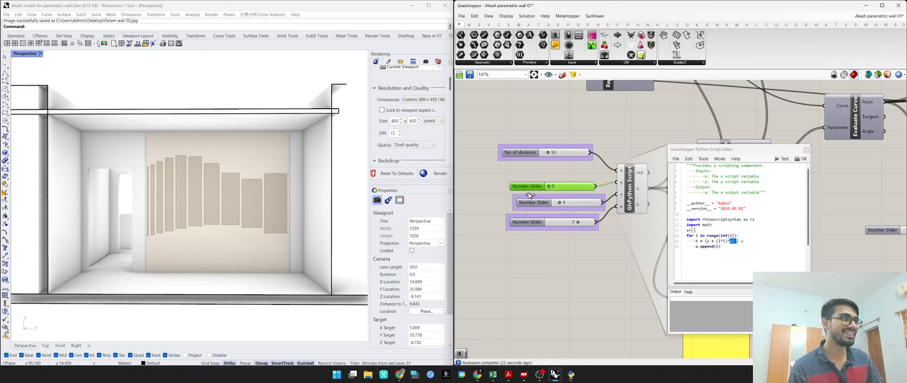
# - Extend the y input slider's upper limit further and set its value to 100
pyautogui.rightClick(571, 186)
pyautogui.moveTo(611, 226)
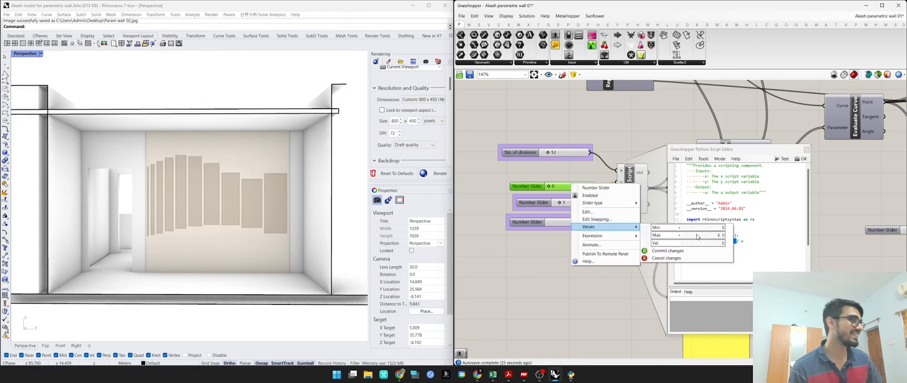
pyautogui.click(662, 251)
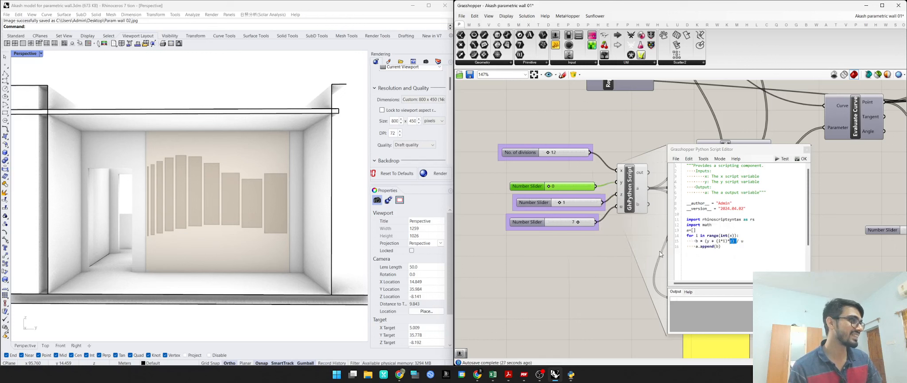
pyautogui.moveTo(558, 188); pyautogui.dragTo(576, 194)
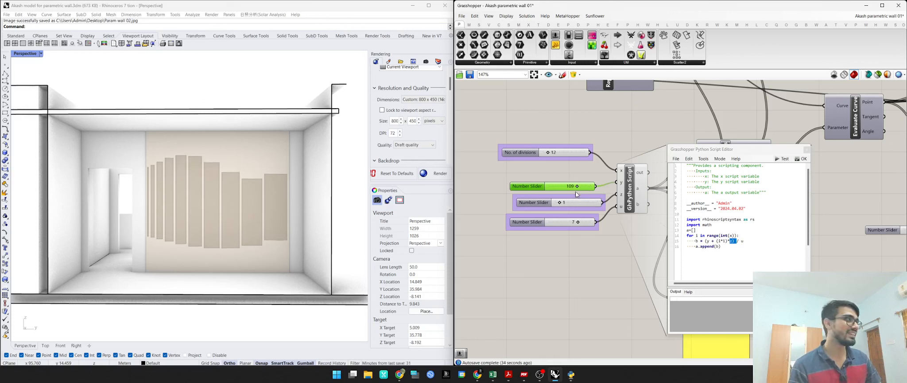
pyautogui.doubleClick(571, 186)
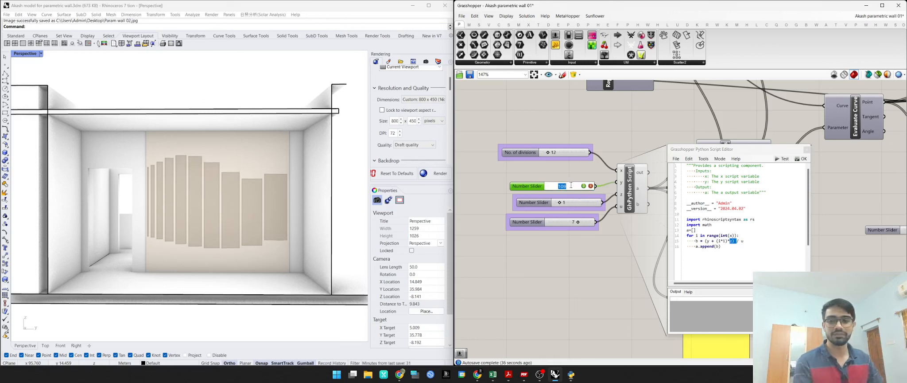
pyautogui.write('100')
pyautogui.click(583, 186)
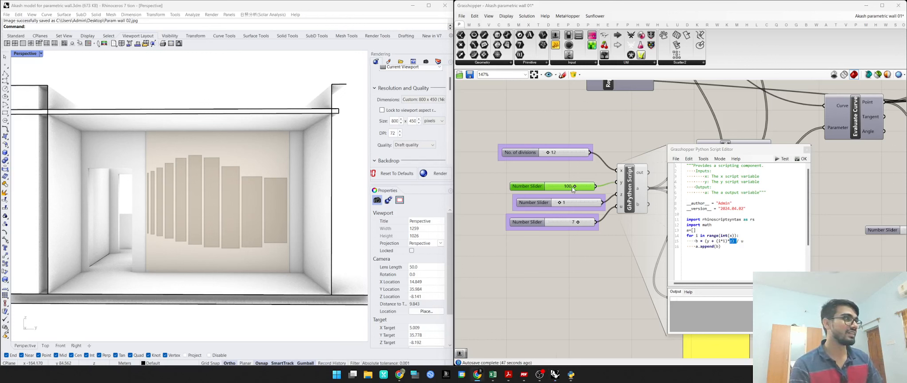
# - Return the script's y input slider to 0
pyautogui.moveTo(572, 186); pyautogui.dragTo(541, 192)
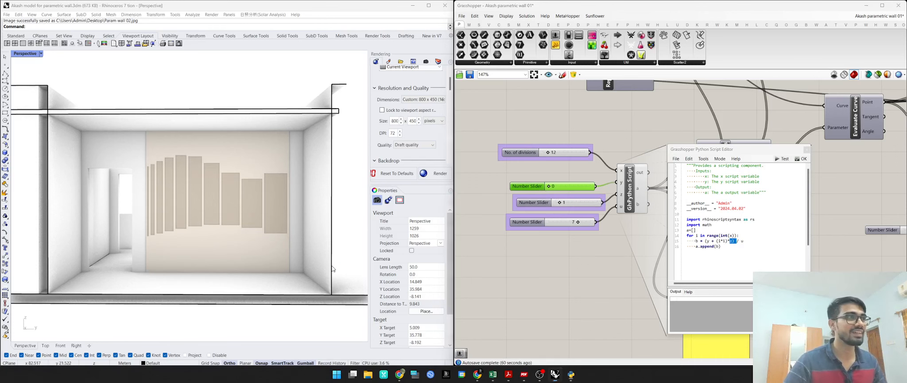
pyautogui.press('super+shift+s')
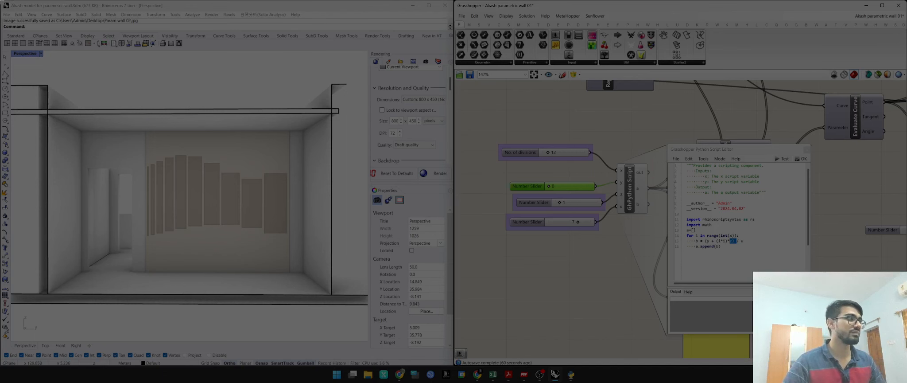
pyautogui.press('Escape')
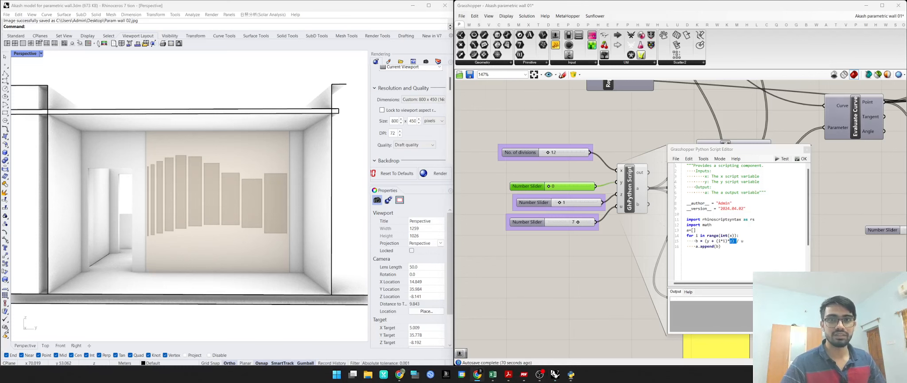
# - Switch to the options spreadsheet and relabel the third and fourth option column headings as Option 3 and Option 4
pyautogui.moveTo(0, 67); pyautogui.dragTo(408, 75)
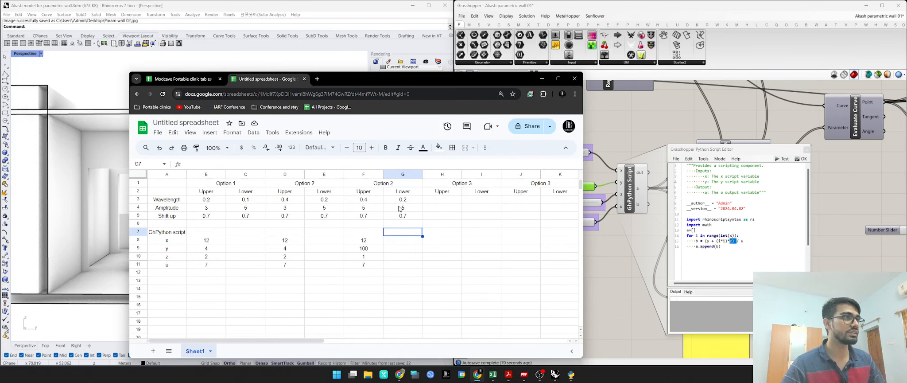
pyautogui.moveTo(354, 79); pyautogui.dragTo(367, 79)
pyautogui.moveTo(611, 65); pyautogui.dragTo(324, 69)
pyautogui.click(362, 172)
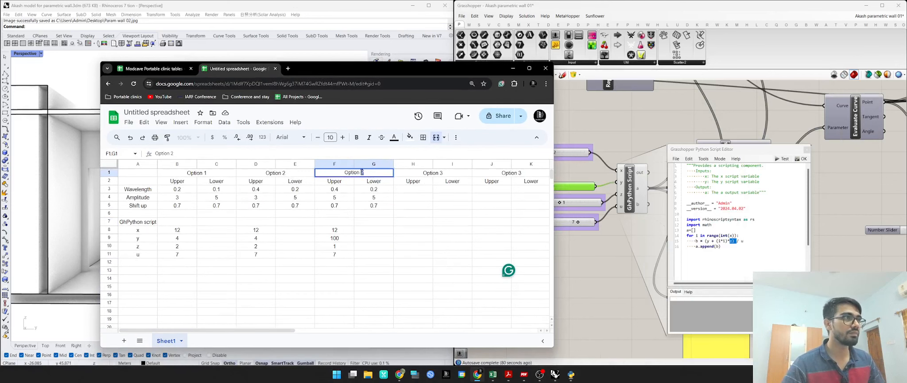
pyautogui.write('3')
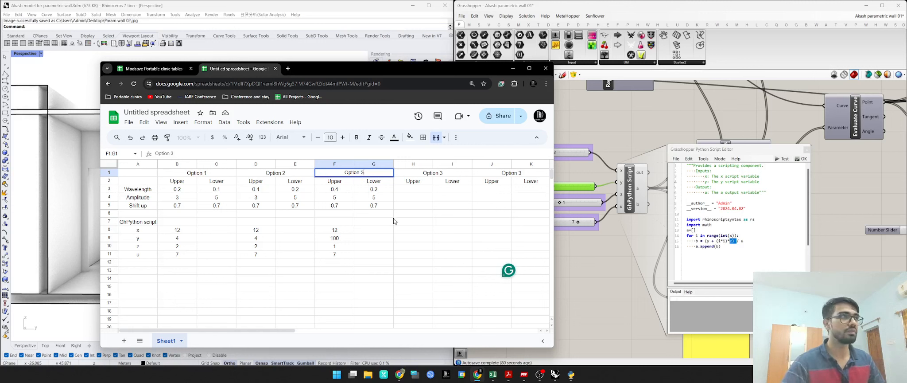
pyautogui.click(440, 173)
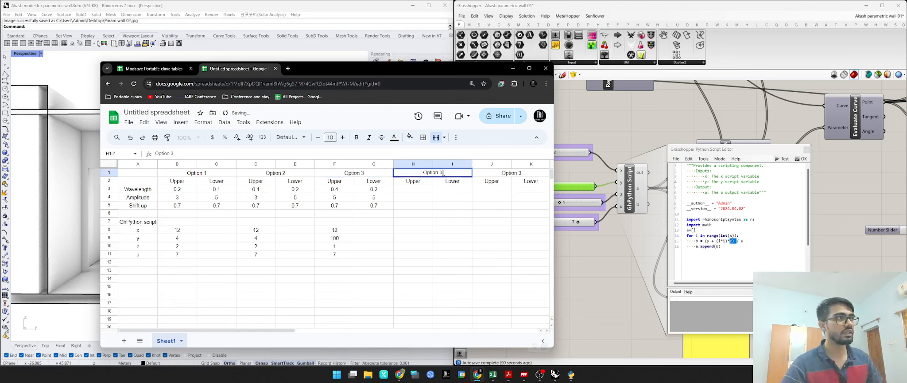
pyautogui.write('4')
# - Relabel the heading of the last option column pair as Option 5, and move the spreadsheet window out of the way
pyautogui.click(520, 173)
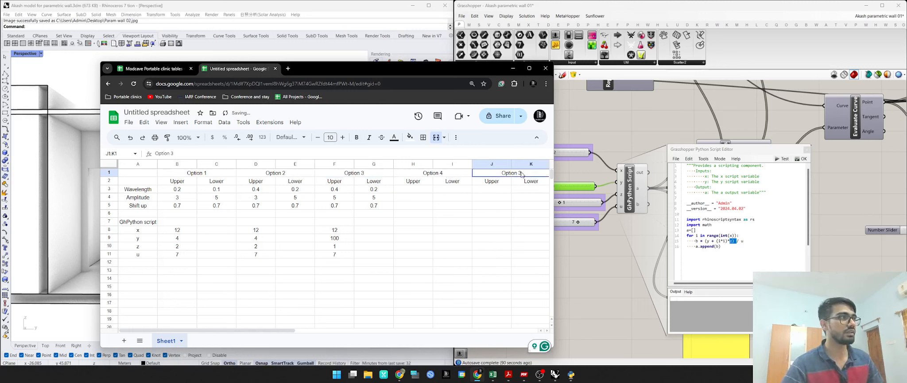
pyautogui.tripleClick(519, 173)
pyautogui.doubleClick(518, 173)
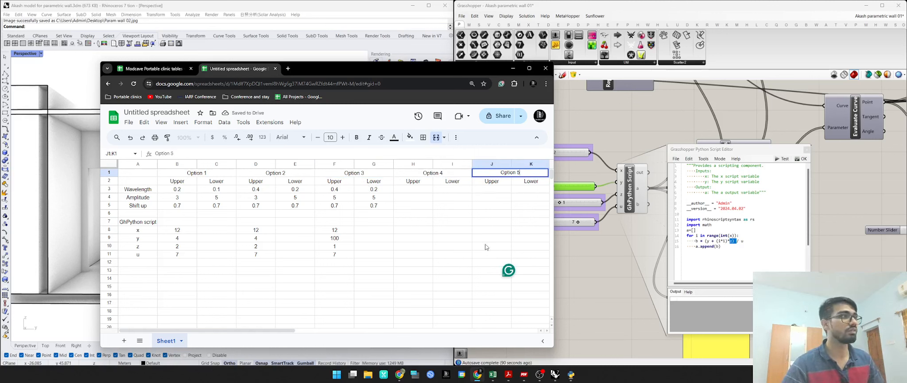
pyautogui.write('5')
pyautogui.moveTo(281, 331); pyautogui.dragTo(256, 330)
pyautogui.click(364, 265)
pyautogui.click(362, 206)
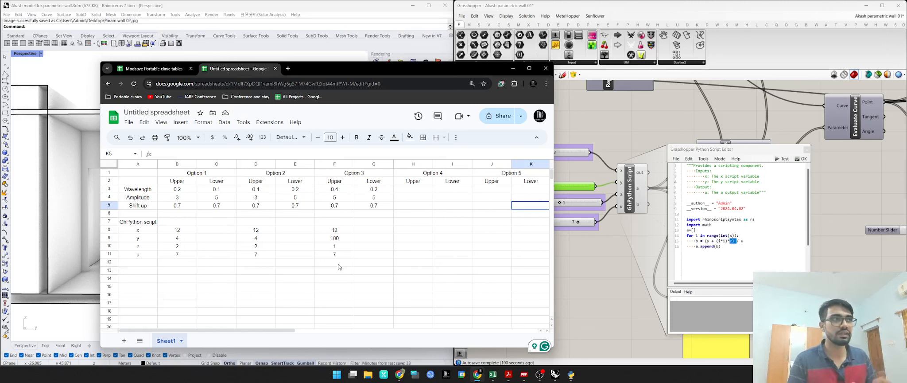
pyautogui.moveTo(462, 68); pyautogui.dragTo(0, 168)
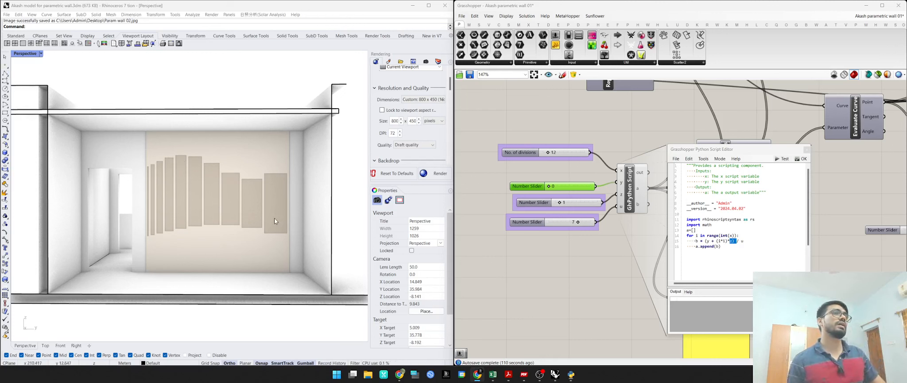
# - Set the number slider feeding the GhPython script's y input to 100
pyautogui.doubleClick(567, 187)
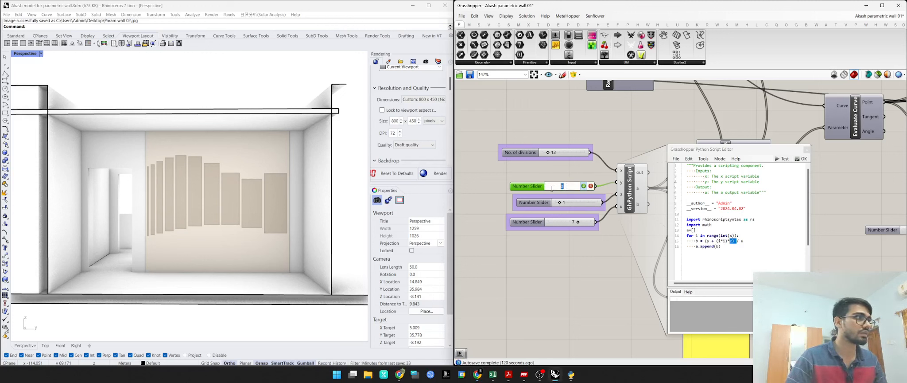
pyautogui.write('100')
pyautogui.press('Return')
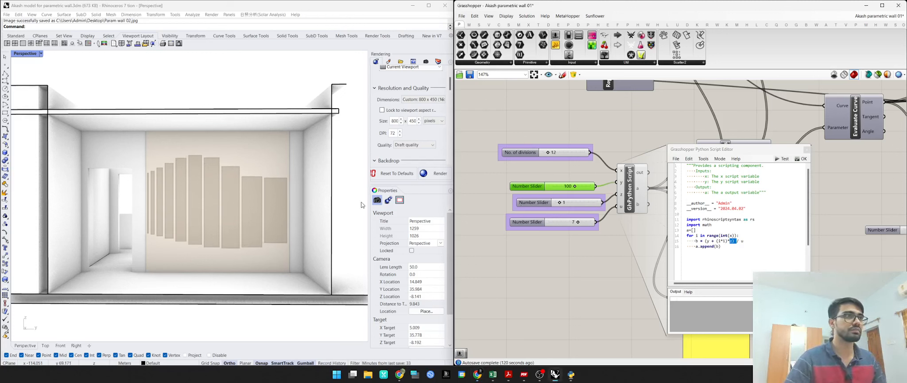
# - Capture the Perspective viewport to a 1280 x 960 JPEG file on the Desktop named Param wall 03.jpg
pyautogui.click(7, 15)
pyautogui.moveTo(32, 16)
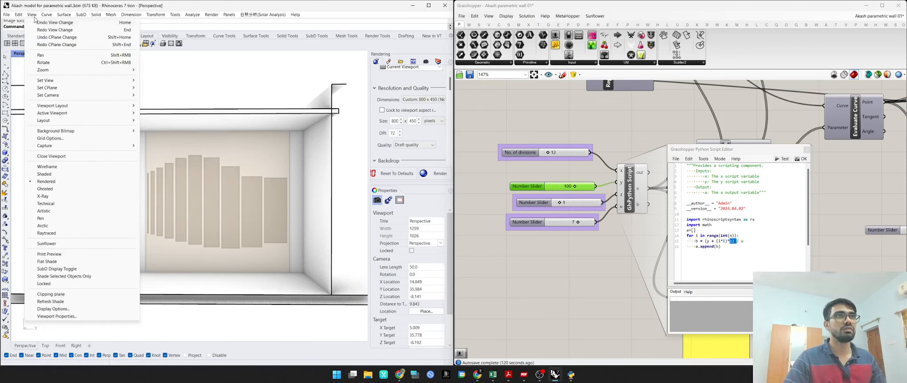
pyautogui.moveTo(67, 145)
pyautogui.click(157, 151)
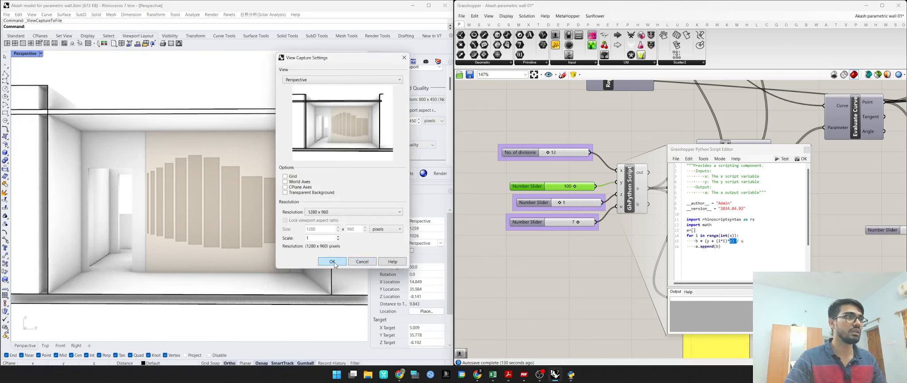
pyautogui.click(332, 261)
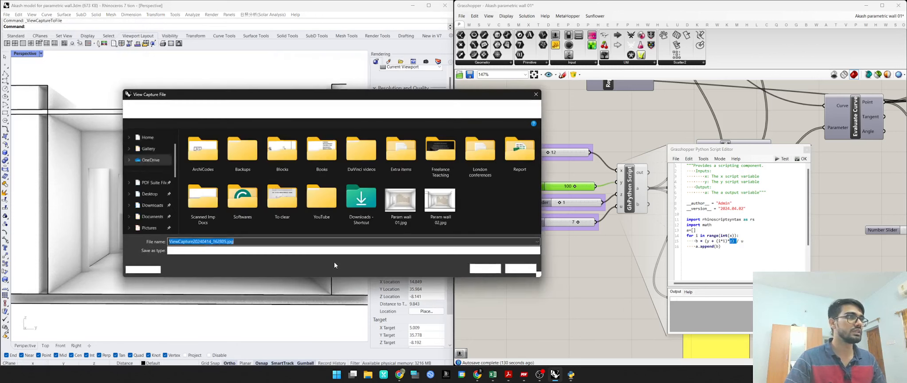
pyautogui.click(271, 240)
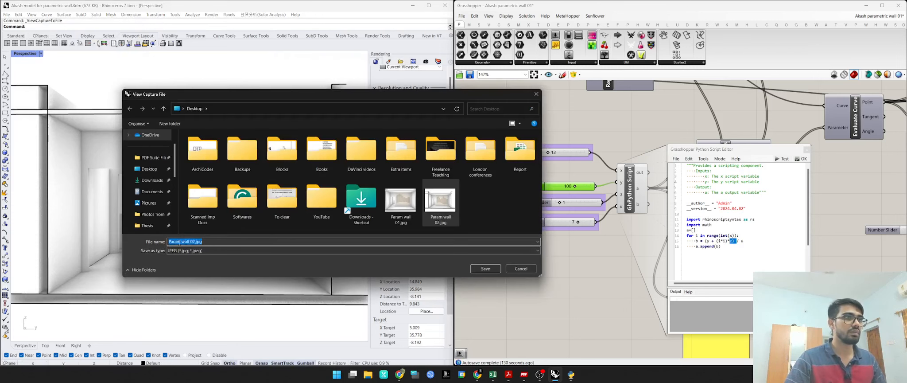
pyautogui.moveTo(191, 241); pyautogui.dragTo(199, 251)
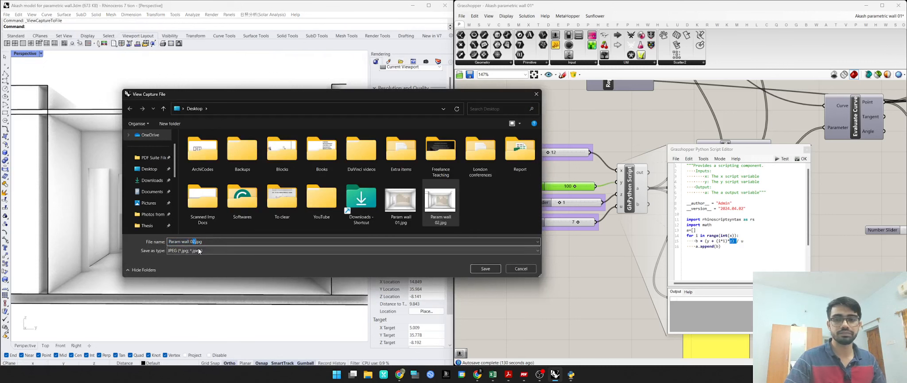
pyautogui.write('3')
pyautogui.click(480, 269)
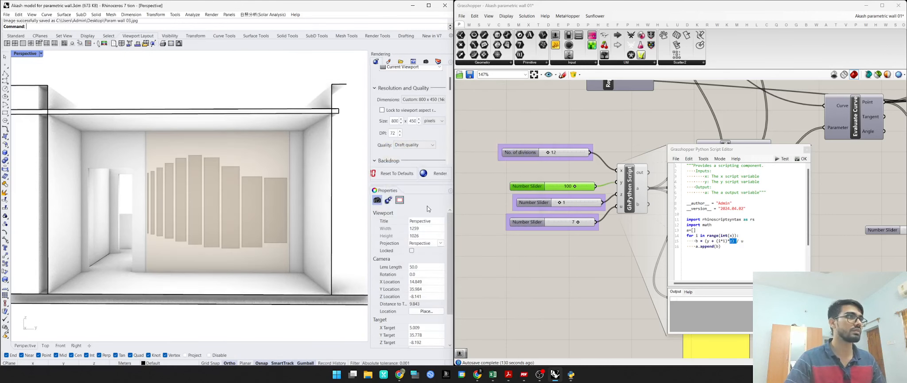
# - Close the Python script editor and look over the Grasshopper definition as far as its starting components
pyautogui.click(807, 149)
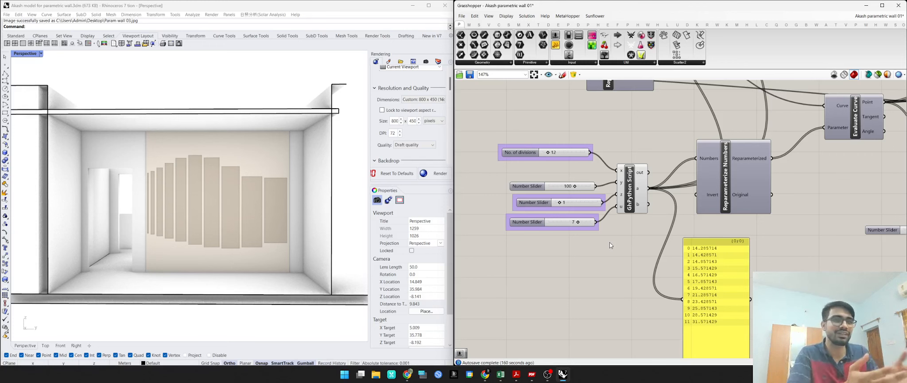
pyautogui.scroll(-8, 609, 242)
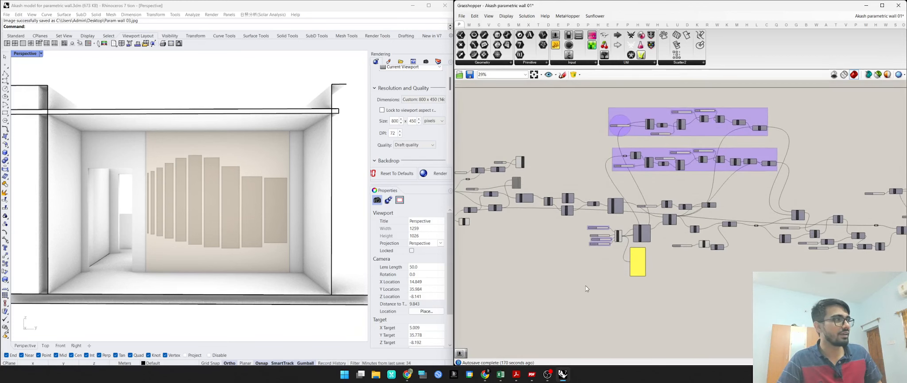
pyautogui.scroll(-2, 587, 288)
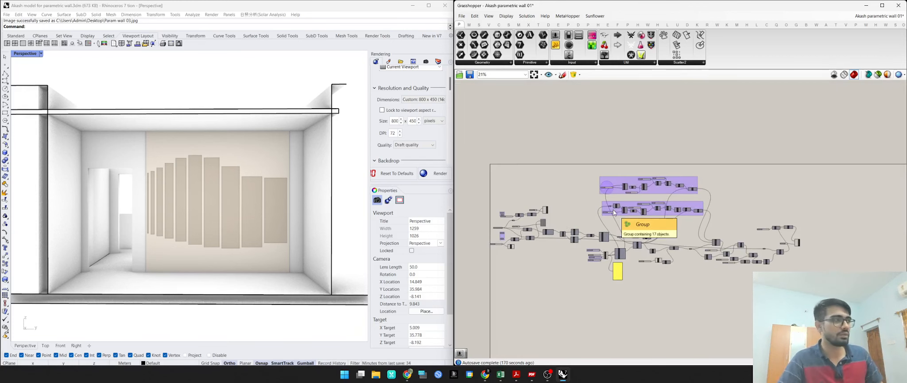
pyautogui.scroll(3, 538, 265)
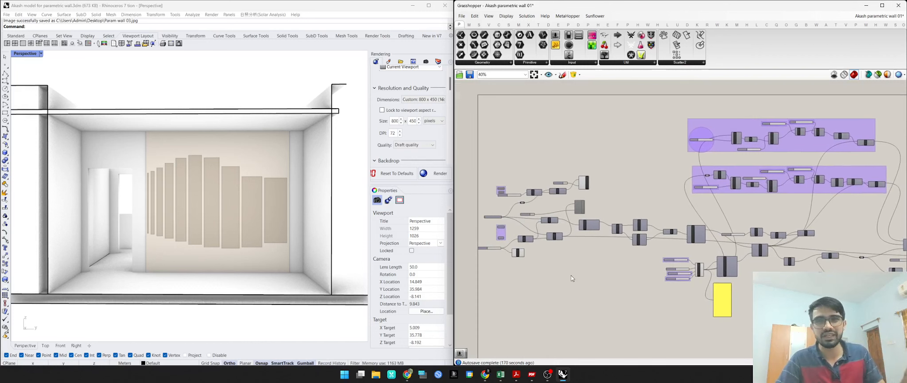
pyautogui.scroll(2, 513, 222)
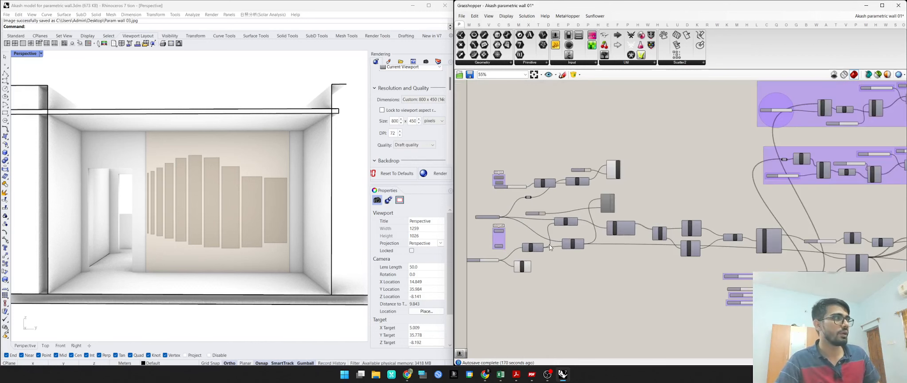